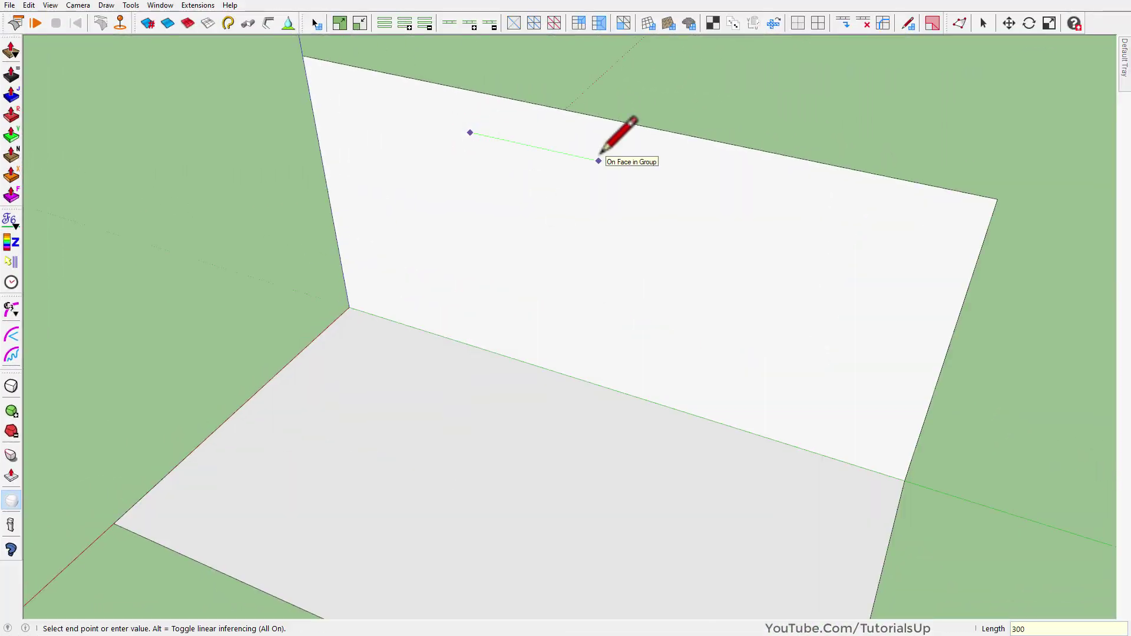
Select the roughly 300 mm line on the wall face and move it into place.
click(619, 165)
key(m)
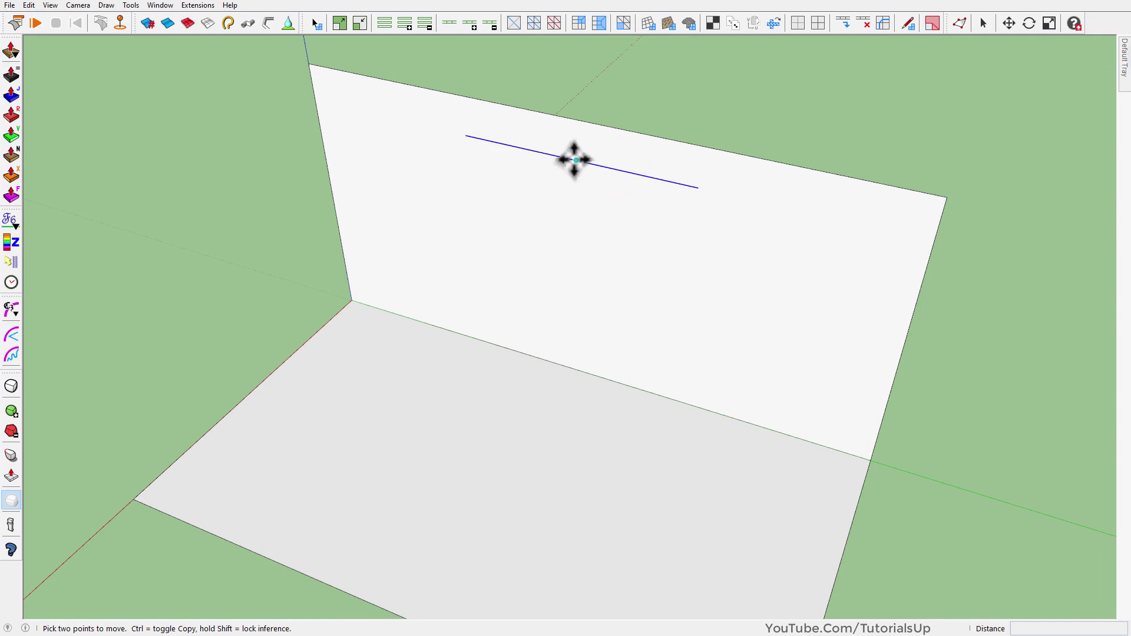
mouse_move(589, 120)
middle_down()
mouse_move(560, 151)
mouse_move(744, 203)
mouse_move(717, 250)
mouse_move(766, 224)
middle_up()
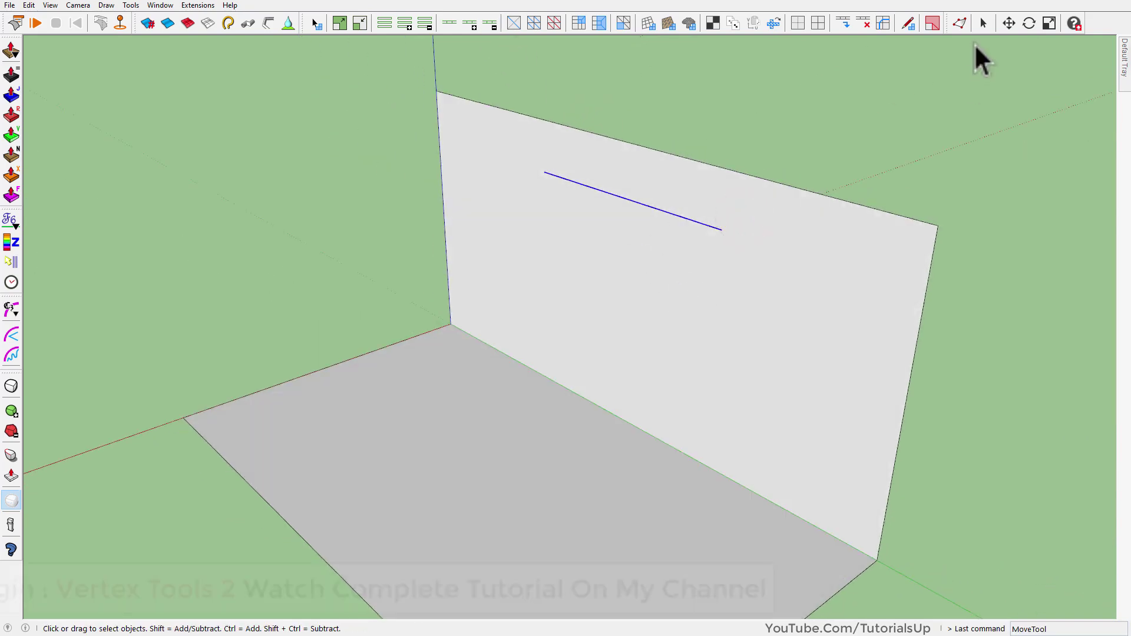
Drag a copy of the line's two end vertices out with Vertex Tools to form a flat sheet.
click(982, 23)
click(691, 235)
drag(583, 218, 361, 288)
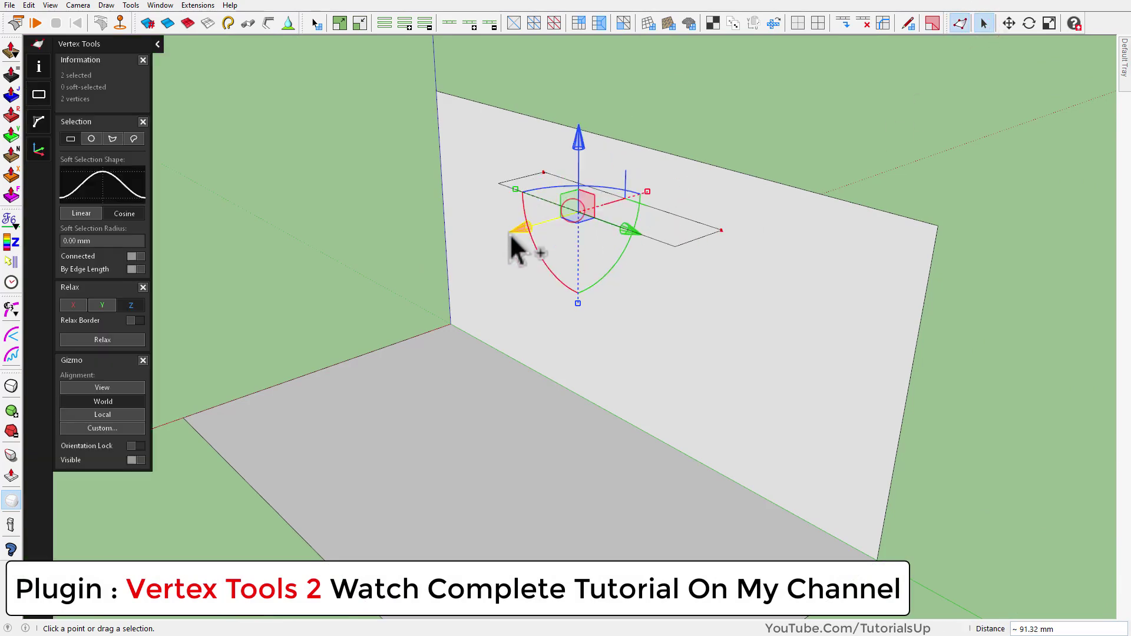
mouse_move(550, 353)
middle_down()
mouse_move(363, 238)
mouse_move(550, 240)
mouse_move(406, 168)
middle_up()
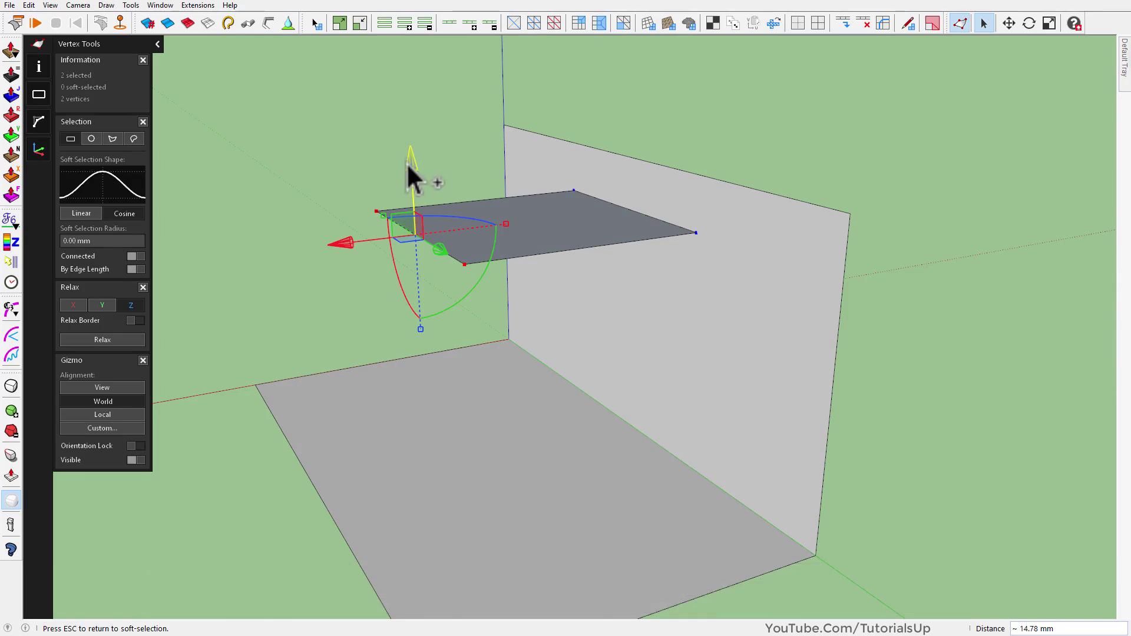
drag(407, 168, 424, 316)
Pull the sheet's front edge down and move the flap's bottom edge onto the floor.
mouse_move(424, 316)
middle_down()
mouse_move(617, 372)
mouse_move(546, 504)
middle_up()
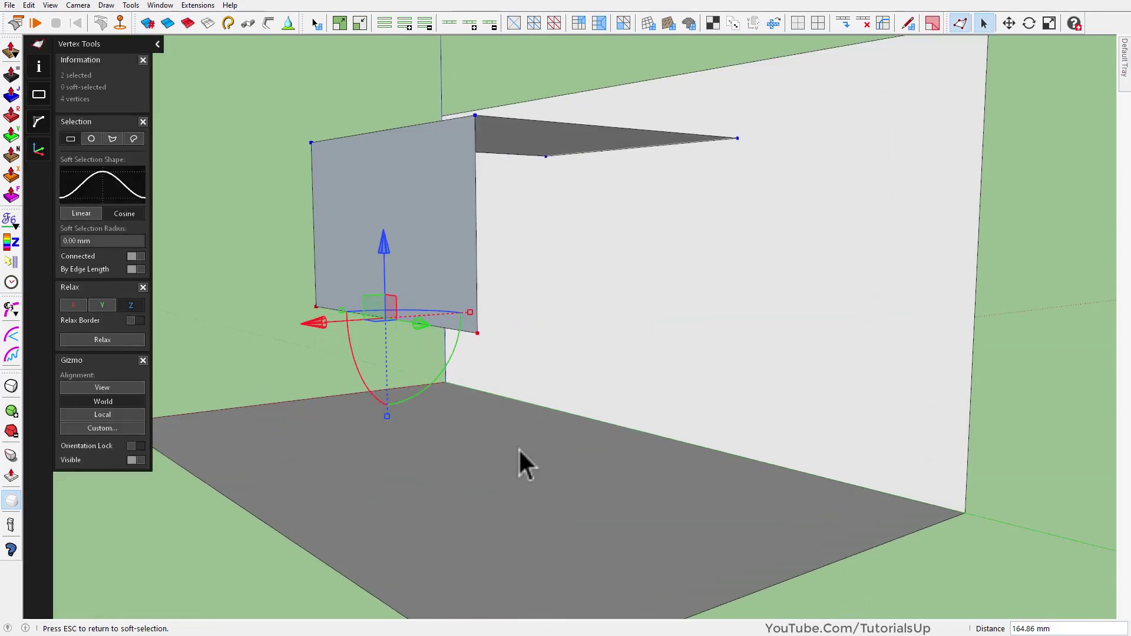
key(m)
click(508, 483)
middle_drag(517, 399, 483, 240)
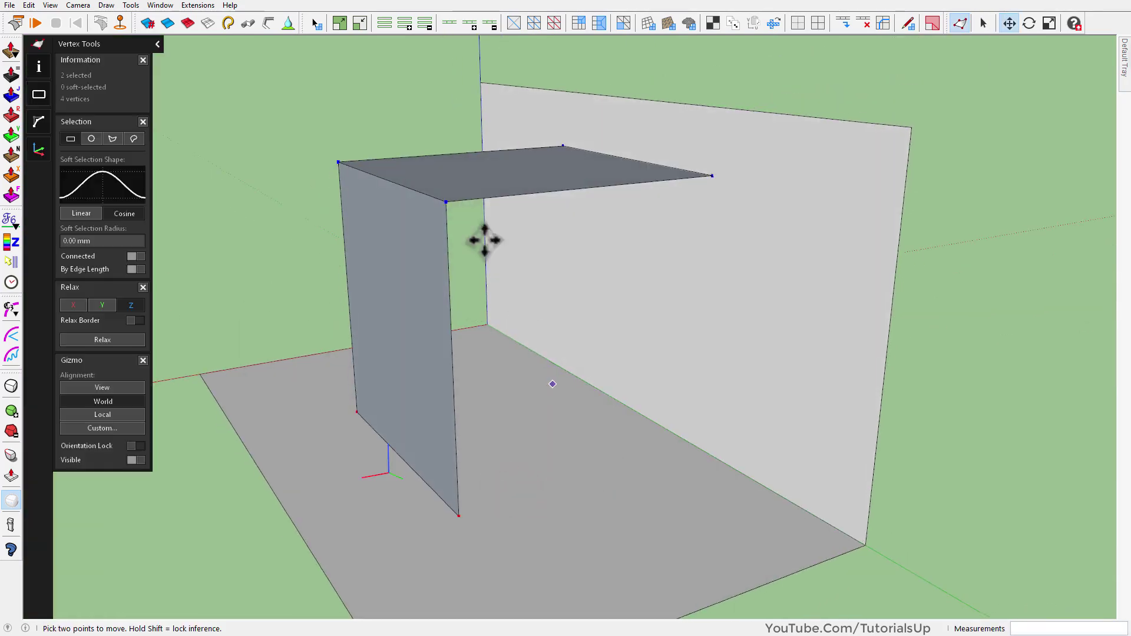
key(space)
Adjust the top panel and front flap faces to finish the upside-down L fold.
click(498, 182)
key(v)
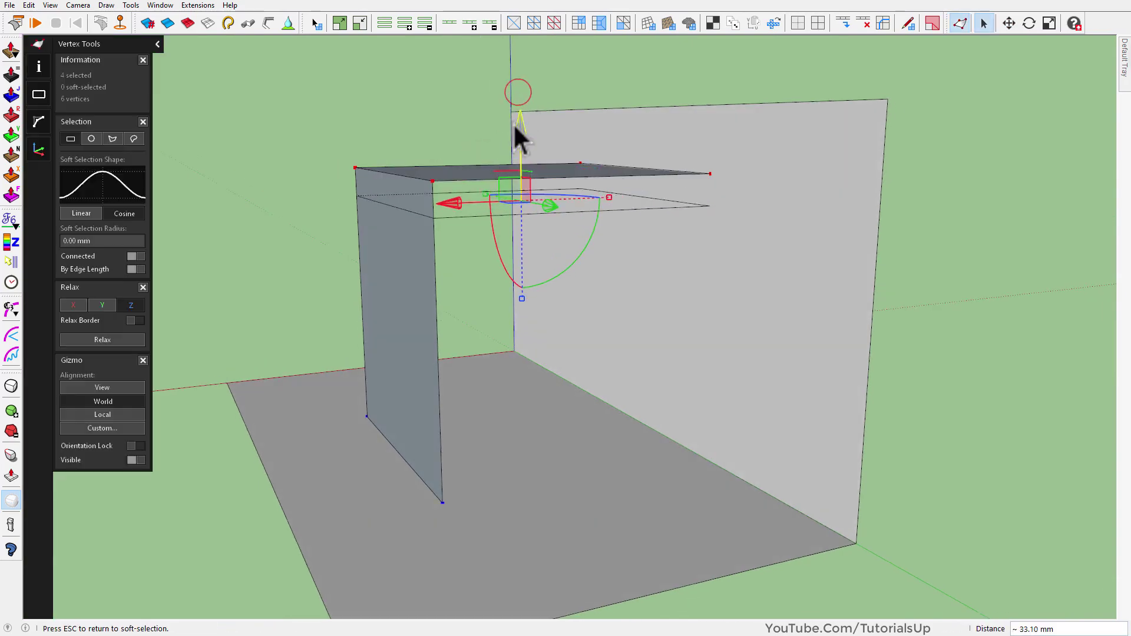
middle_drag(518, 139, 523, 131)
key(space)
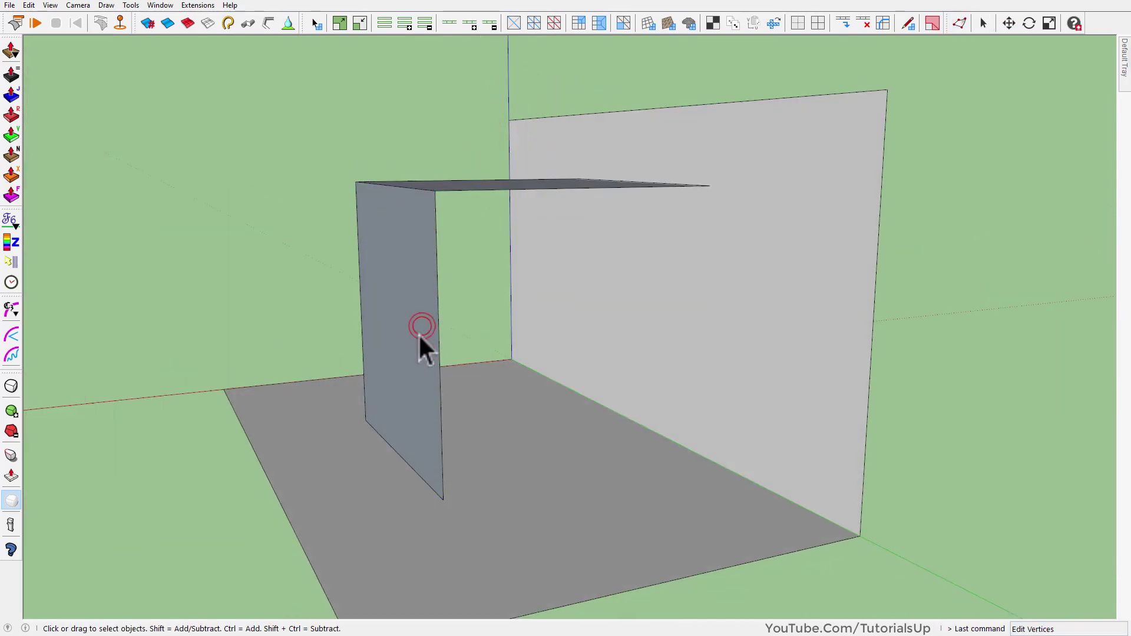
click(421, 341)
mouse_move(422, 341)
middle_down()
mouse_move(497, 379)
mouse_move(543, 446)
mouse_move(566, 335)
mouse_move(494, 259)
mouse_move(758, 152)
middle_up()
key(m)
key(space)
click(510, 229)
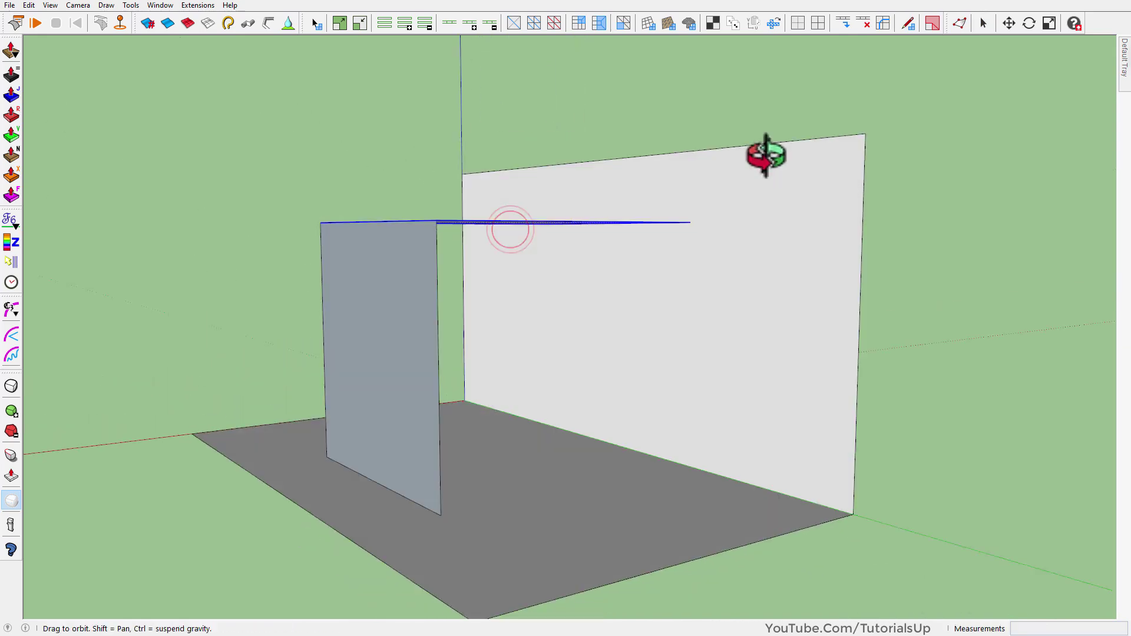
mouse_move(735, 243)
middle_down()
mouse_move(783, 386)
mouse_move(503, 221)
middle_up()
Group the two sheet faces and start moving the front face.
right_click(503, 220)
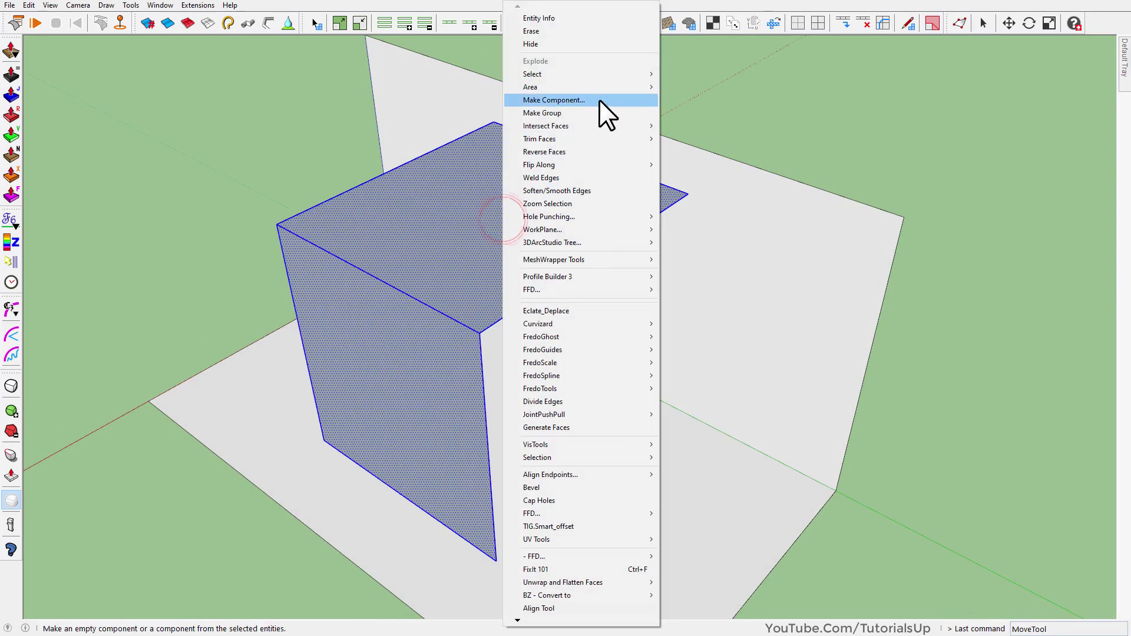
click(628, 140)
mouse_move(655, 170)
middle_down()
mouse_move(504, 297)
mouse_move(417, 176)
mouse_move(554, 261)
middle_up()
click(520, 268)
click(499, 357)
key(m)
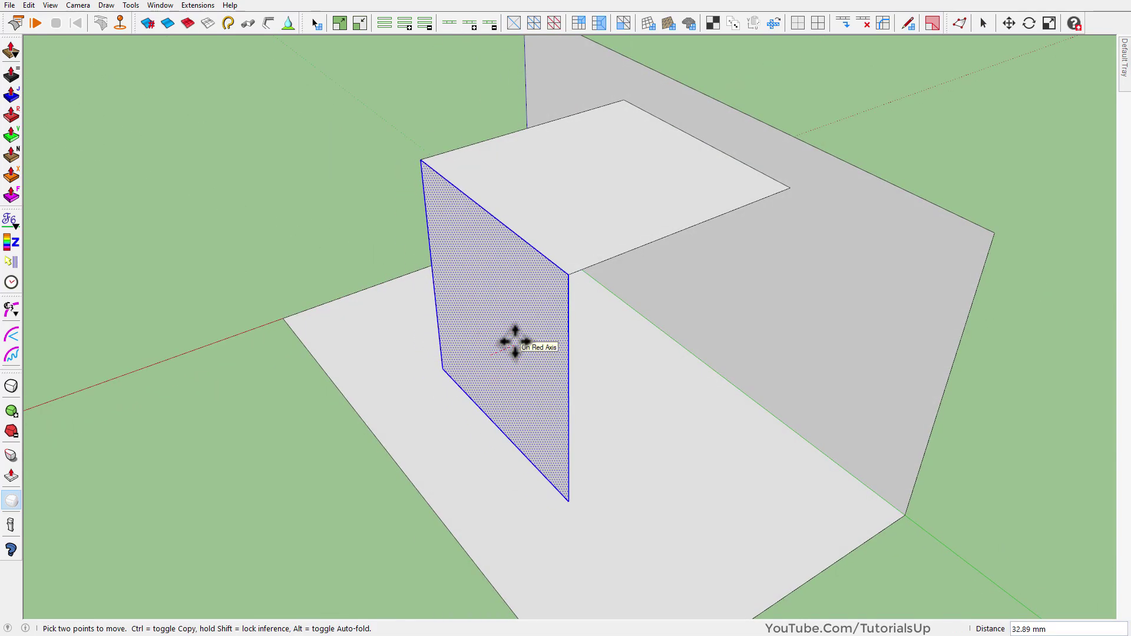
Insert an edge loop across the top and push a bottom vertex out to slant the flap.
click(535, 245)
click(850, 23)
mouse_move(852, 59)
middle_down()
mouse_move(855, 156)
mouse_move(589, 393)
middle_up()
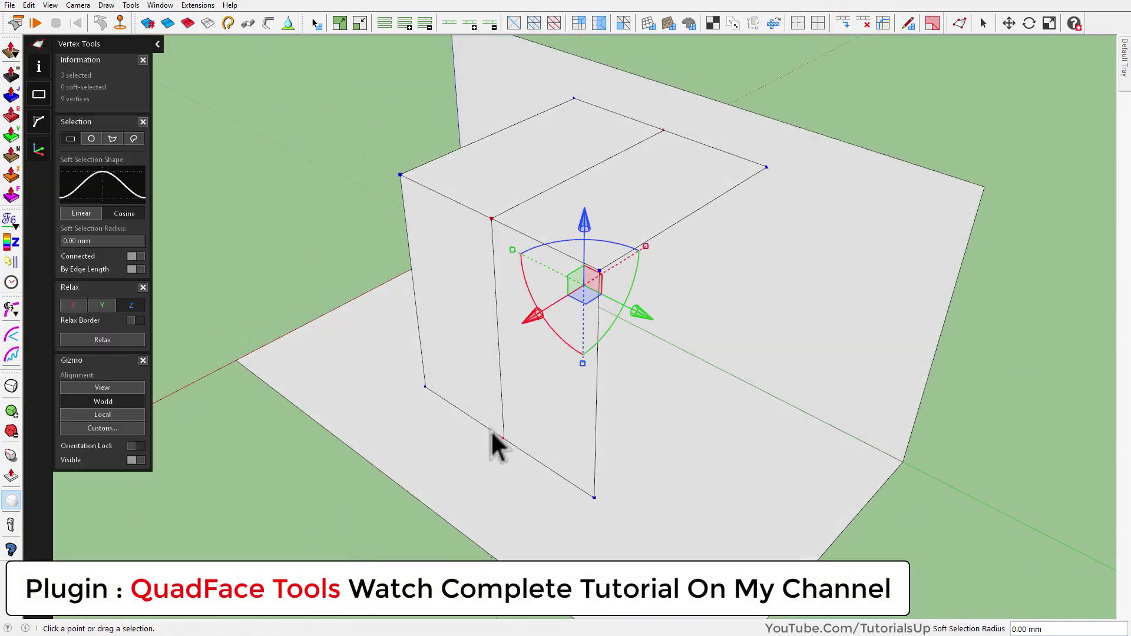
click(507, 447)
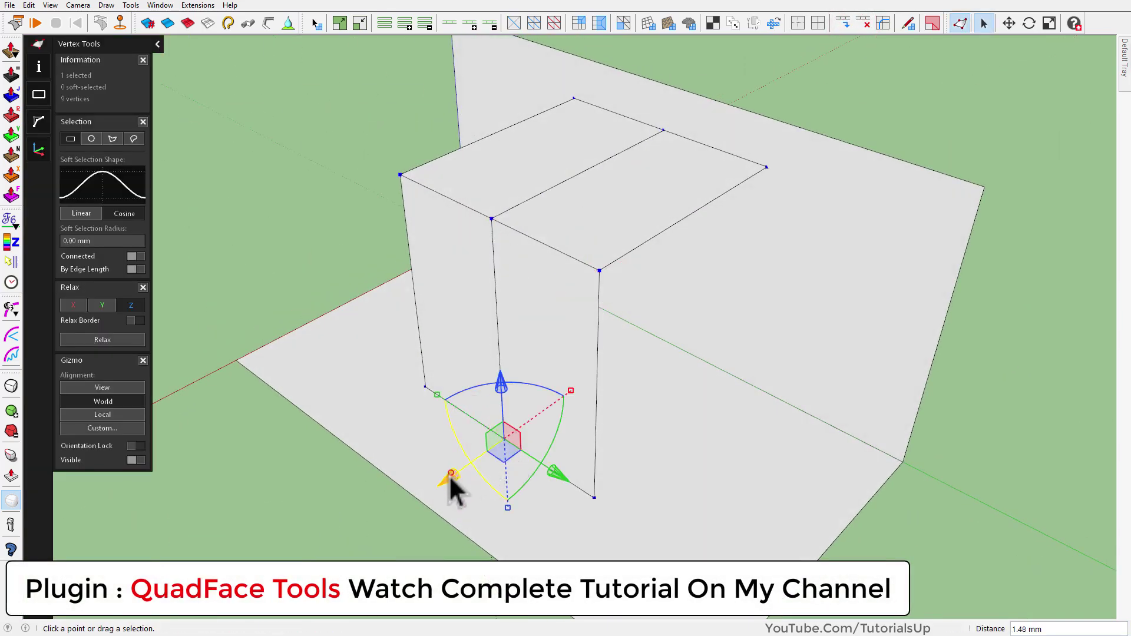
drag(451, 478, 382, 530)
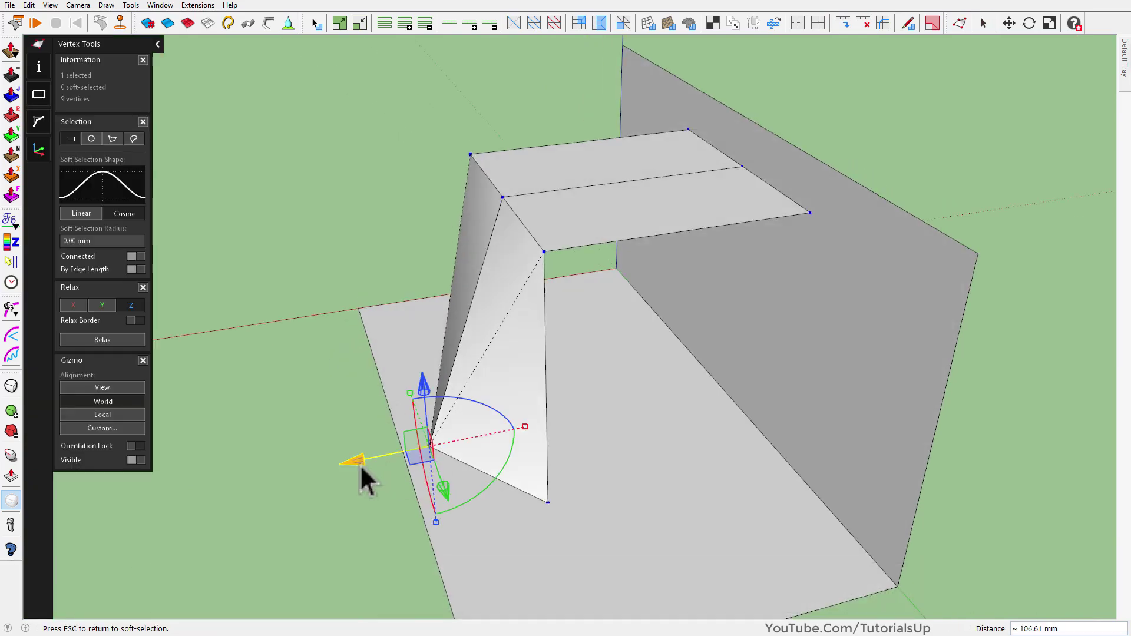
mouse_move(444, 433)
middle_down()
mouse_move(631, 294)
mouse_move(577, 374)
middle_up()
key(space)
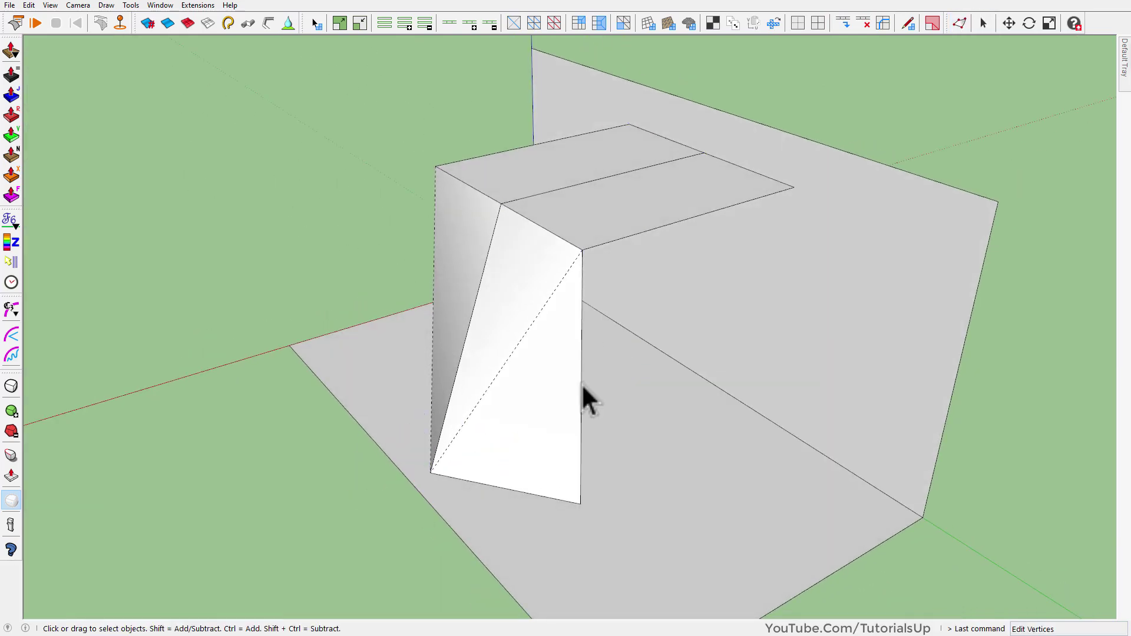
Add another edge loop across the right face and drop the top sheet's far corner.
click(582, 383)
click(843, 23)
mouse_move(905, 172)
middle_down()
mouse_move(565, 452)
mouse_move(545, 378)
middle_up()
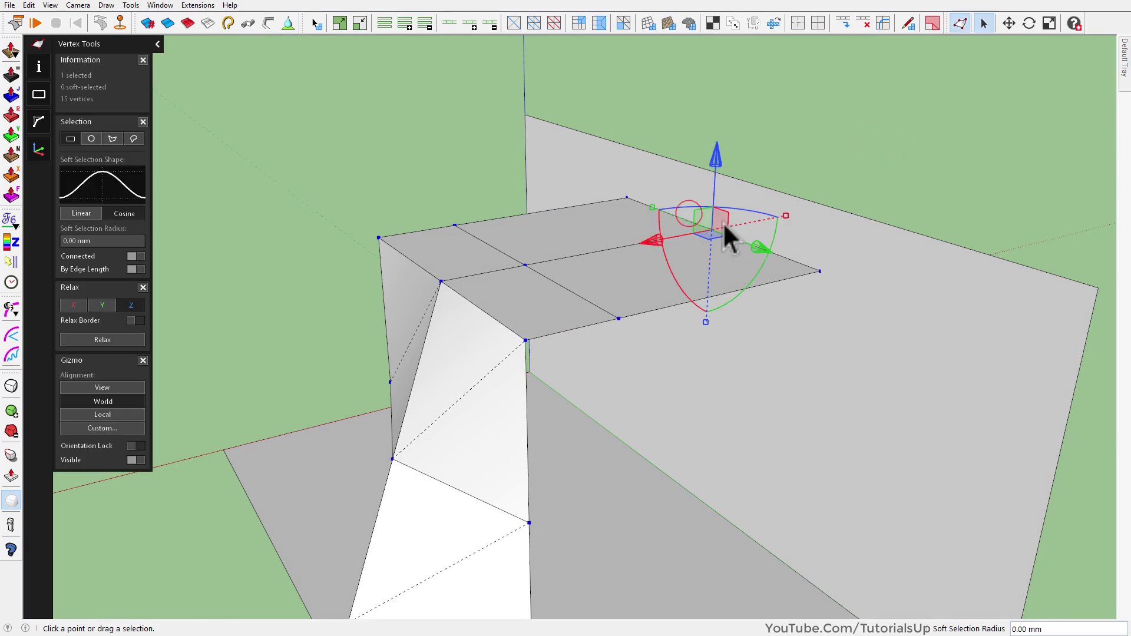
drag(714, 174, 709, 218)
middle_drag(709, 218, 689, 204)
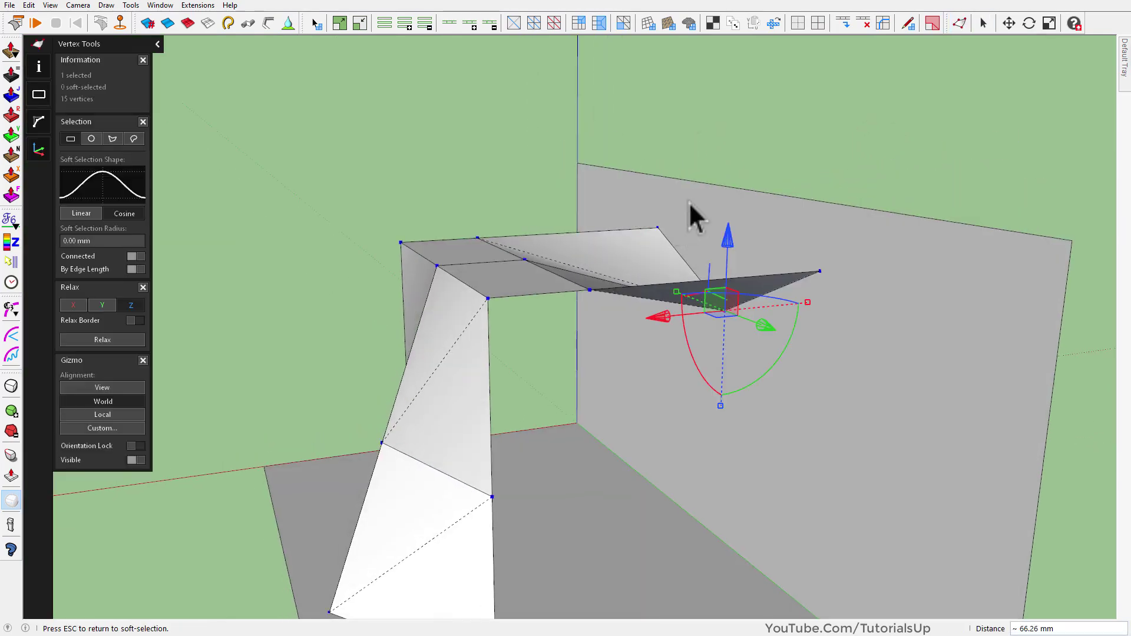
click(526, 261)
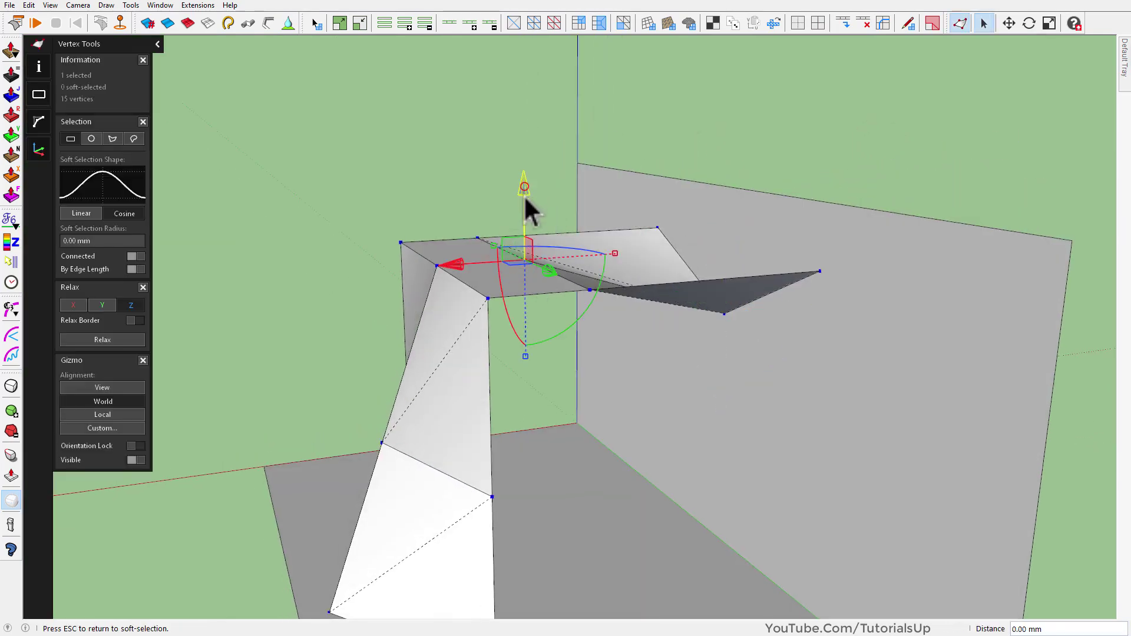
mouse_move(540, 203)
middle_down()
mouse_move(702, 308)
mouse_move(829, 179)
middle_up()
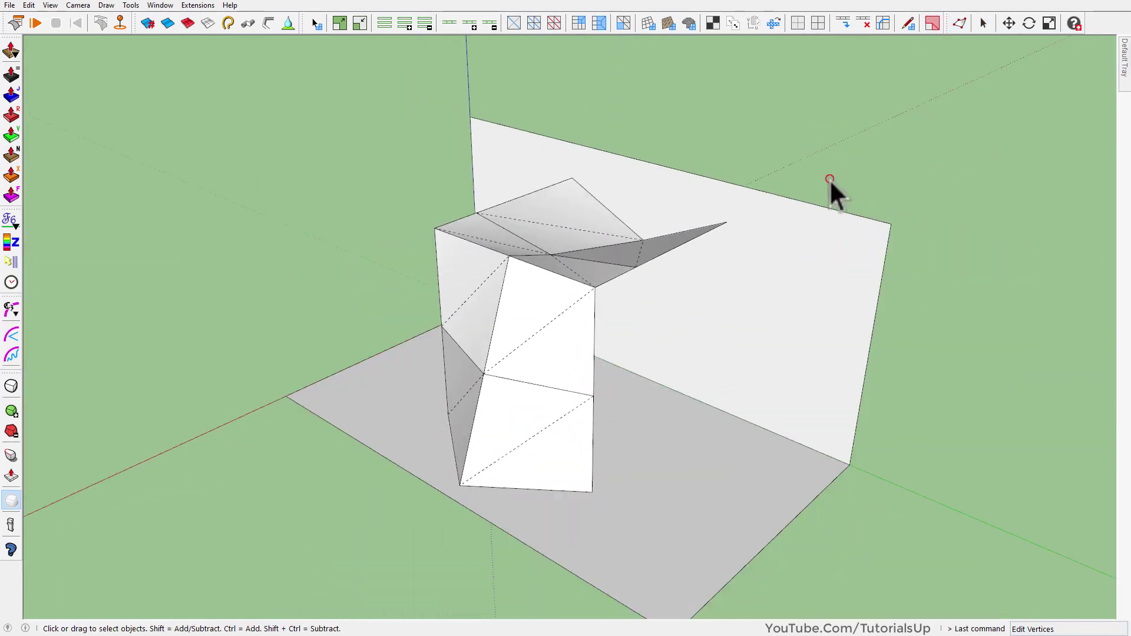
Triple-click the whole connected mesh and make it a group.
scroll(557, 295, up, 2)
triple_click(557, 294)
right_click(551, 293)
click(617, 118)
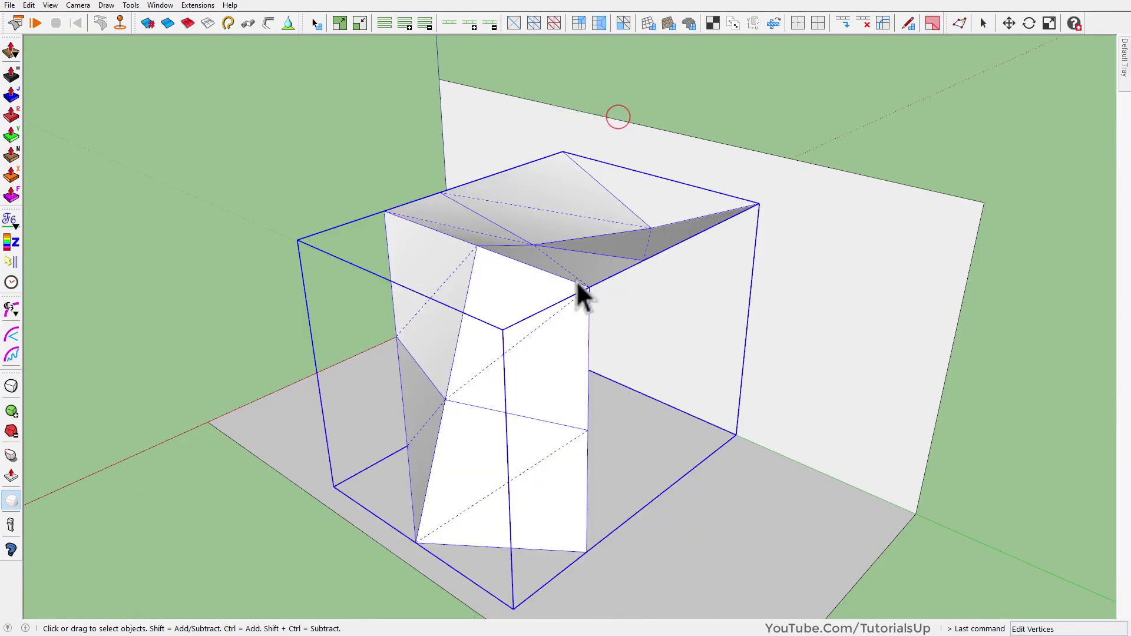
Apply SubD Subdivide to the group and increase its subdivision level.
click(7, 390)
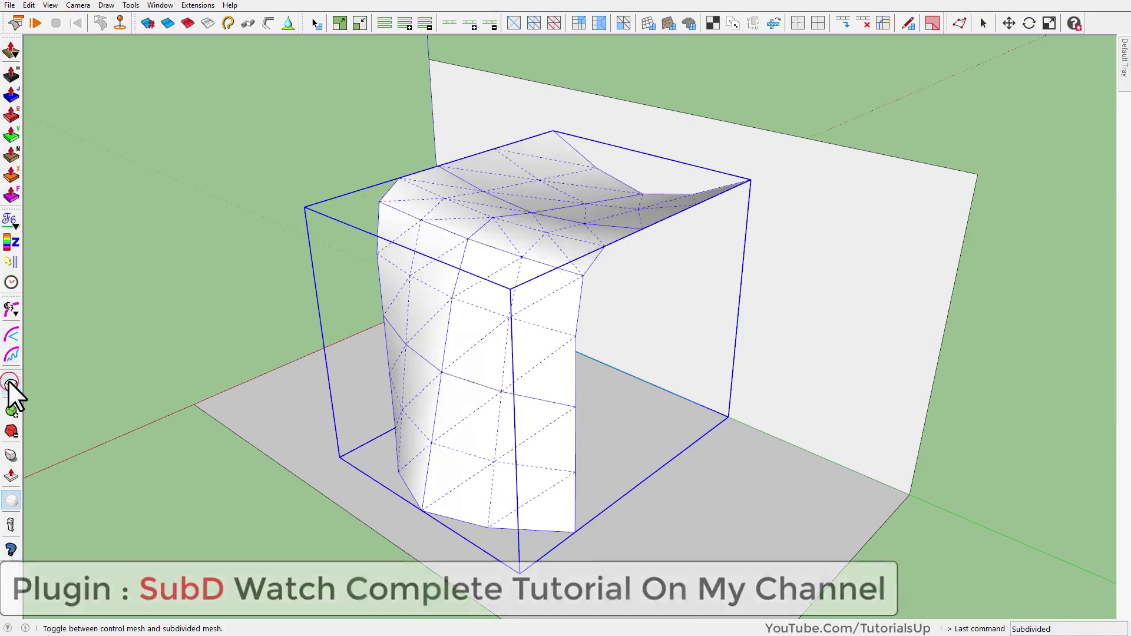
click(9, 414)
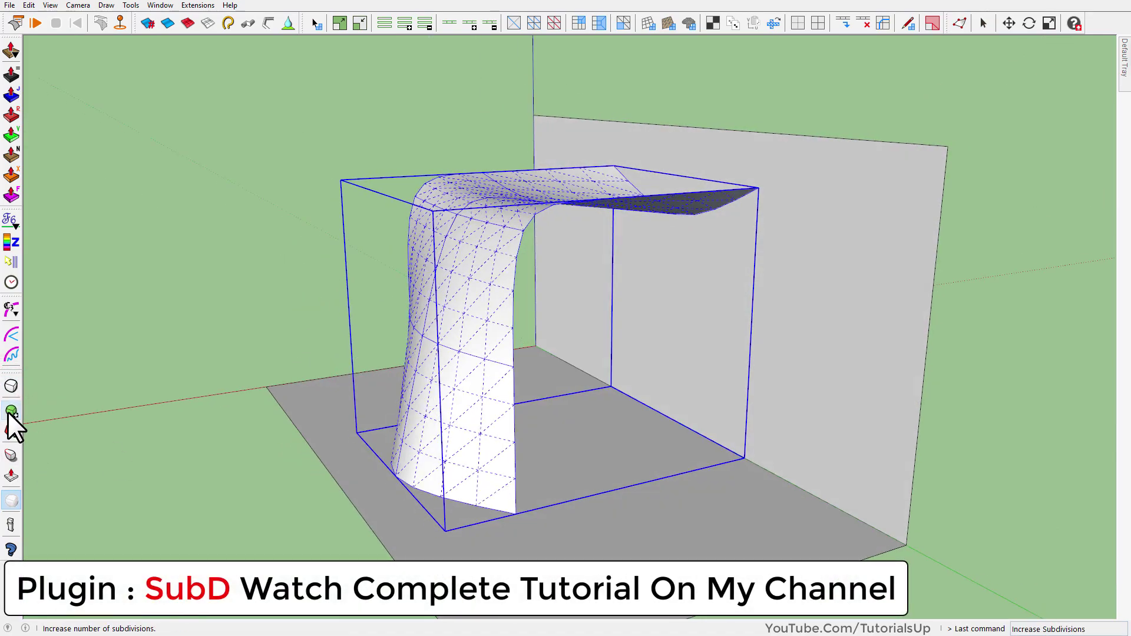
middle_drag(462, 339, 651, 378)
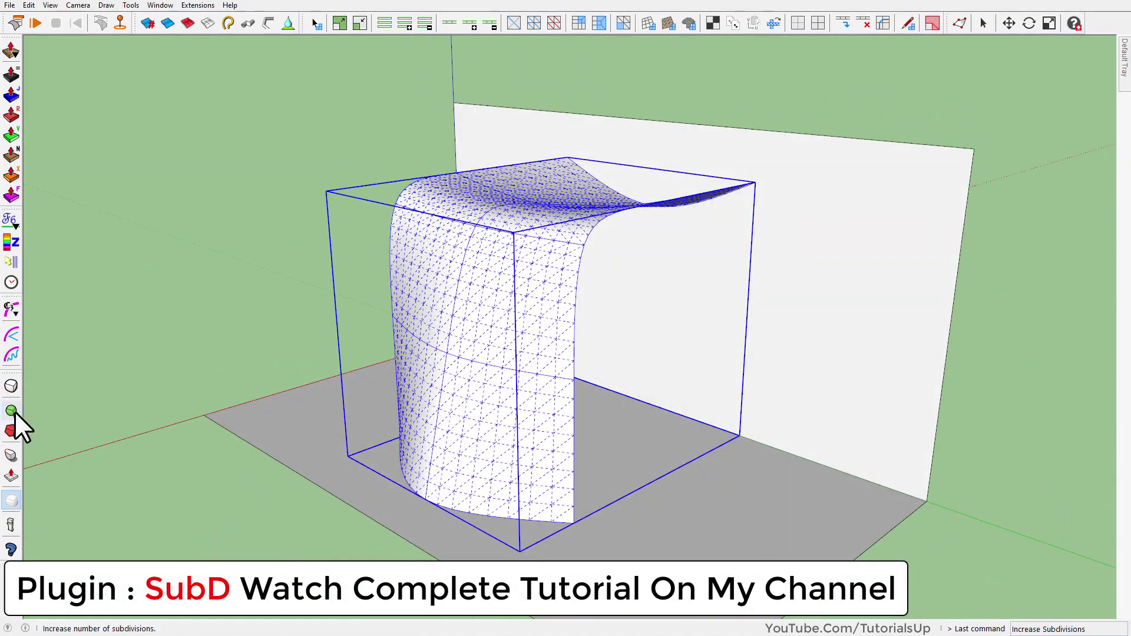
middle_drag(222, 363, 455, 265)
middle_drag(588, 286, 323, 184)
drag(265, 144, 854, 292)
Select the top and three front control-cage vertices and review the edited cage.
mouse_move(854, 292)
middle_down()
mouse_move(813, 430)
mouse_move(580, 206)
middle_up()
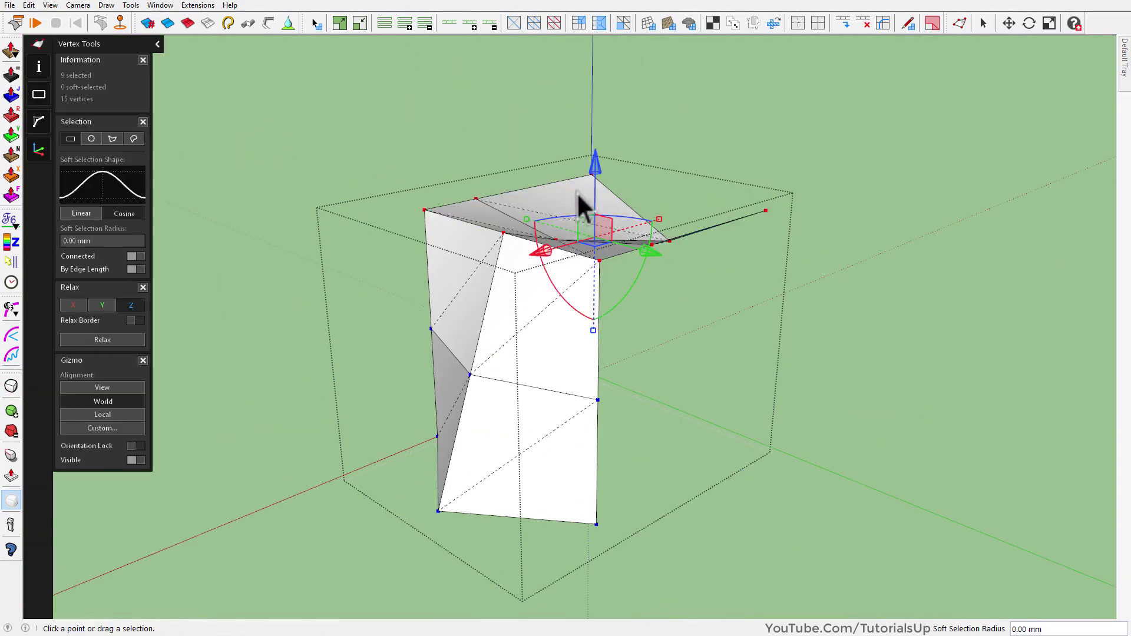
click(412, 341)
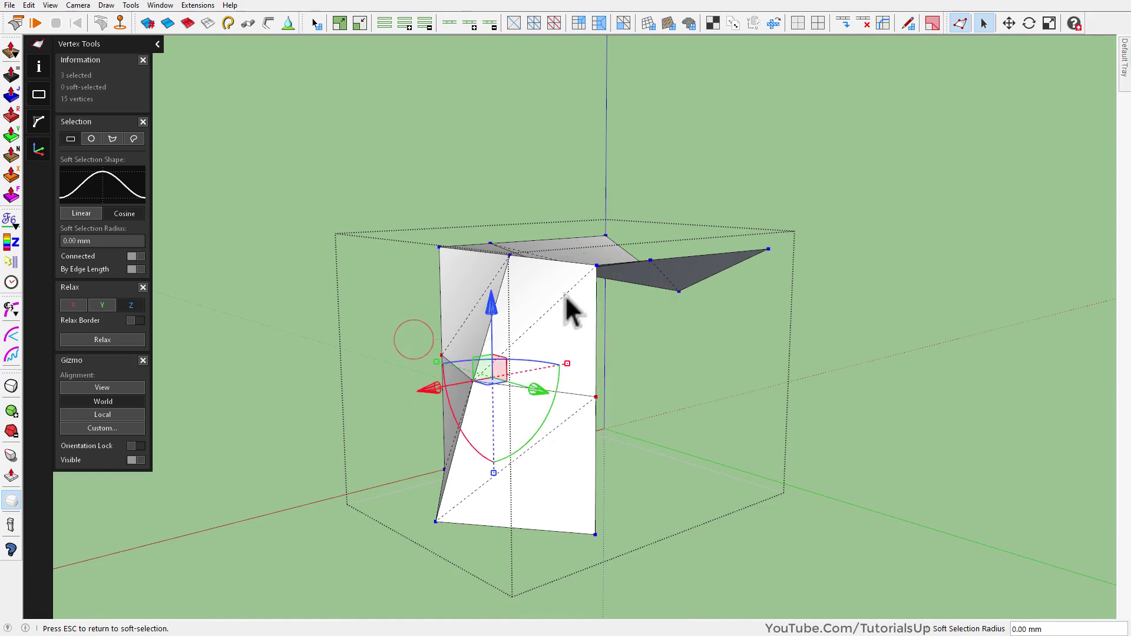
middle_drag(503, 339, 668, 424)
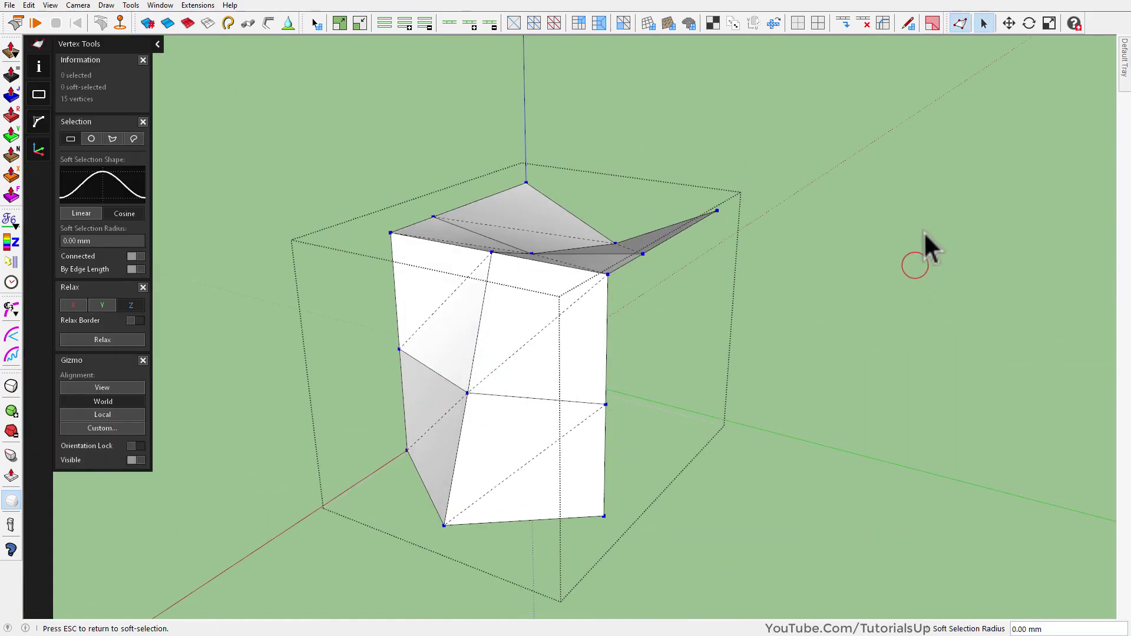
middle_drag(925, 234, 783, 304)
mouse_move(833, 442)
middle_down()
mouse_move(820, 467)
mouse_move(633, 287)
mouse_move(538, 341)
mouse_move(1100, 411)
mouse_move(609, 235)
mouse_move(661, 487)
mouse_move(504, 228)
middle_up()
Toggle back to the smooth subdivided surface and inspect it from a low angle.
click(8, 389)
scroll(699, 313, up, 2)
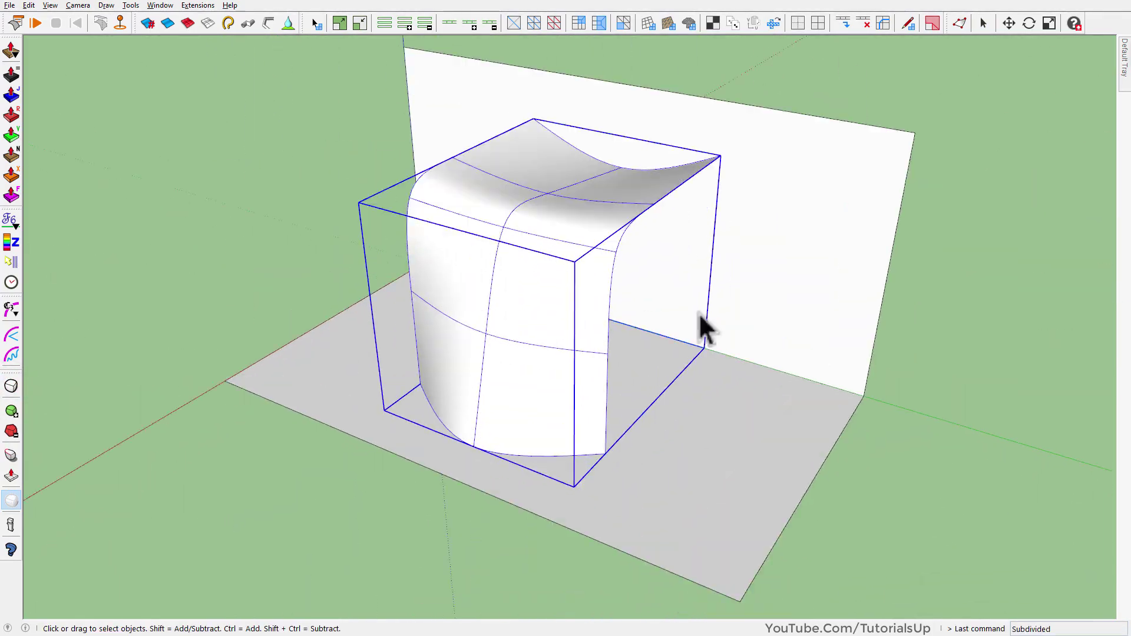
scroll(560, 232, up, 2)
scroll(580, 263, up, 2)
mouse_move(581, 263)
middle_down()
mouse_move(202, 195)
mouse_move(214, 240)
mouse_move(507, 273)
mouse_move(255, 203)
mouse_move(330, 207)
mouse_move(392, 278)
mouse_move(349, 321)
mouse_move(560, 239)
mouse_move(591, 295)
mouse_move(630, 279)
middle_up()
Open the smooth group to select a control-cage vertex, then bring up the group's context menu.
double_click(446, 290)
click(490, 252)
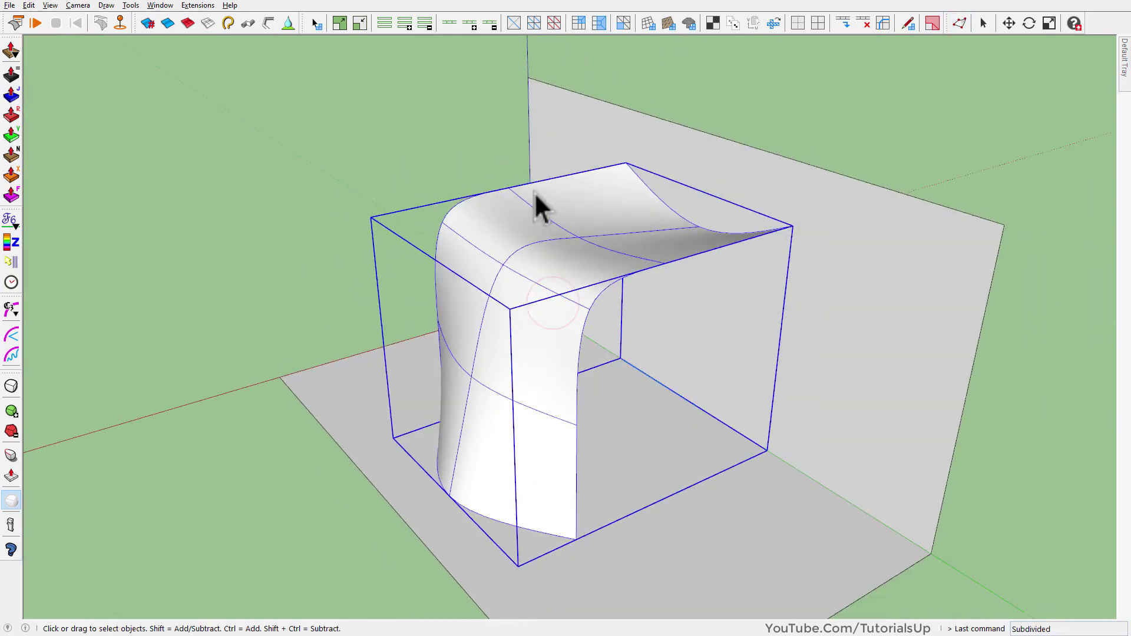
mouse_move(535, 192)
middle_down()
mouse_move(353, 210)
mouse_move(736, 347)
mouse_move(859, 490)
mouse_move(610, 326)
middle_up()
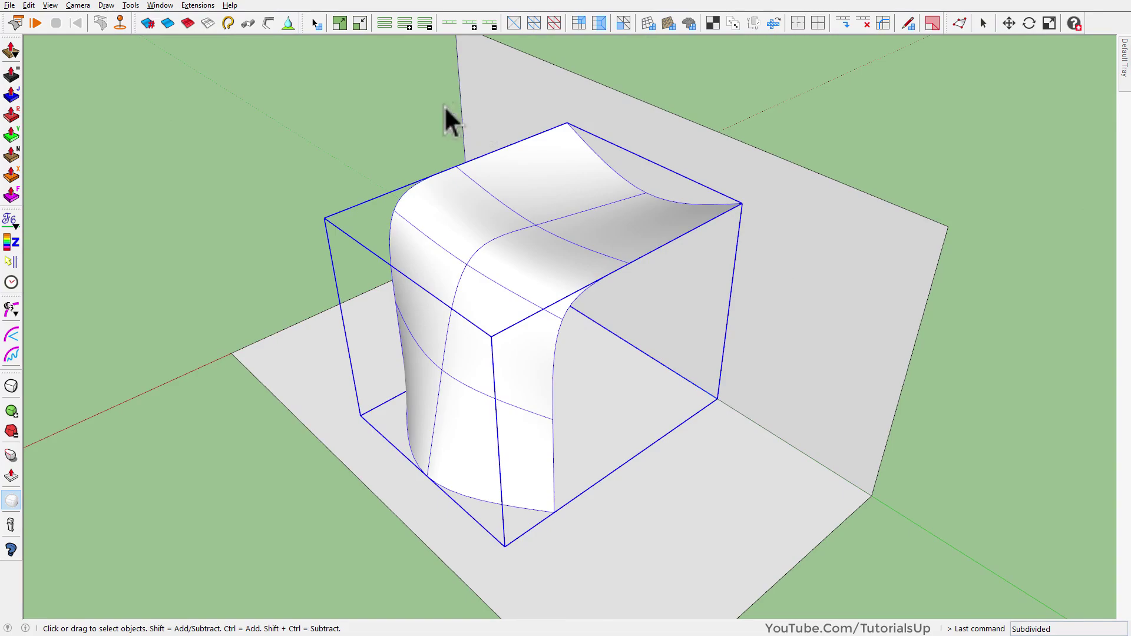
right_click(450, 206)
Explode the group and convert the triangulated mesh into a quad grid with Unsmooth Quads.
click(491, 103)
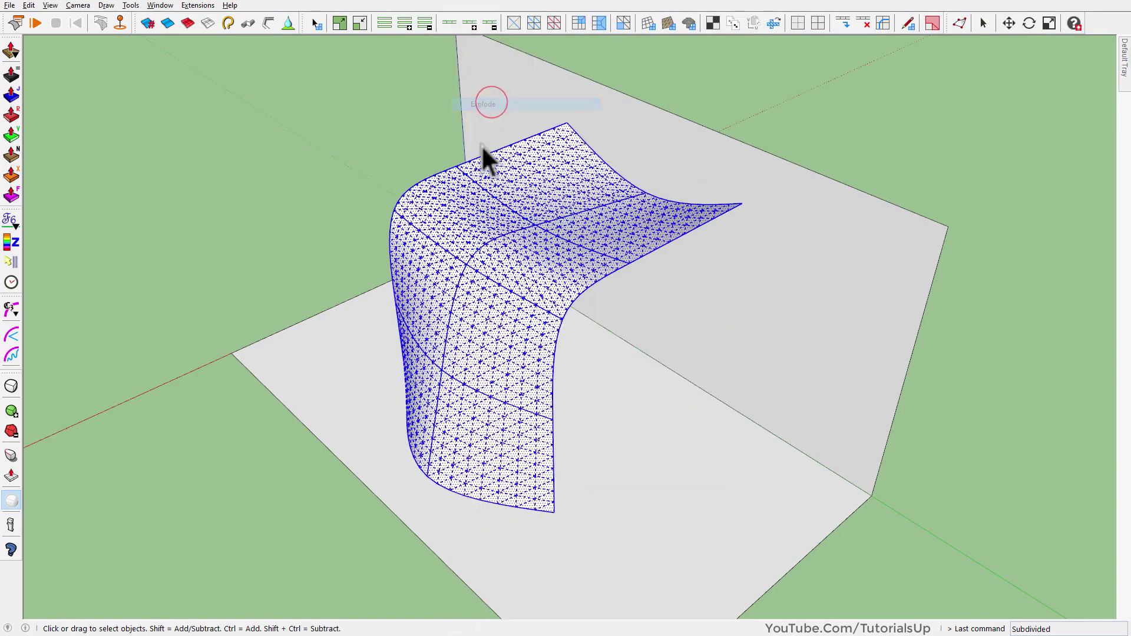
mouse_move(482, 145)
middle_down()
mouse_move(550, 316)
mouse_move(479, 296)
middle_up()
scroll(480, 296, up, 2)
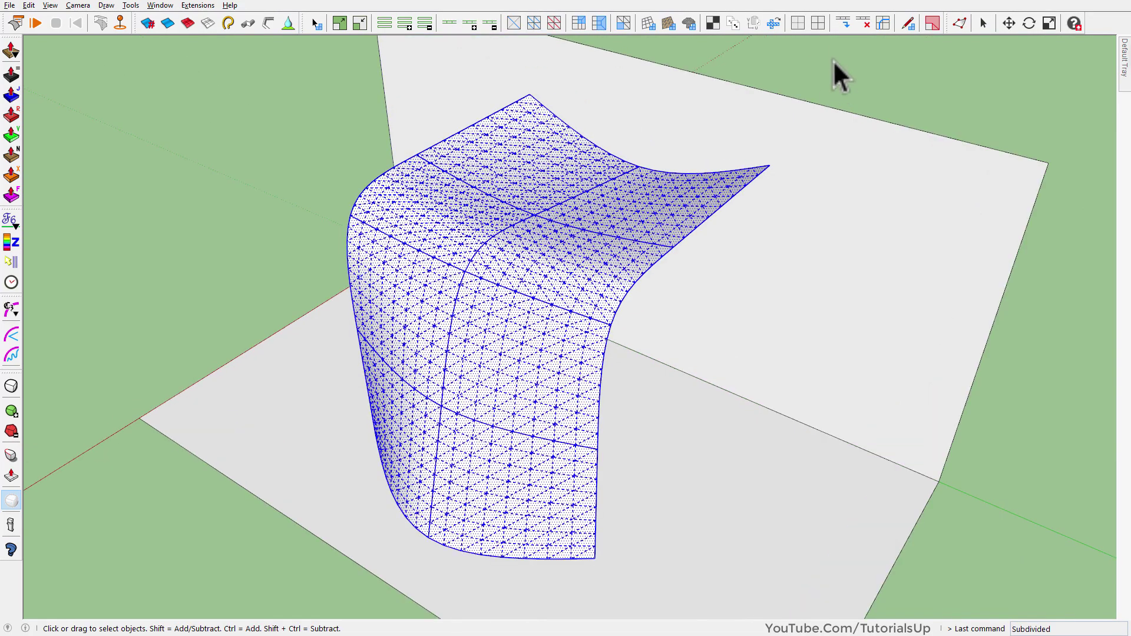
click(818, 23)
click(902, 72)
mouse_move(901, 72)
middle_down()
mouse_move(636, 302)
mouse_move(913, 222)
mouse_move(652, 235)
mouse_move(618, 306)
middle_up()
Pick one front edge and expand it with Select Ring, then Select Loop, into vertical edge loops.
click(597, 432)
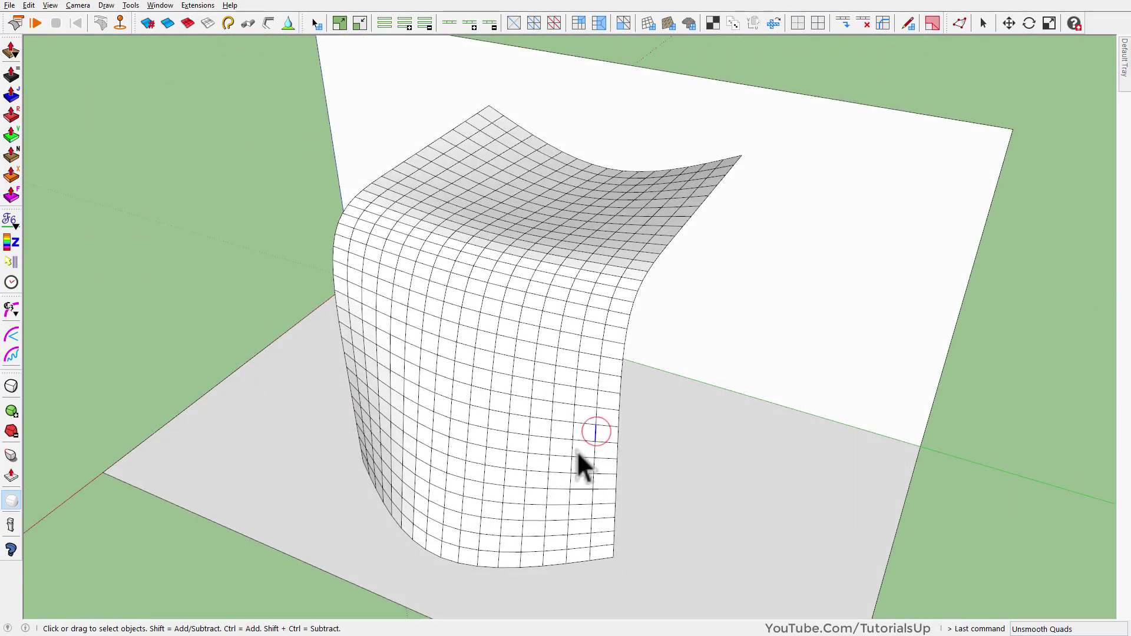
middle_drag(577, 450, 645, 353)
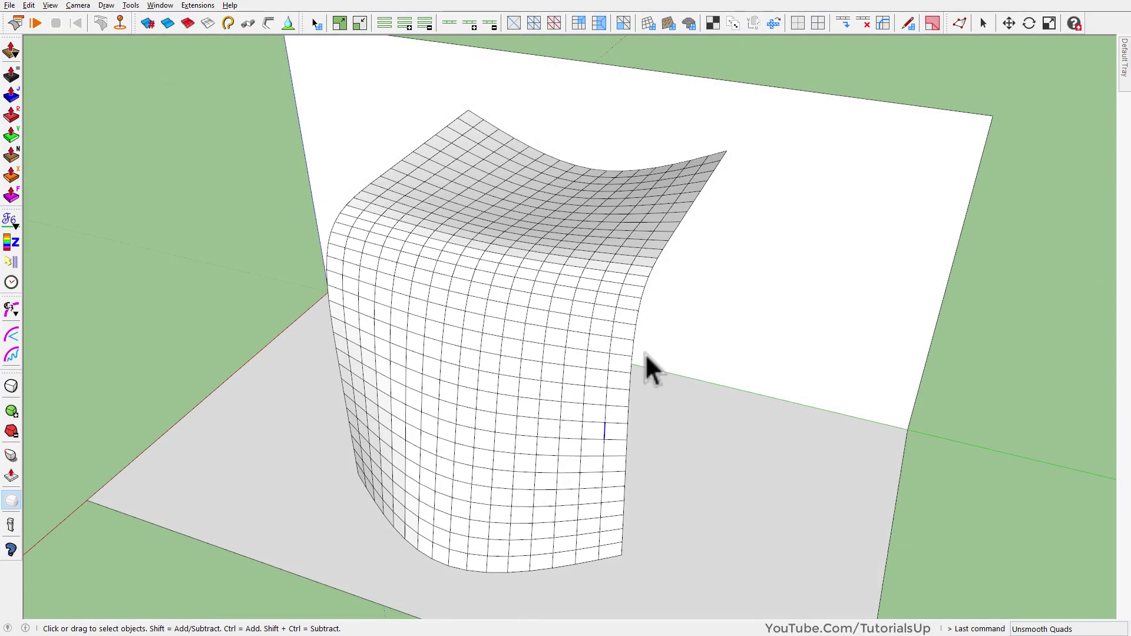
click(391, 27)
mouse_move(555, 370)
middle_down()
mouse_move(825, 298)
mouse_move(428, 390)
middle_up()
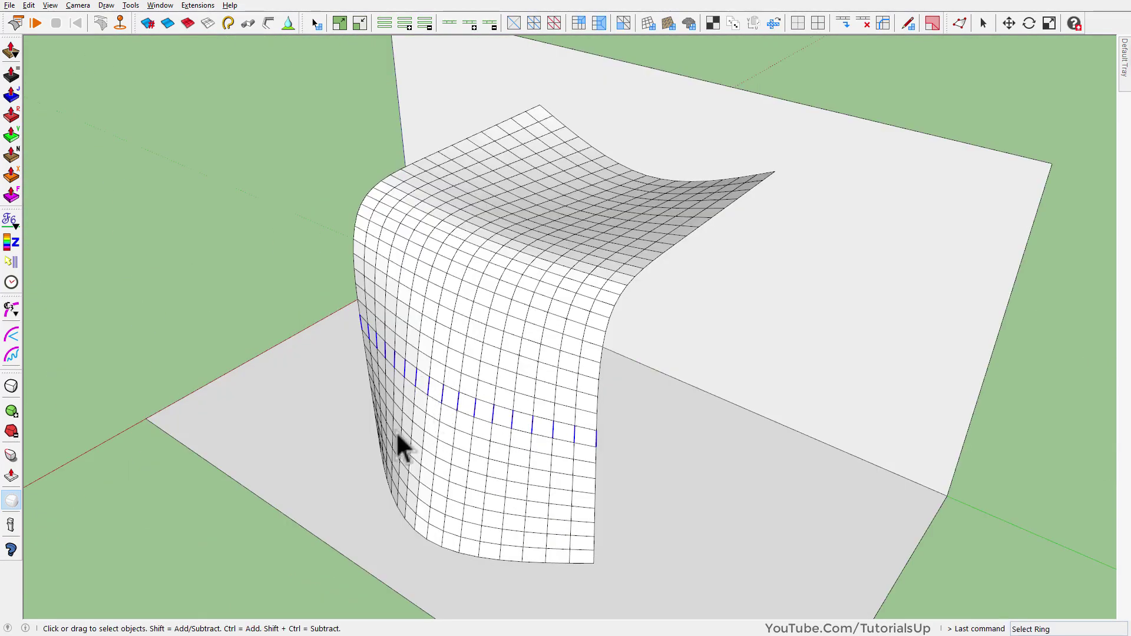
middle_drag(397, 435, 797, 94)
click(449, 24)
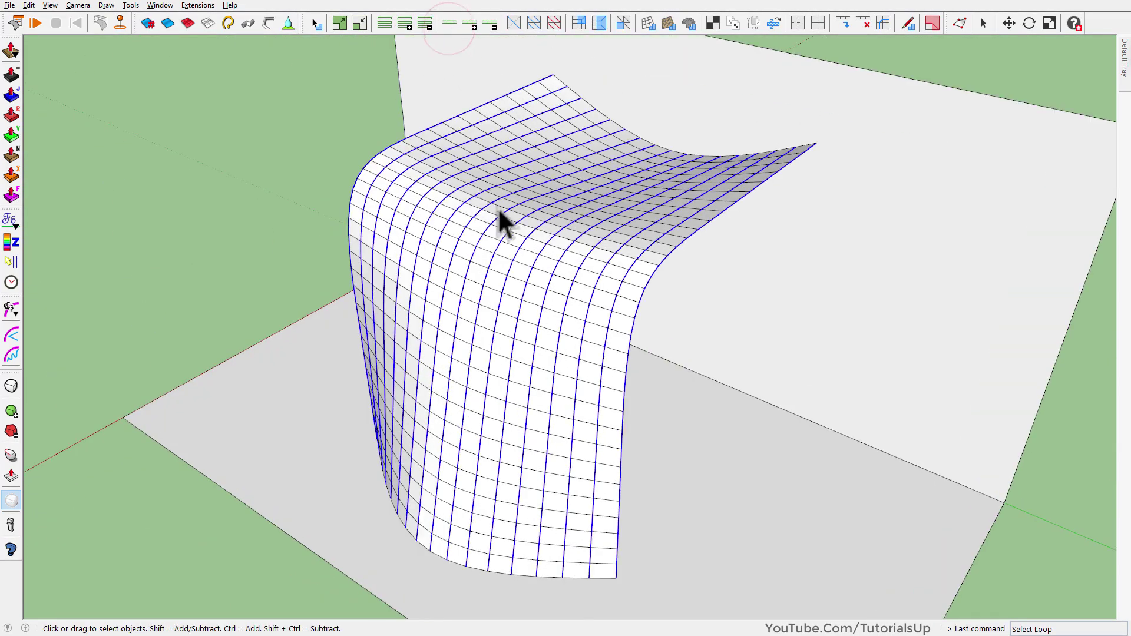
In Right view, window-deselect the rightmost column of edges.
middle_drag(500, 222, 585, 263)
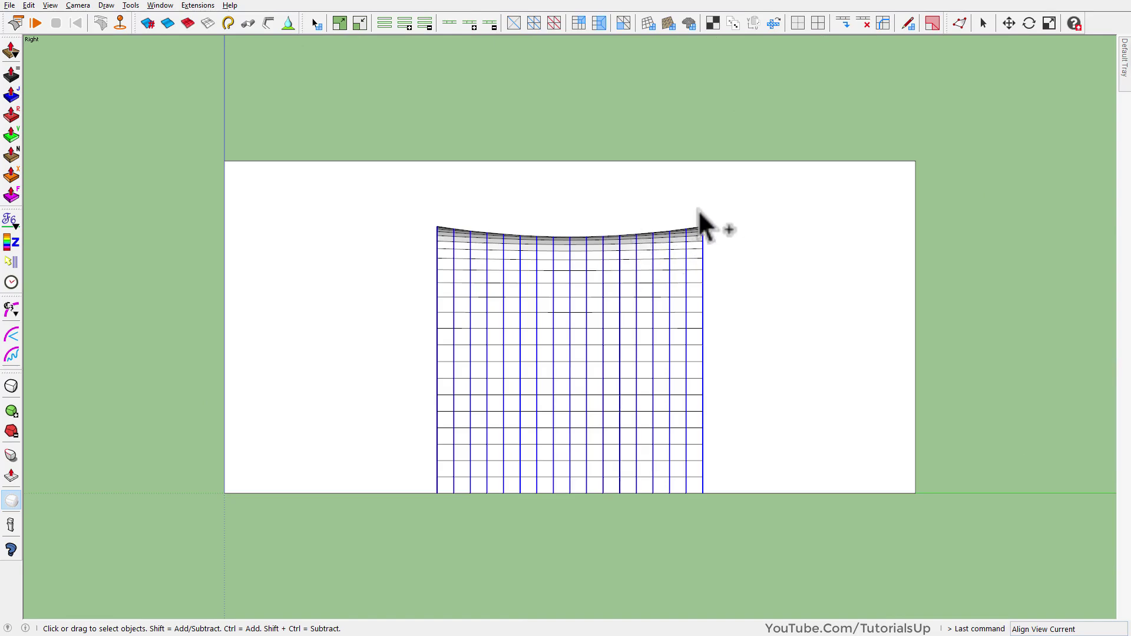
ctrl+shift+drag(694, 217, 789, 539)
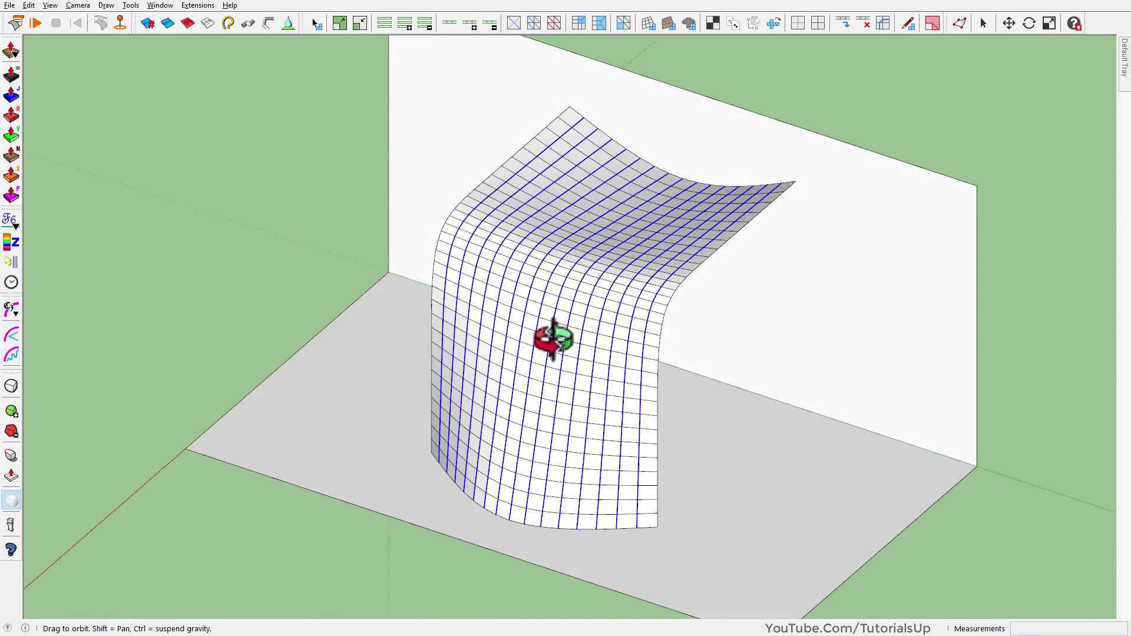
middle_drag(450, 516, 673, 300)
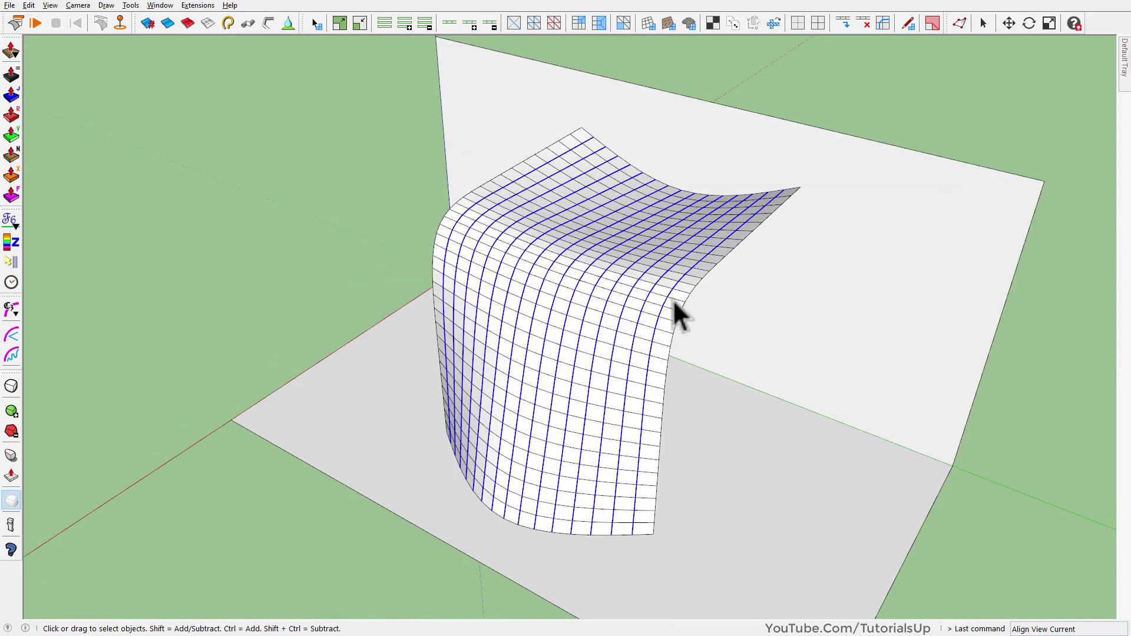
scroll(584, 256, up, 3)
Copy the vertical edge loops, then AMS Smooth the whole quad mesh and group it.
click(31, 5)
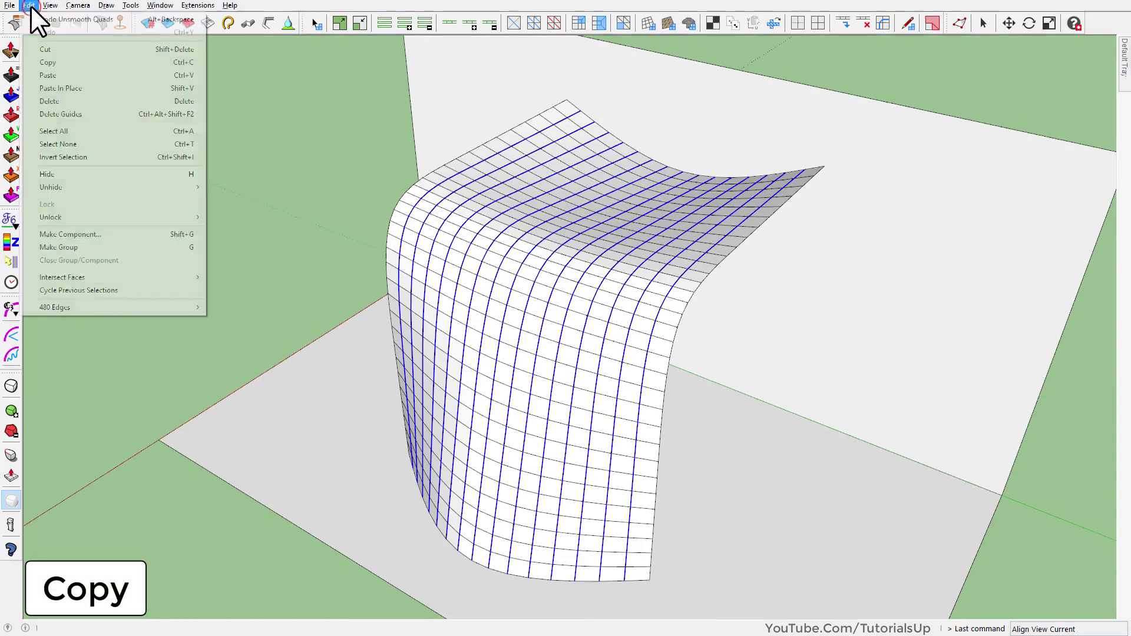
click(65, 64)
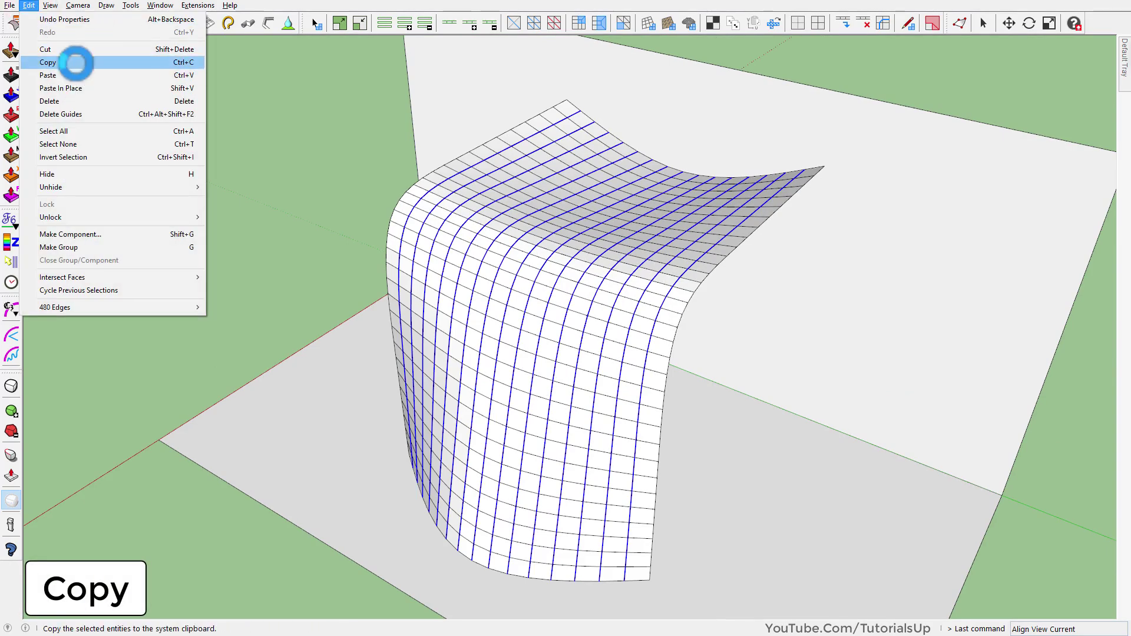
triple_click(598, 307)
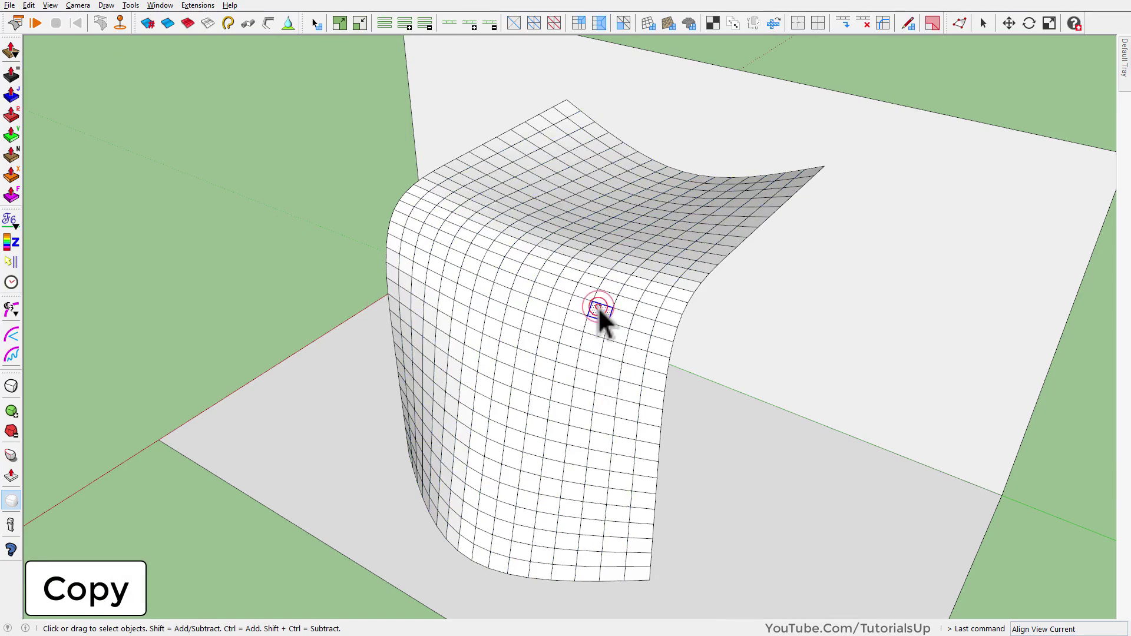
click(170, 23)
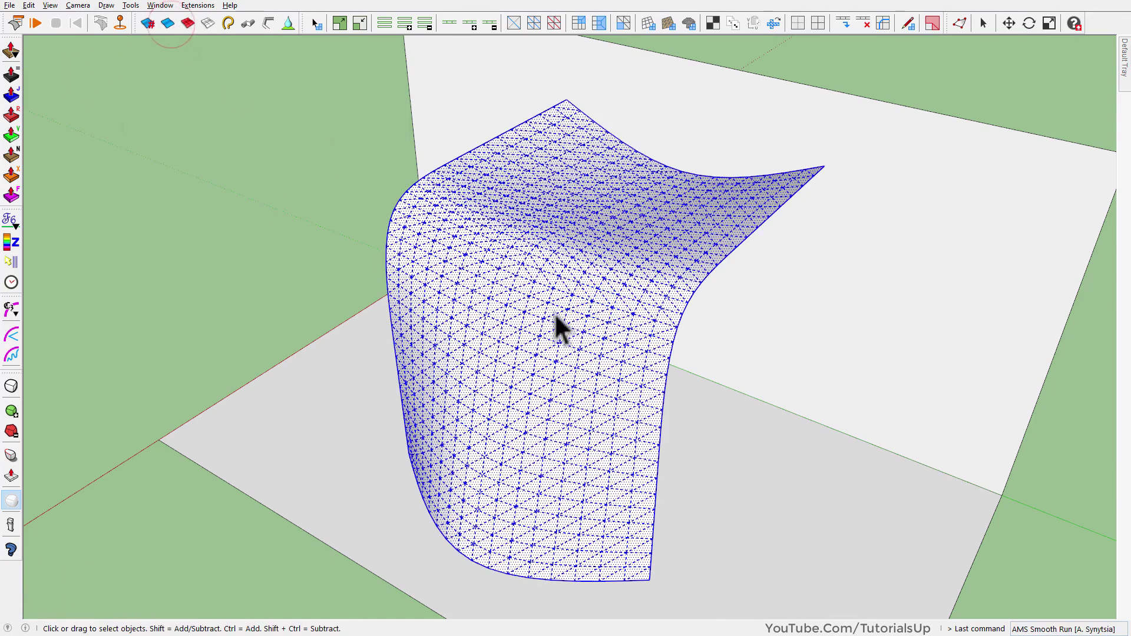
right_click(498, 299)
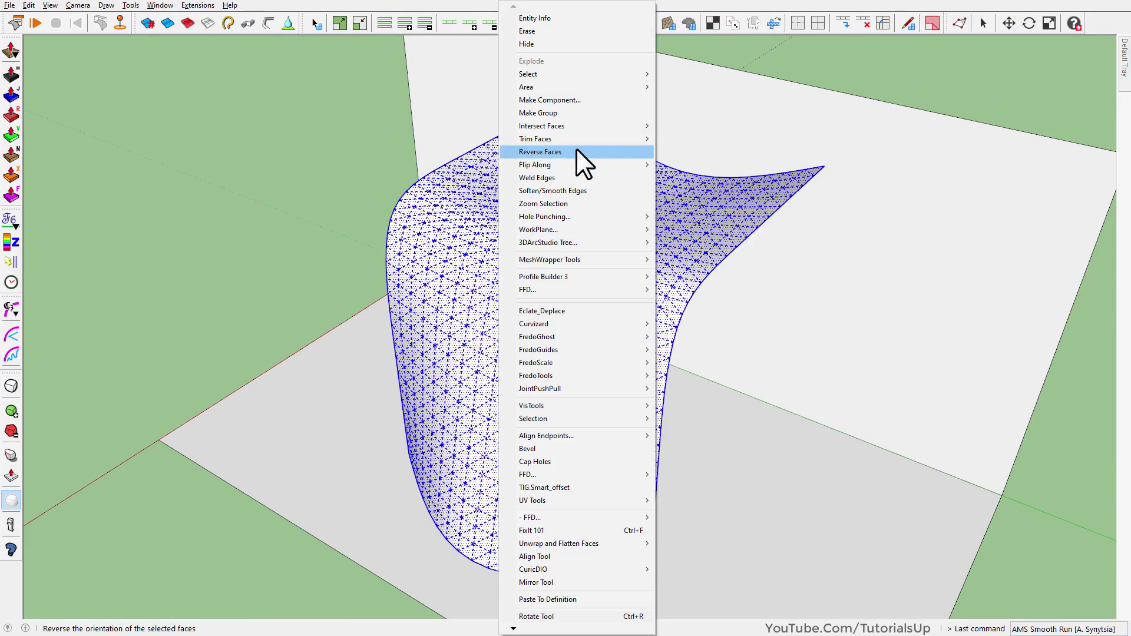
click(580, 116)
mouse_move(476, 193)
middle_down()
mouse_move(627, 379)
mouse_move(609, 371)
middle_up()
Paste the copied edge lines in place over the smoothed surface.
click(28, 6)
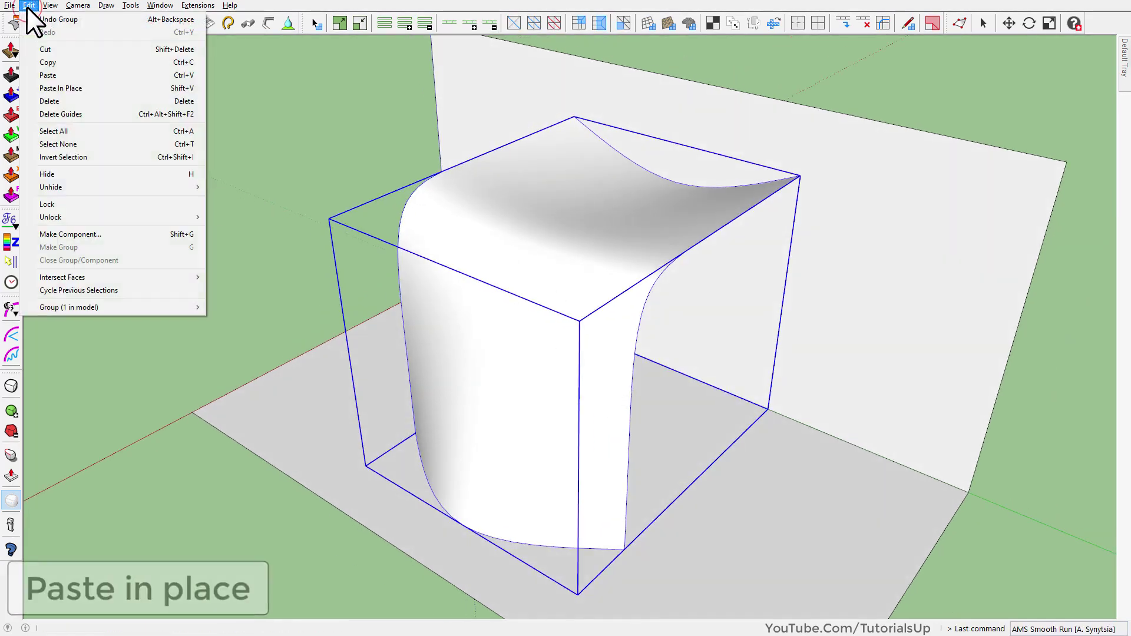
click(117, 88)
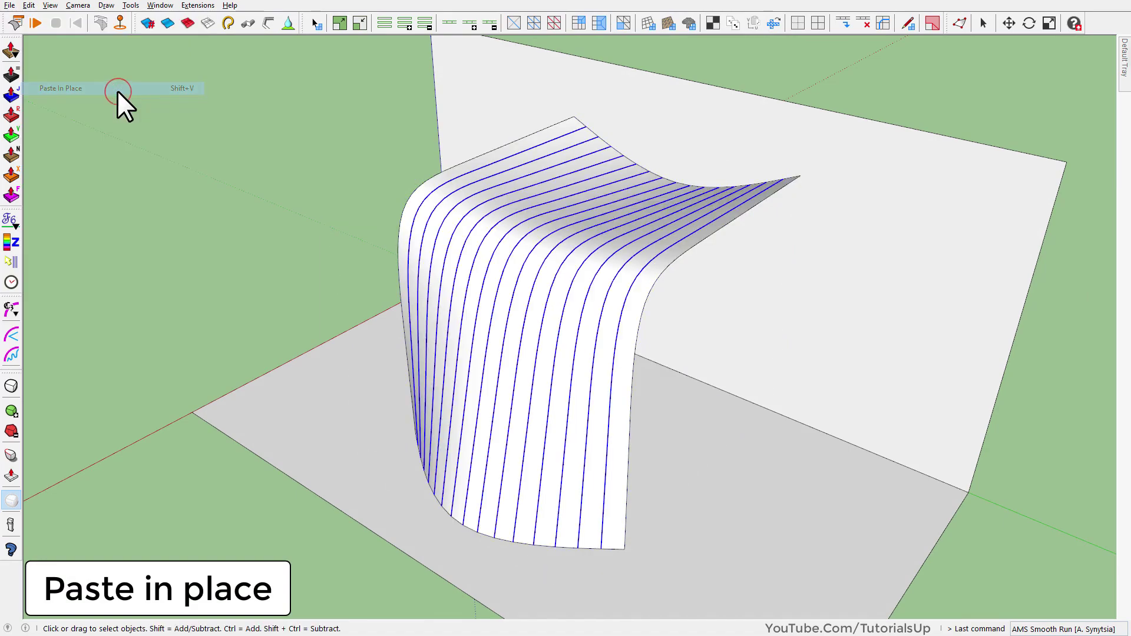
mouse_move(116, 90)
middle_down()
mouse_move(636, 308)
mouse_move(316, 313)
mouse_move(743, 373)
mouse_move(776, 201)
middle_up()
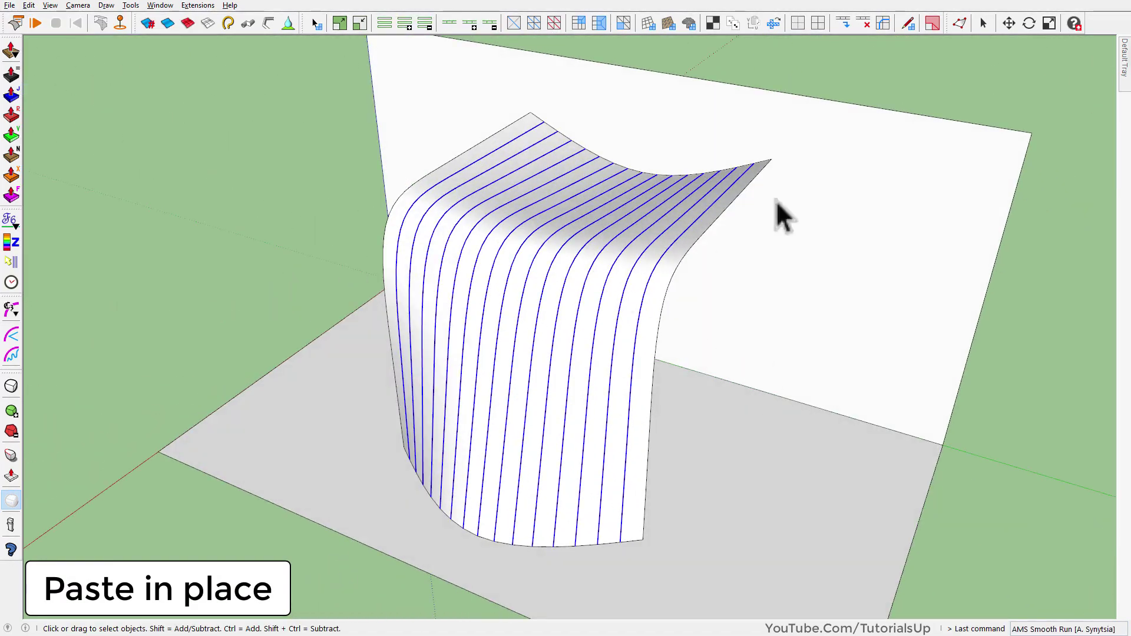
mouse_move(955, 264)
middle_down()
mouse_move(599, 186)
mouse_move(614, 384)
mouse_move(353, 383)
middle_up()
scroll(519, 422, up, 3)
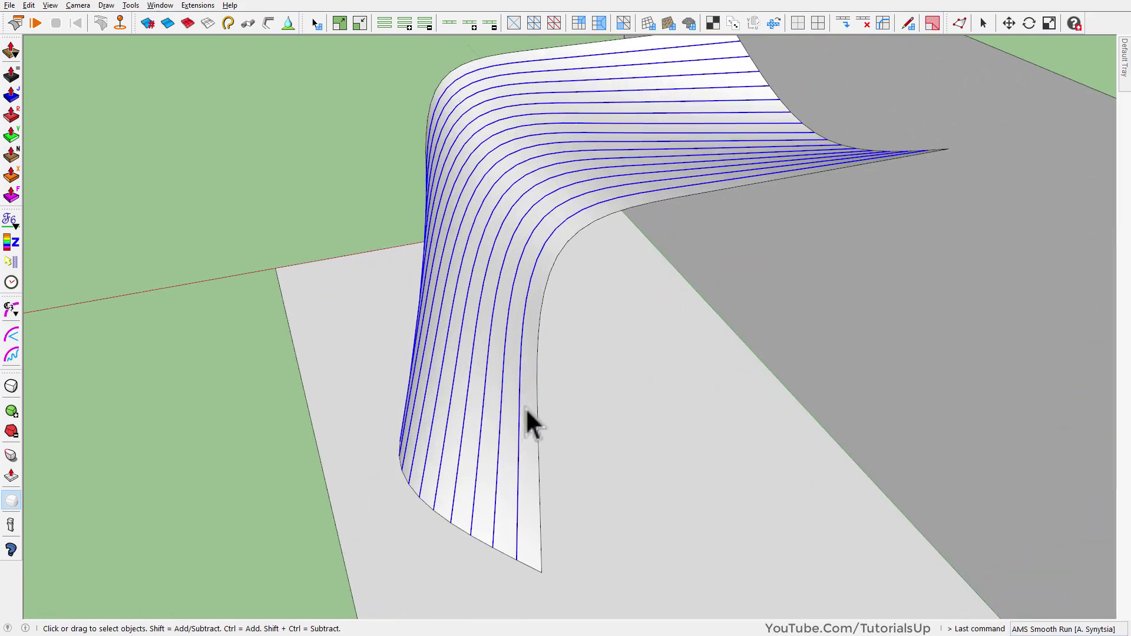
Group the pasted edge lines, rename the group 'Edges' in the Outliner and deselect.
right_click(539, 256)
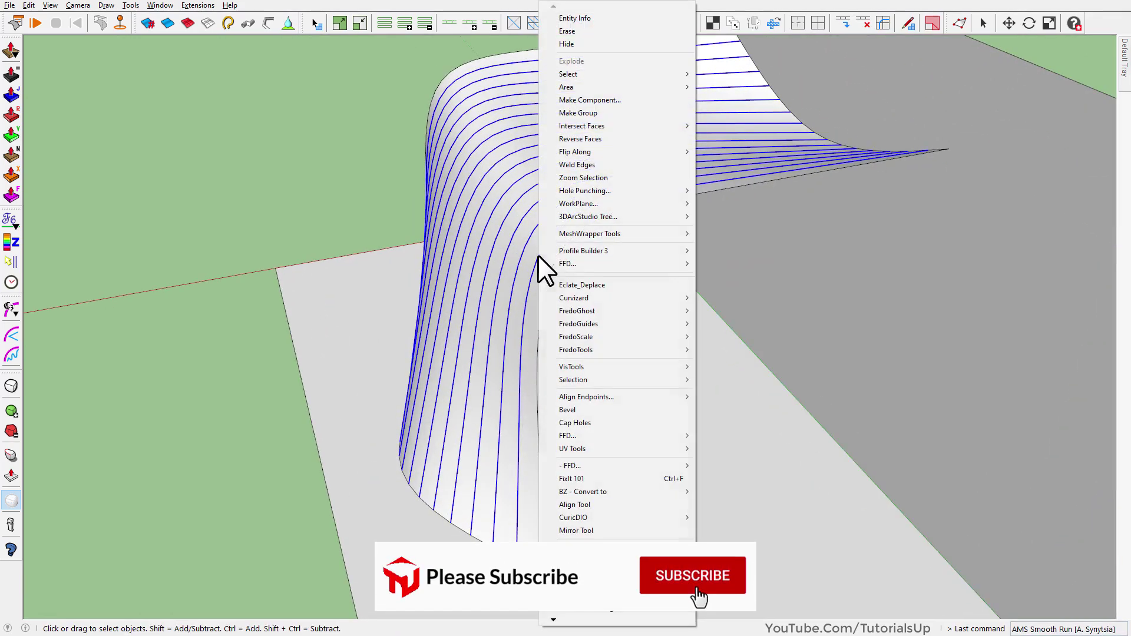
click(628, 111)
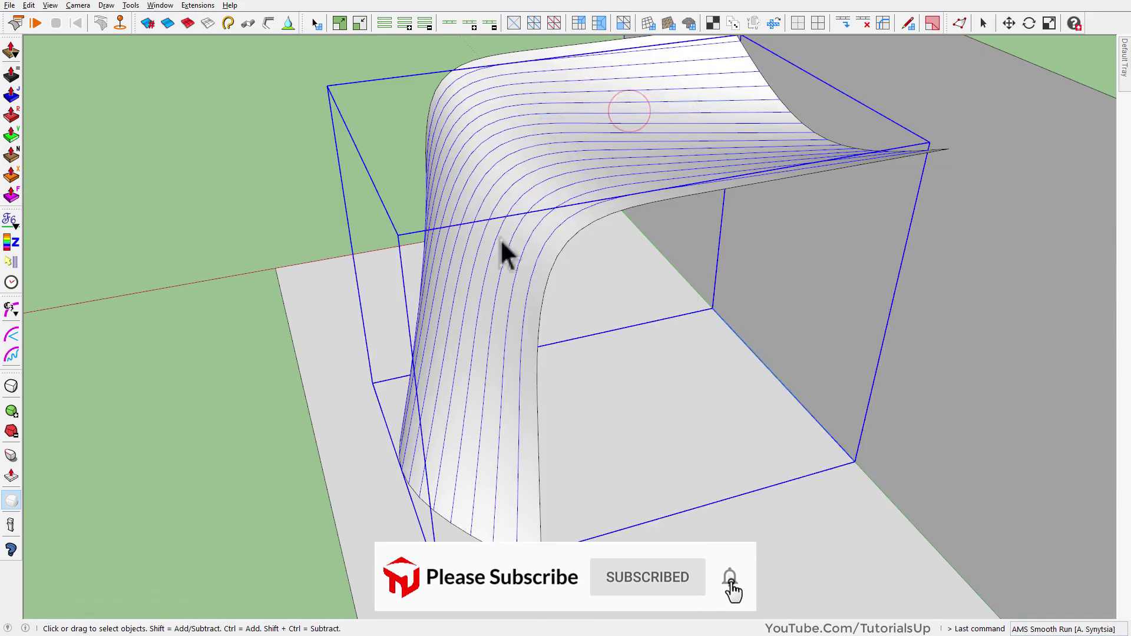
mouse_move(500, 247)
middle_down()
mouse_move(424, 392)
mouse_move(833, 315)
middle_up()
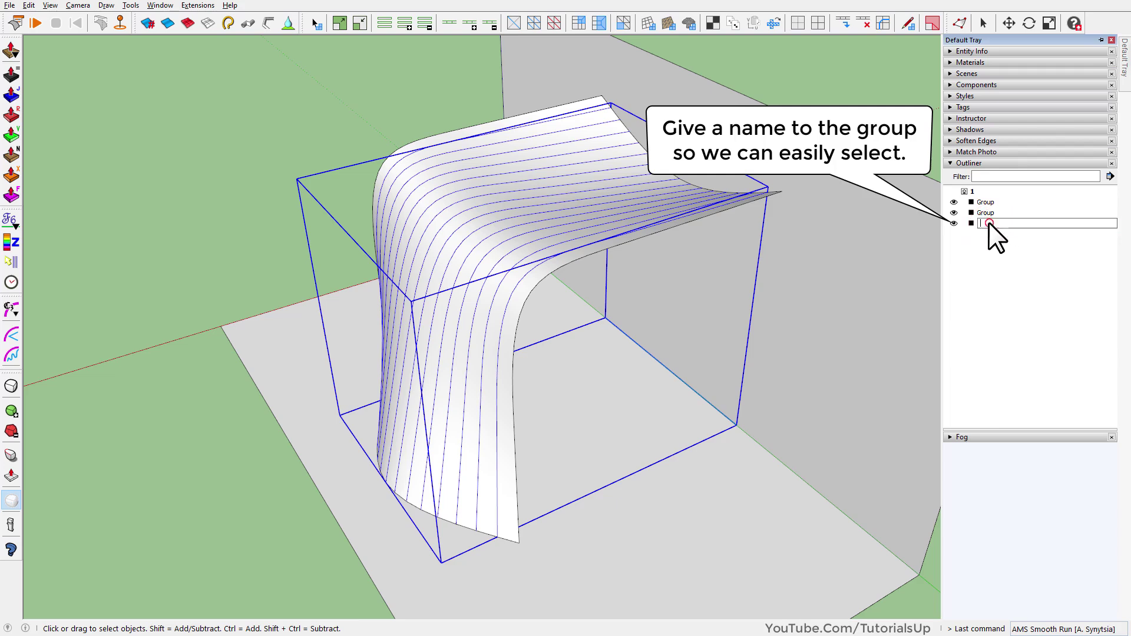
click(990, 224)
key(BackSpace)
text(Edges)
key(Return)
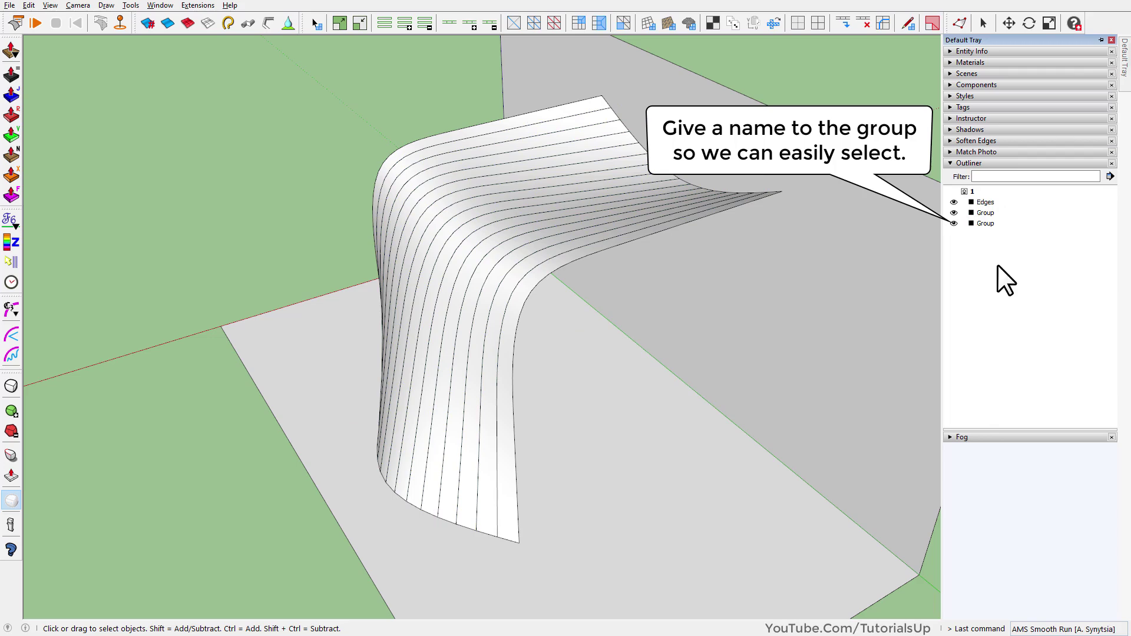
click(989, 204)
click(888, 103)
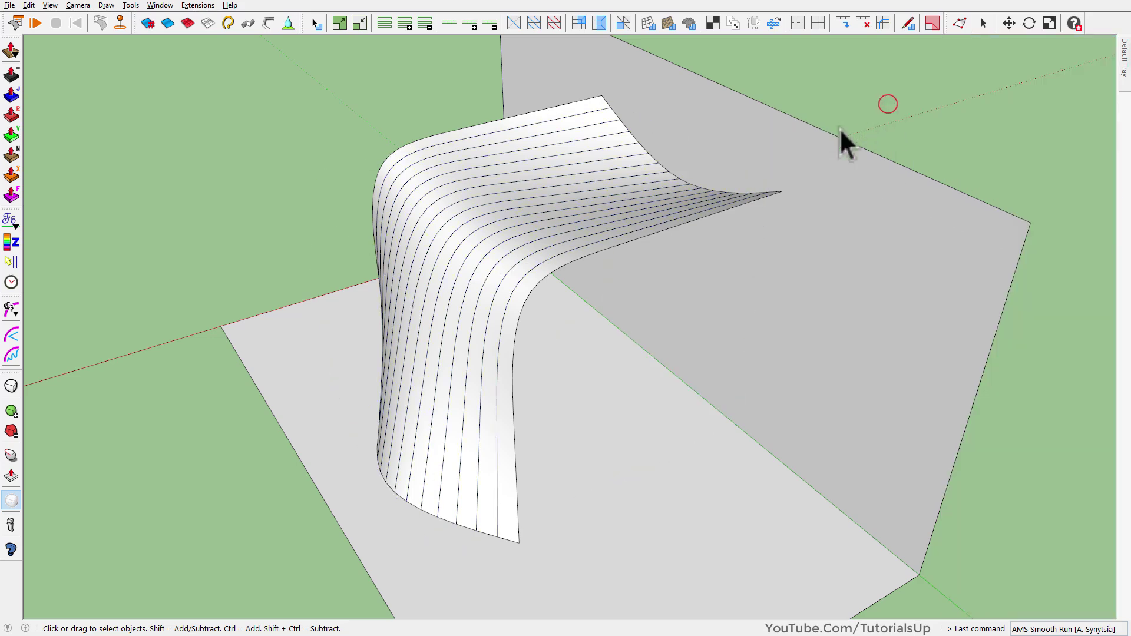
Zoom to the surface's lower end and open its group for editing.
mouse_move(545, 334)
middle_down()
mouse_move(232, 328)
mouse_move(384, 341)
middle_up()
scroll(466, 487, up, 5)
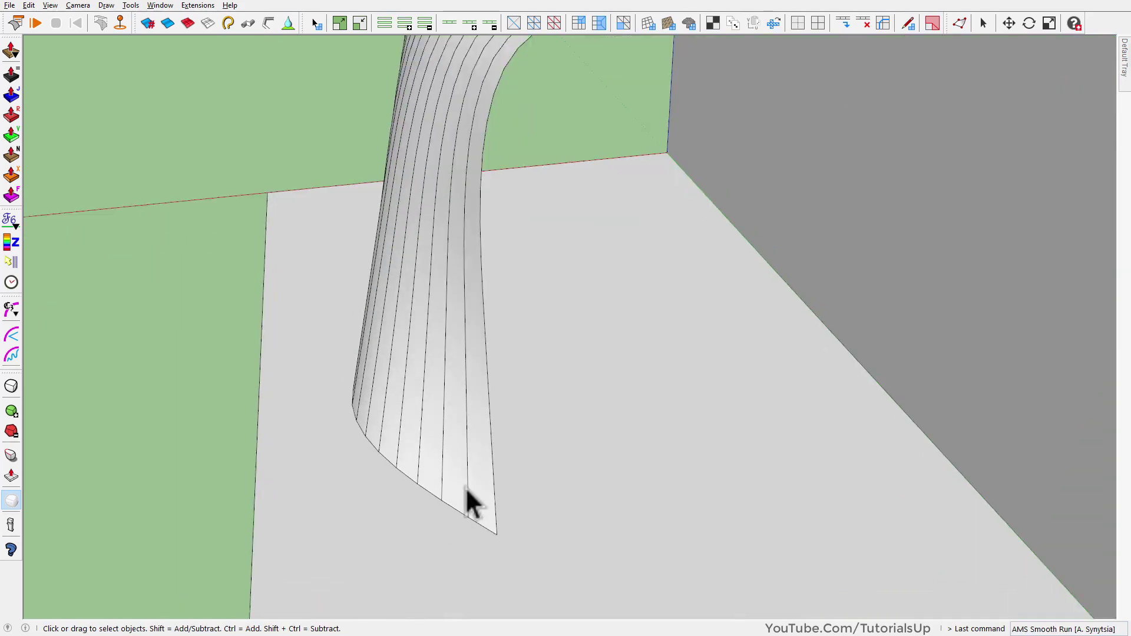
click(487, 465)
double_click(487, 465)
mouse_move(489, 447)
middle_down()
mouse_move(419, 543)
mouse_move(288, 407)
middle_up()
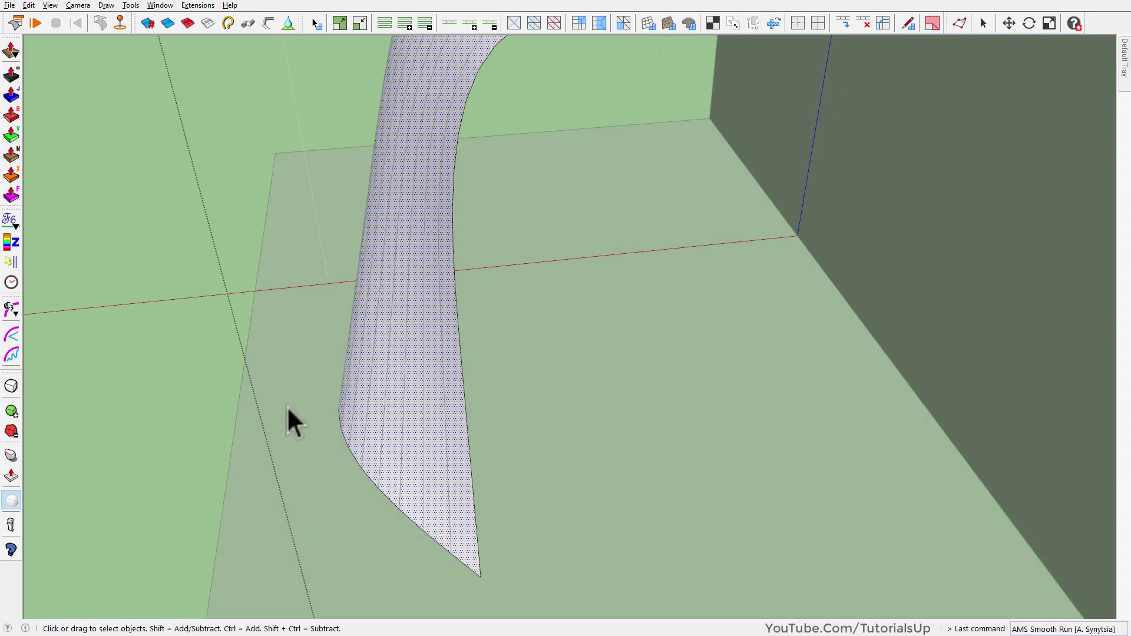
Thicken the picked surface by a 4.00 mm offset with Joint Push Pull.
click(11, 94)
scroll(468, 535, up, 1)
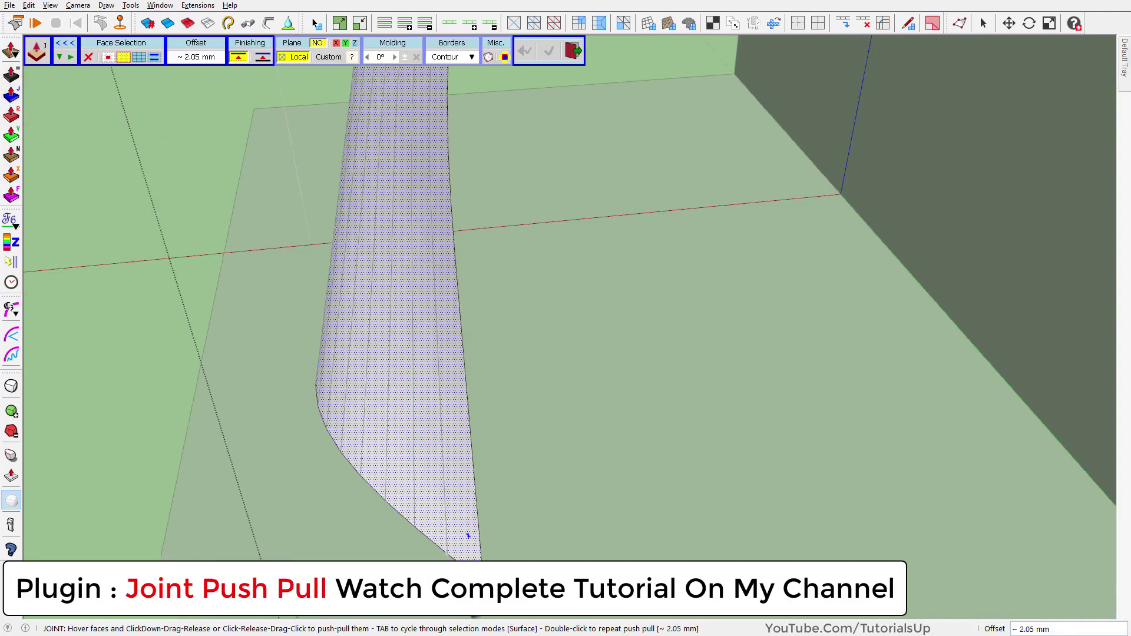
click(457, 440)
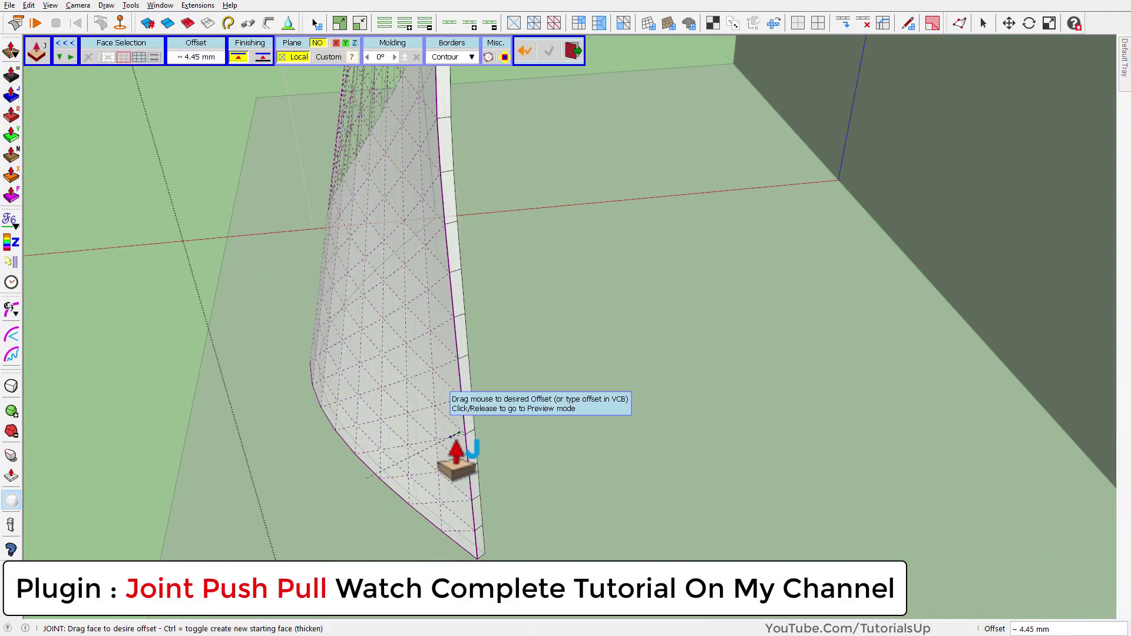
key(ctrl)
text(4)
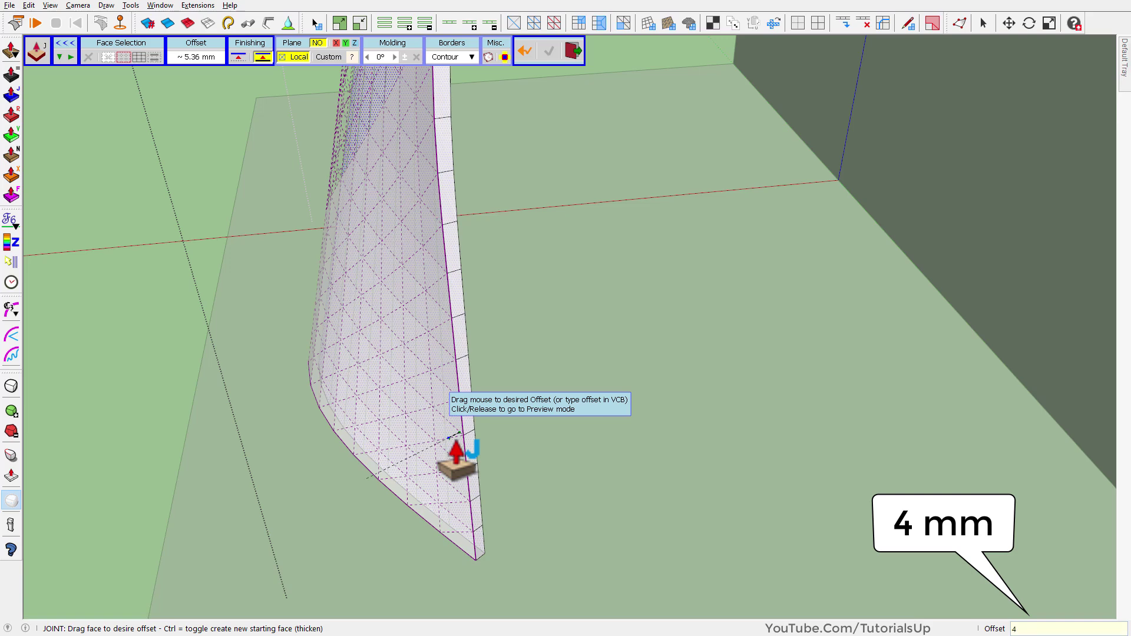
key(Return)
click(163, 337)
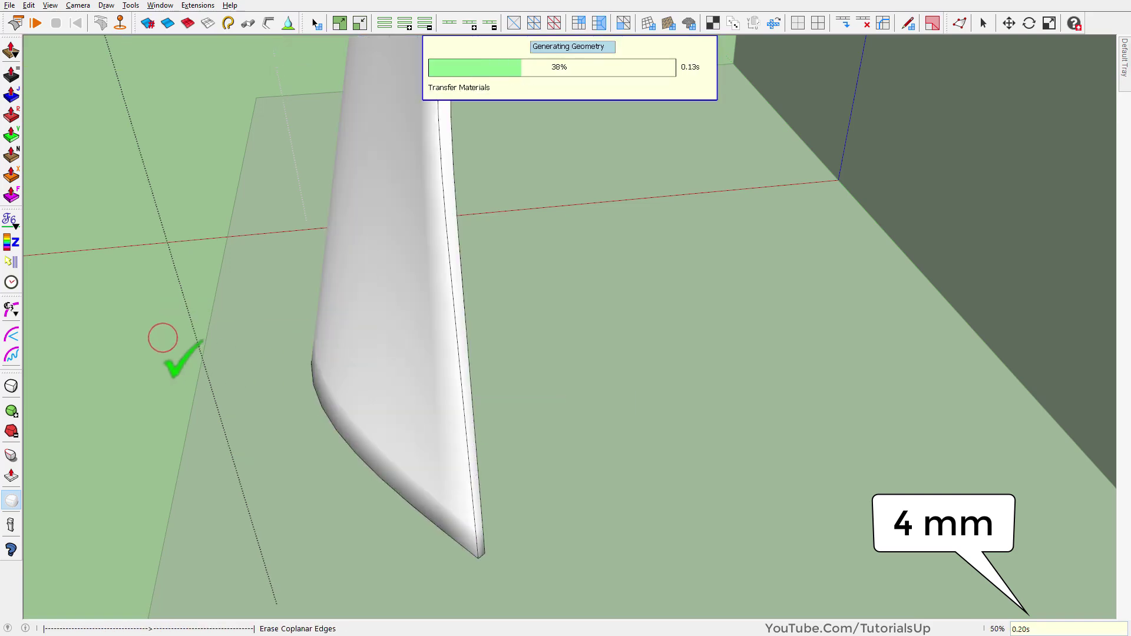
Apply the same 4 mm Joint Push Pull thickness to the curved wall face.
mouse_move(339, 423)
middle_down()
mouse_move(673, 583)
mouse_move(136, 478)
mouse_move(157, 491)
middle_up()
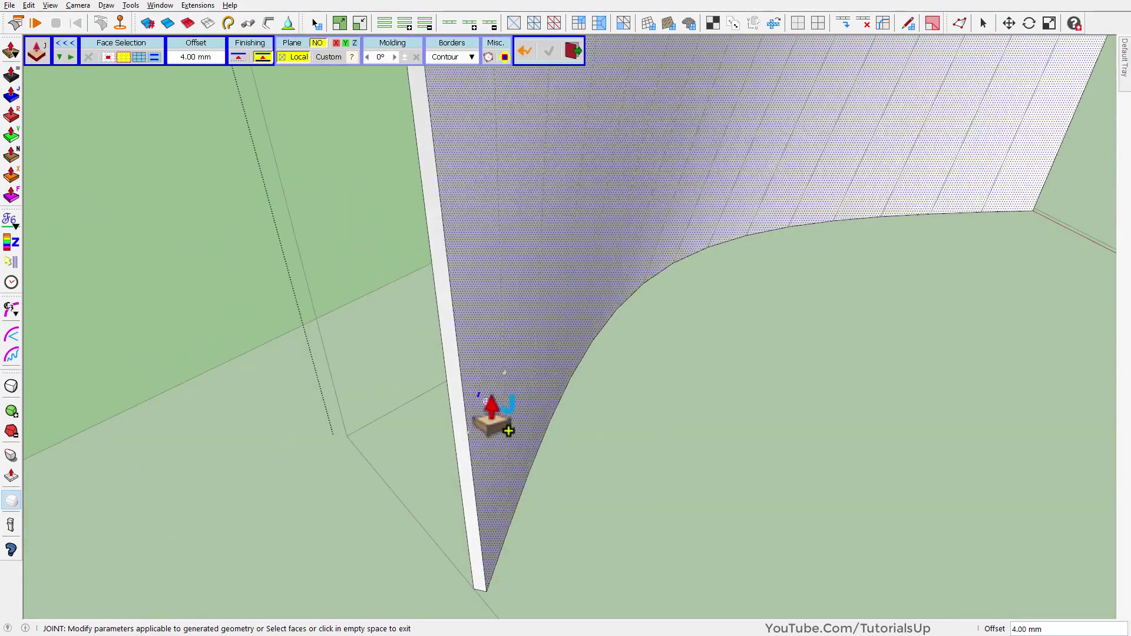
click(484, 384)
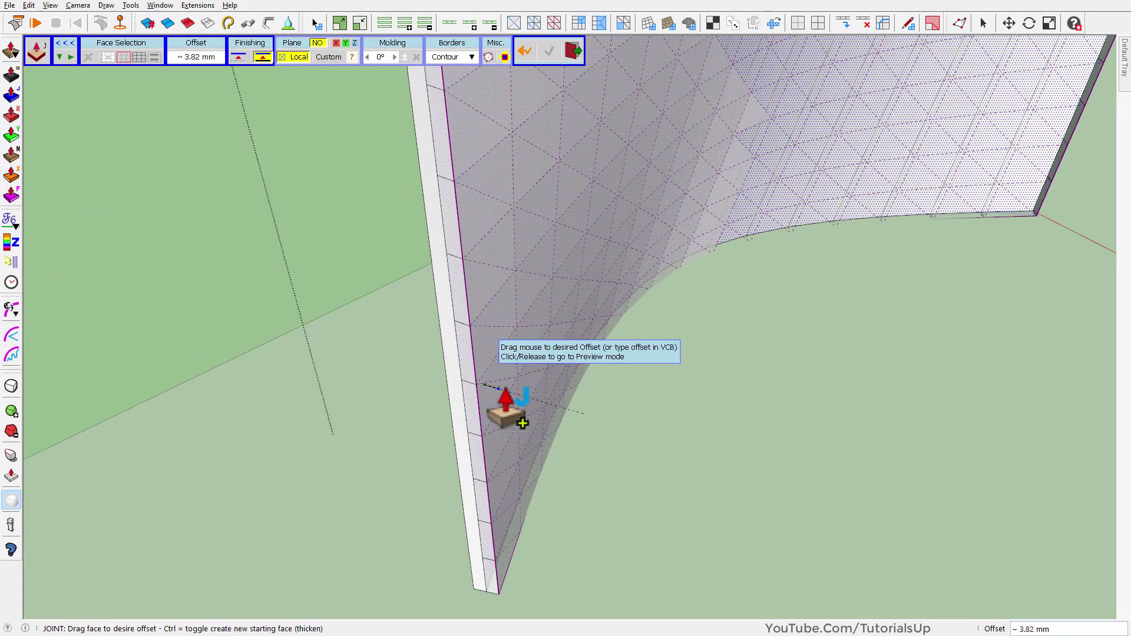
key(ctrl)
text(4)
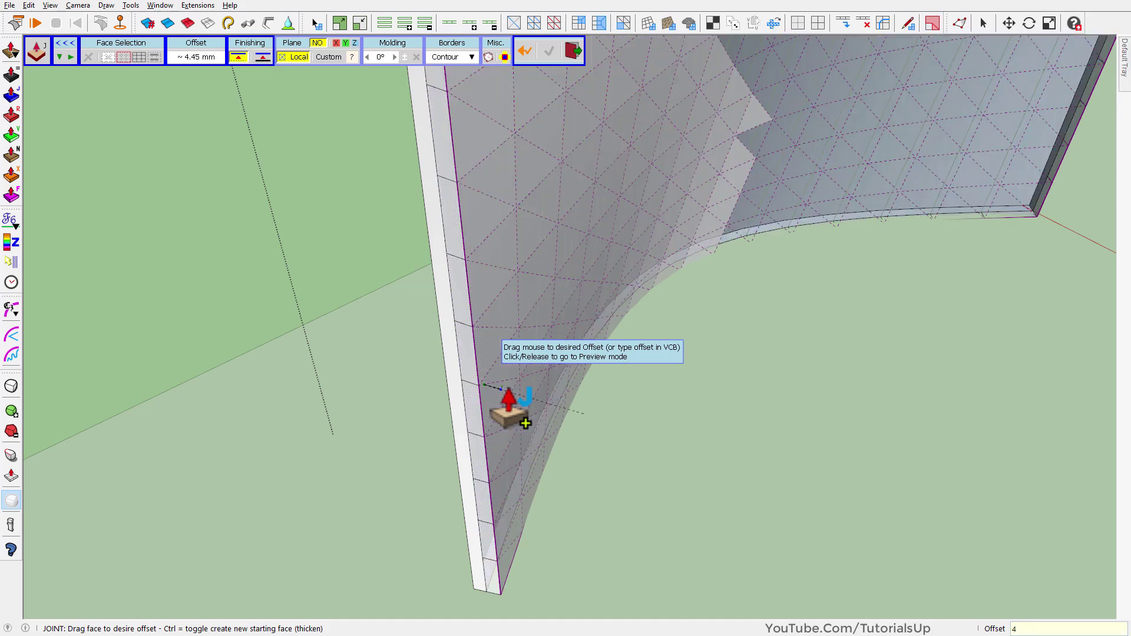
key(Return)
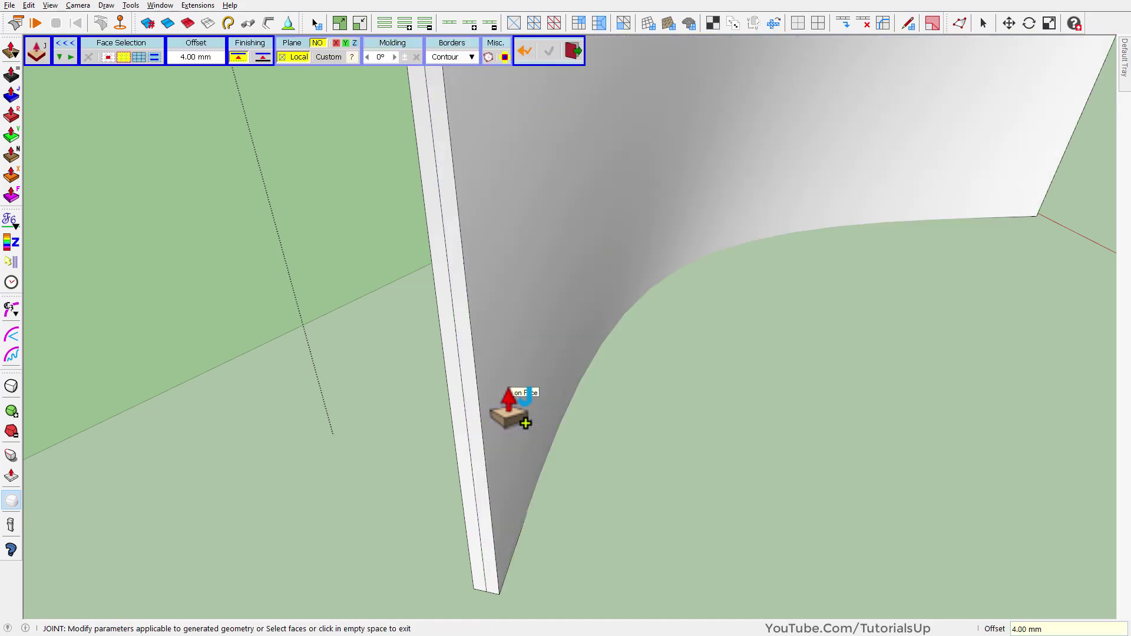
key(space)
mouse_move(491, 450)
middle_down()
mouse_move(581, 399)
mouse_move(306, 460)
middle_up()
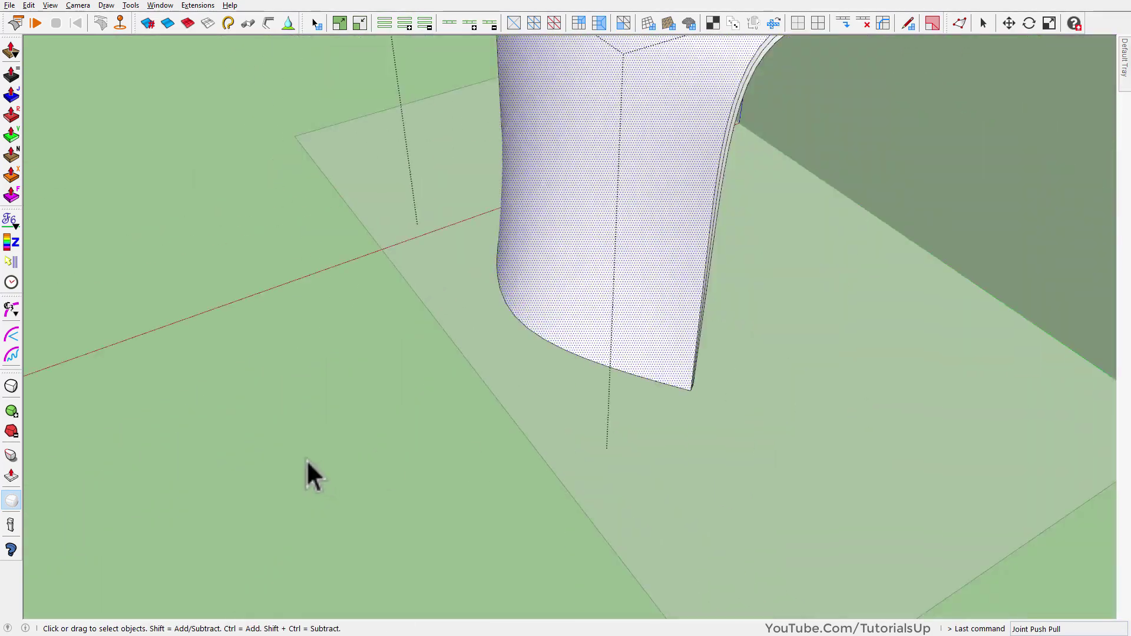
Exit the group, select the sheet and smooth its edges with AMS Smooth Run.
scroll(568, 241, up, 3)
key(Escape)
scroll(568, 240, up, 3)
middle_drag(507, 343, 554, 327)
click(564, 345)
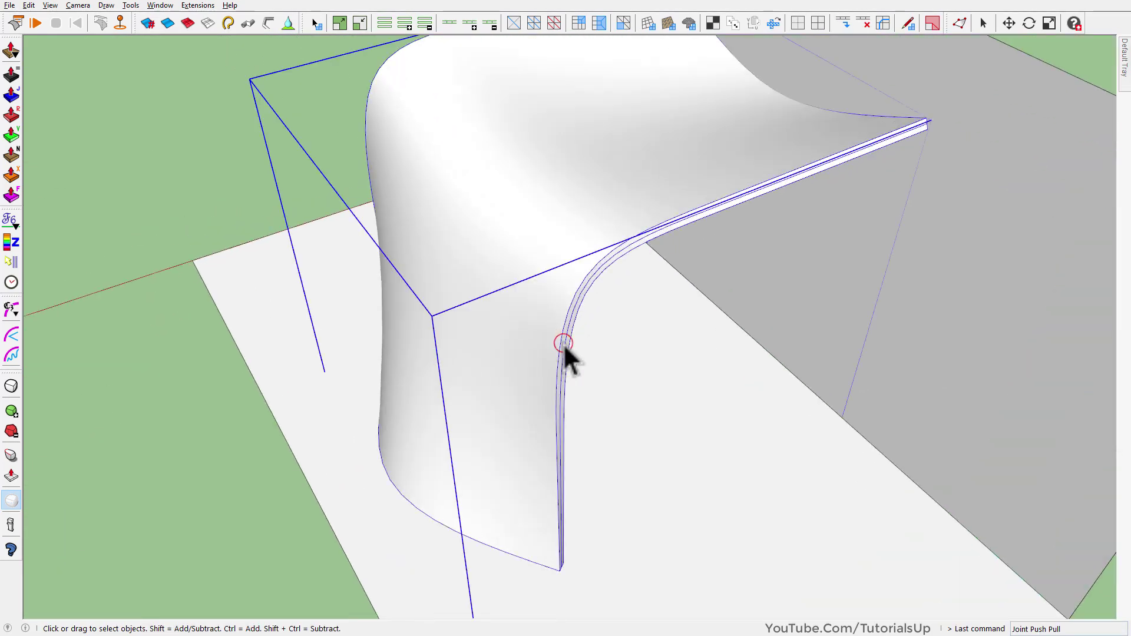
click(174, 23)
click(229, 205)
Toggle X-ray with Alt+H and zoom in to inspect the sheet's top corners.
key(alt+h)
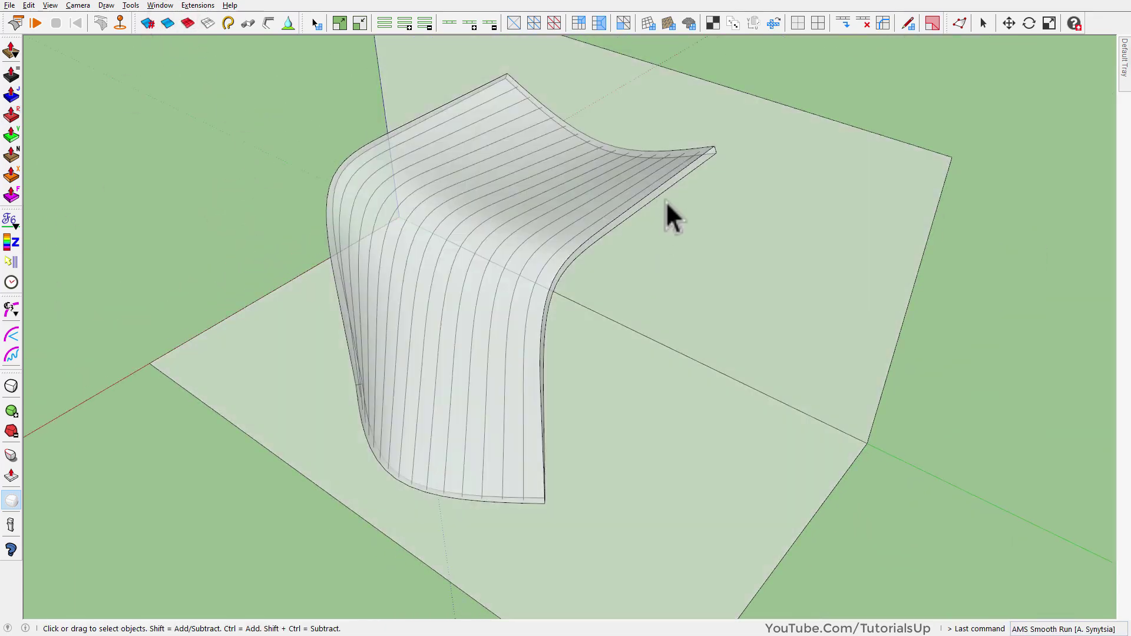
scroll(694, 165, up, 3)
scroll(698, 189, up, 3)
middle_drag(697, 189, 753, 144)
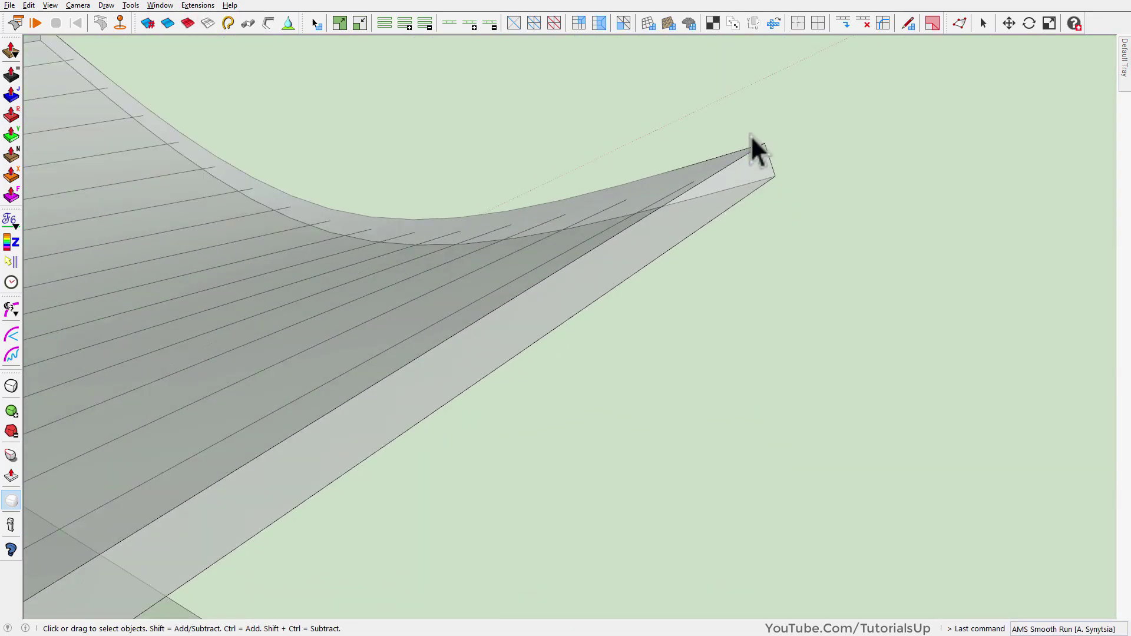
scroll(752, 145, down, 5)
scroll(619, 125, up, 2)
scroll(497, 202, up, 2)
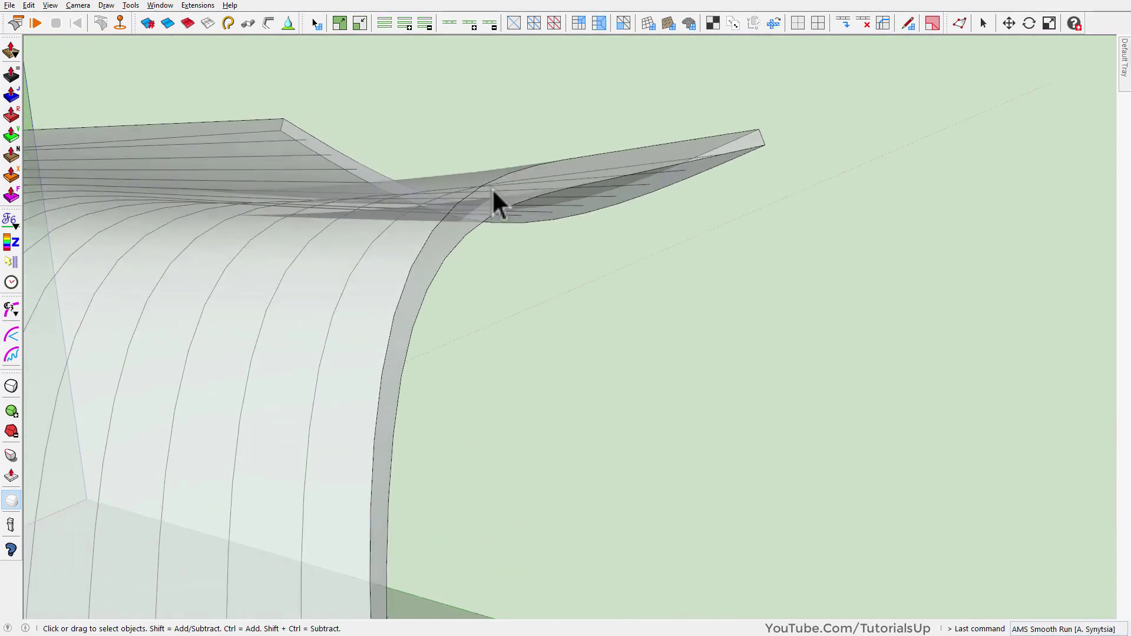
scroll(715, 152, up, 2)
scroll(750, 182, up, 2)
mouse_move(750, 182)
middle_down()
mouse_move(859, 117)
mouse_move(849, 140)
mouse_move(754, 168)
middle_up()
scroll(725, 194, down, 5)
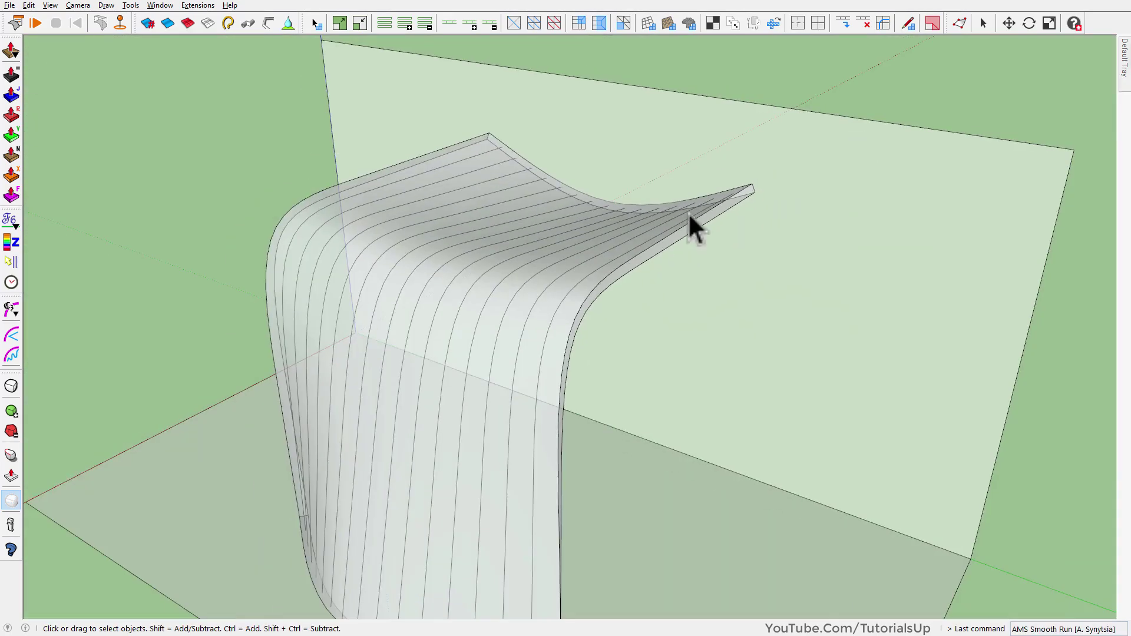
scroll(672, 236, down, 2)
scroll(678, 229, up, 2)
Draw a rectangle on the back wall by the sheet's top edge and extrude it into a box.
key(r)
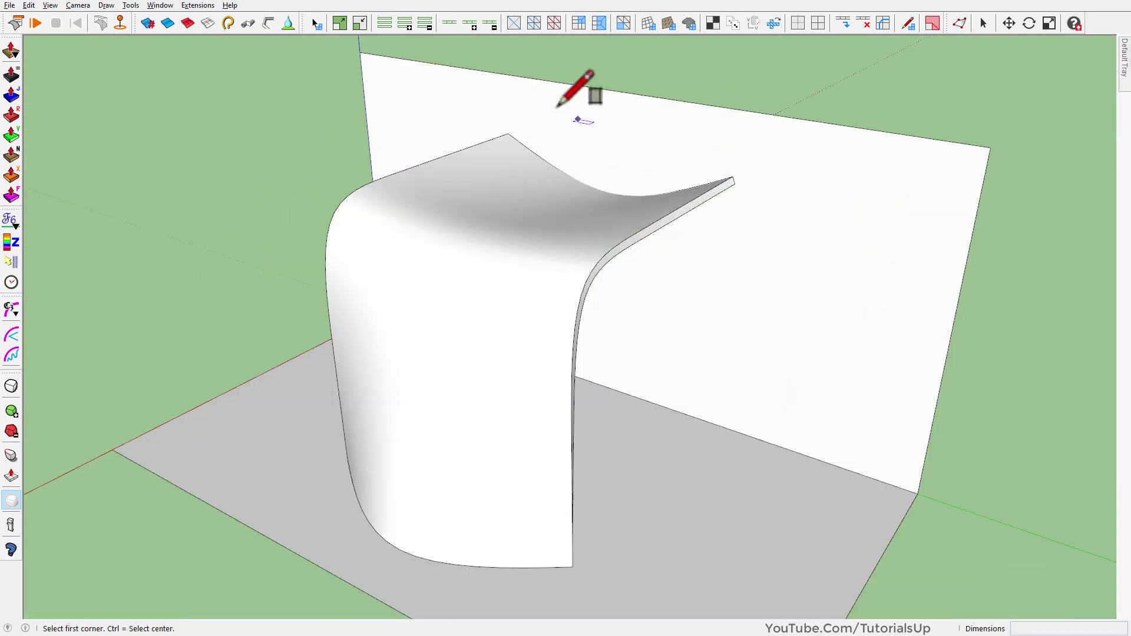
scroll(493, 134, up, 2)
click(467, 121)
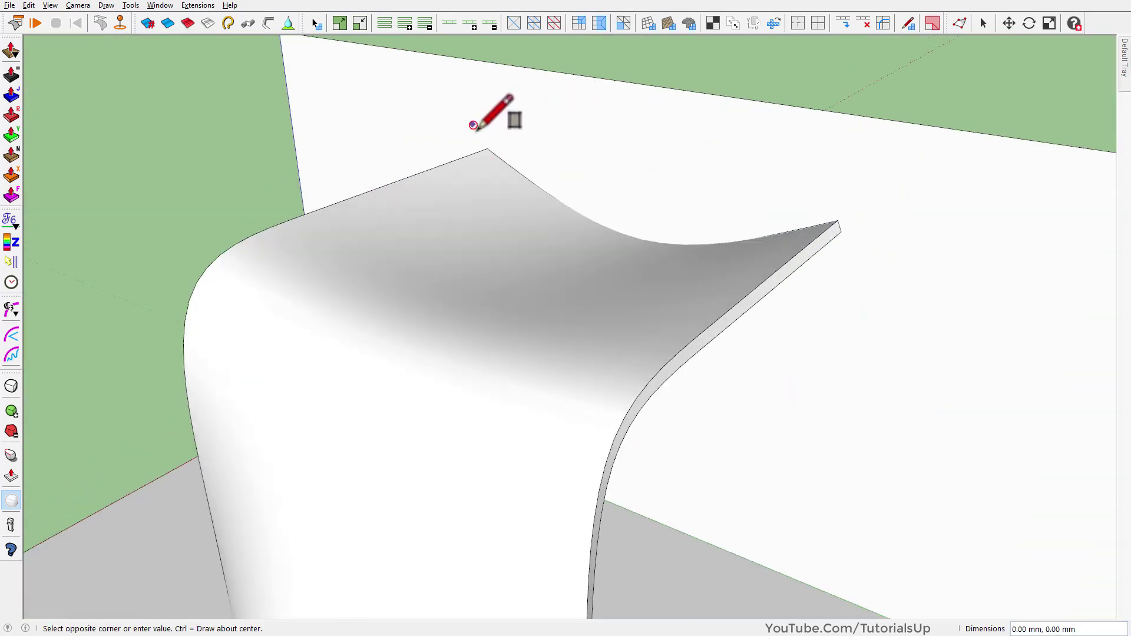
middle_drag(851, 320, 854, 260)
click(841, 291)
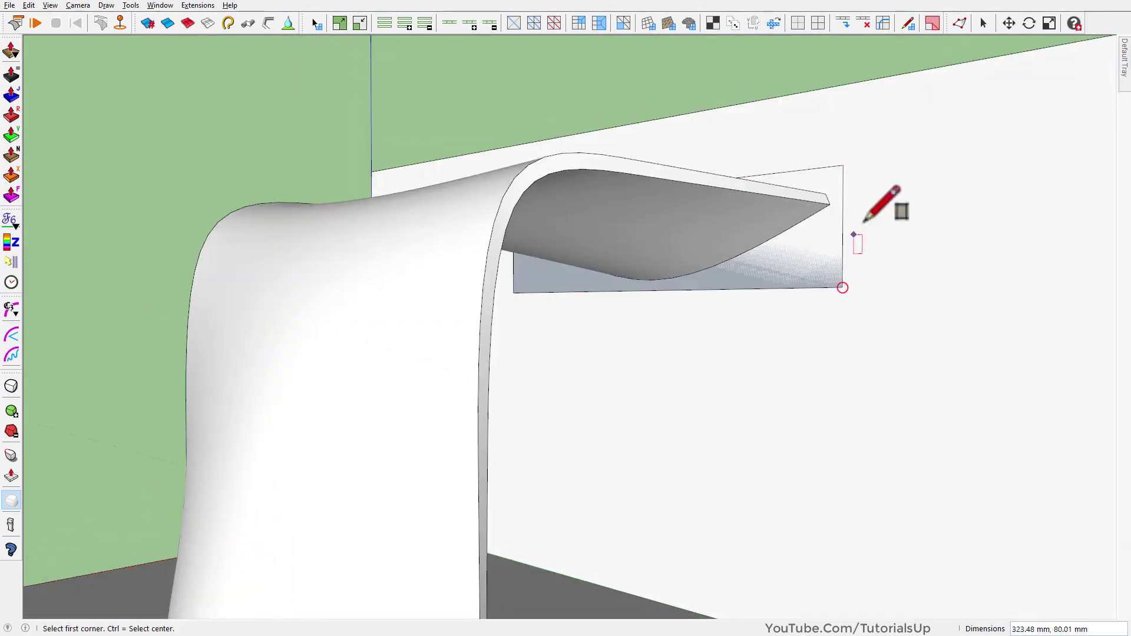
mouse_move(877, 206)
middle_down()
mouse_move(872, 357)
mouse_move(833, 400)
middle_up()
key(p)
click(748, 421)
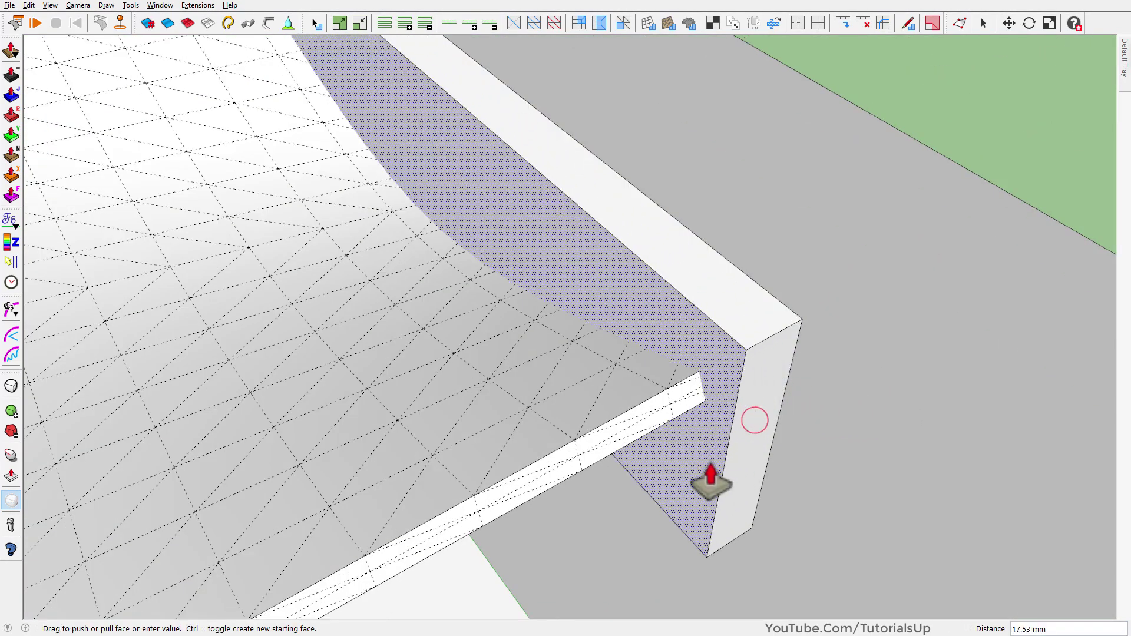
click(652, 504)
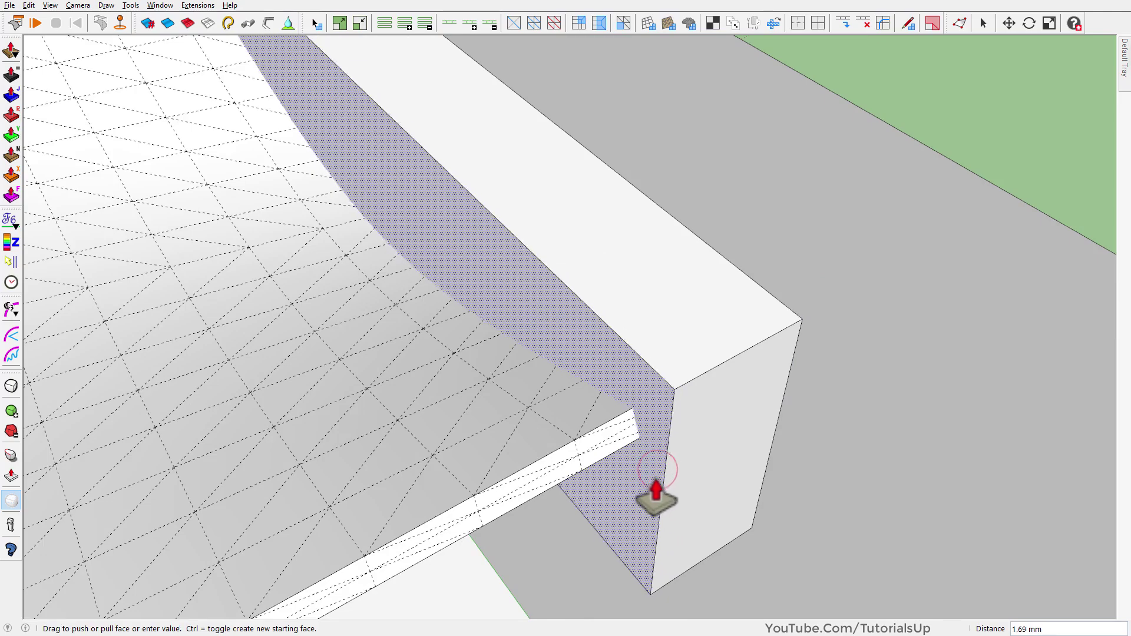
Select the whole new box and make it a group.
key(space)
triple_click(691, 402)
right_click(691, 402)
click(772, 113)
scroll(614, 132, down, 5)
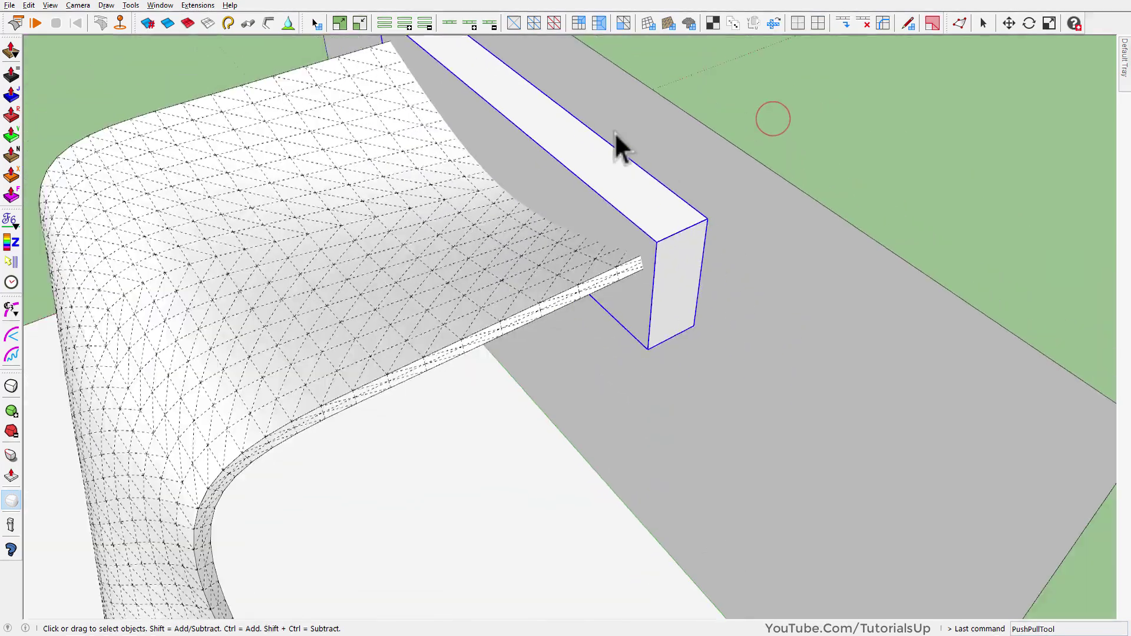
middle_drag(614, 132, 686, 114)
Copy the block, rotate it flat, and place it on the floor under the sheet's base.
key(m)
key(ctrl)
click(656, 233)
click(647, 385)
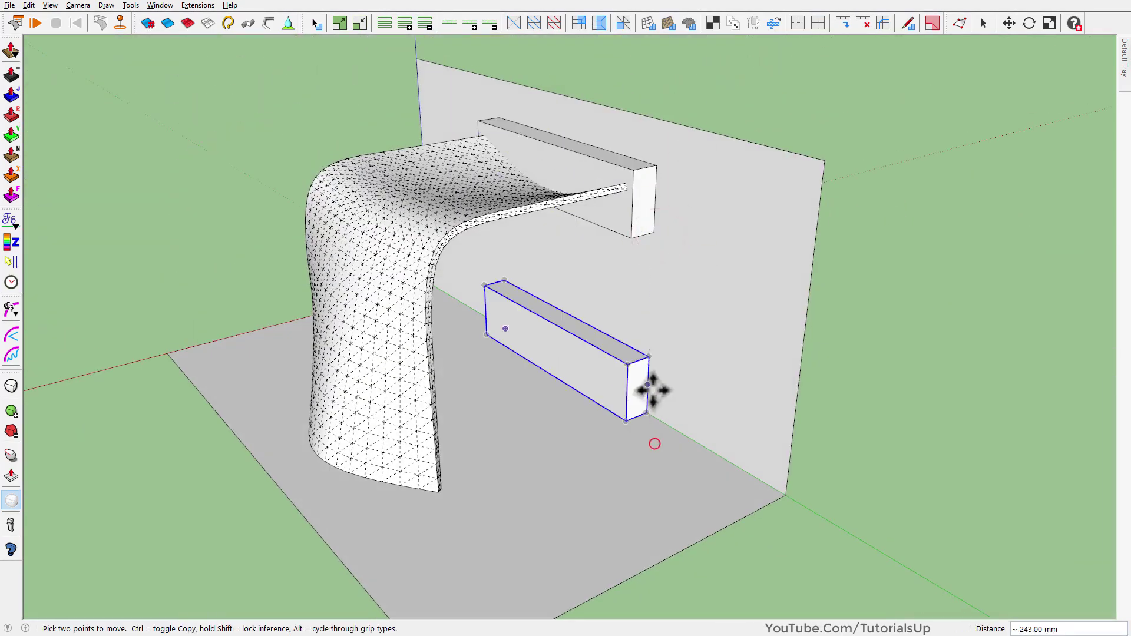
click(641, 369)
click(666, 389)
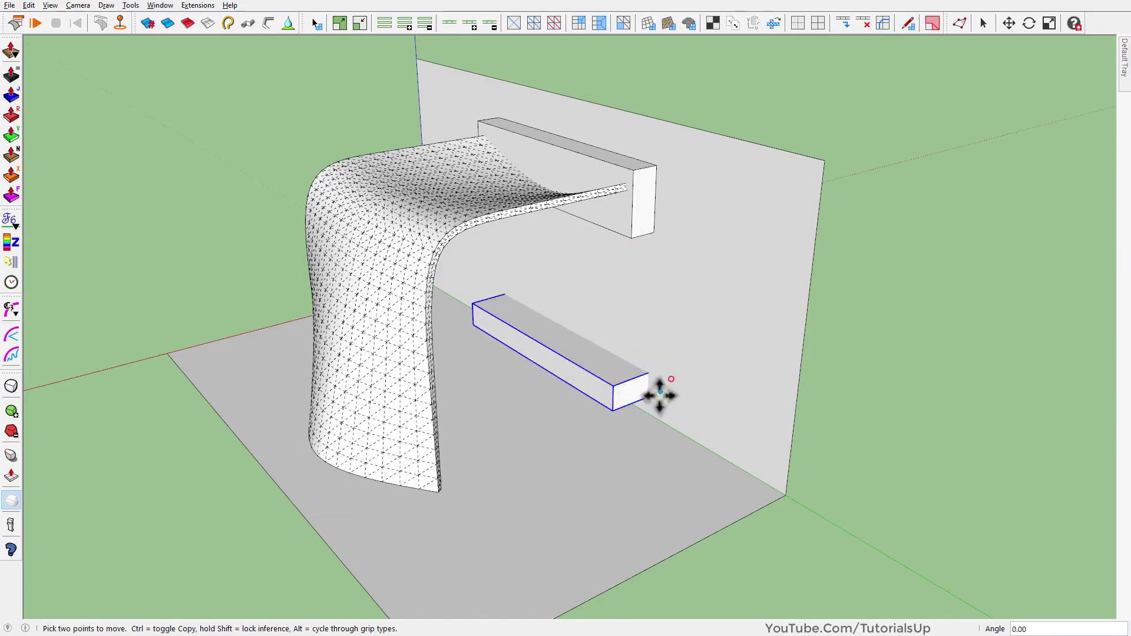
click(613, 407)
click(391, 534)
scroll(391, 533, up, 5)
middle_drag(404, 450, 578, 404)
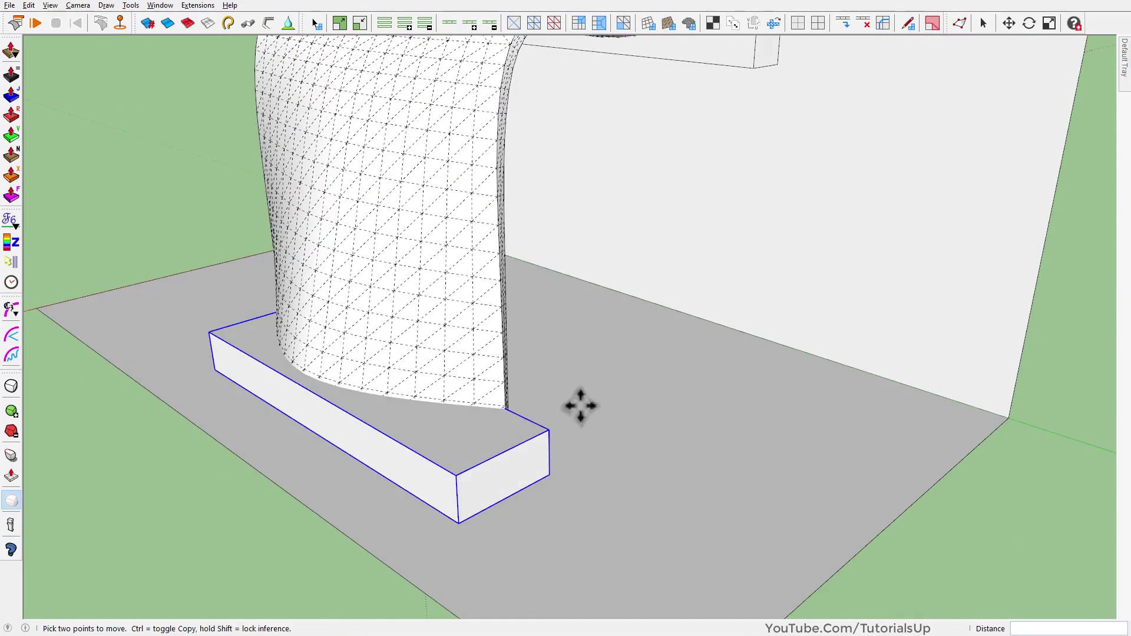
scroll(697, 515, up, 3)
middle_drag(698, 514, 542, 323)
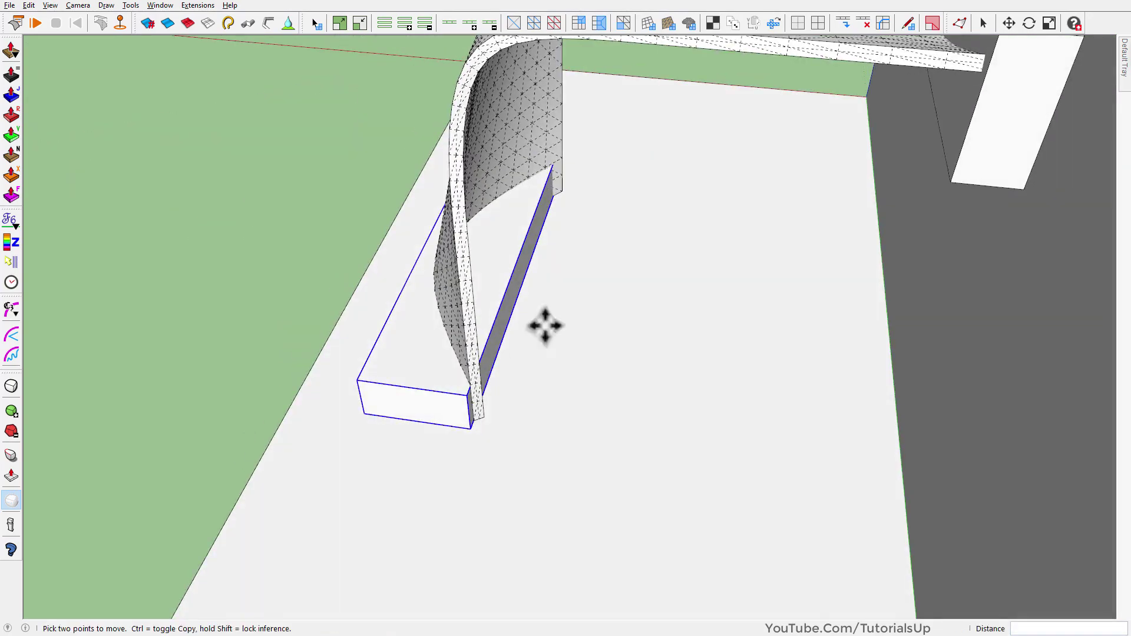
Try scaling the floor block from a grip and view it from above.
key(s)
click(522, 271)
mouse_move(947, 182)
middle_down()
mouse_move(507, 291)
mouse_move(589, 293)
mouse_move(519, 413)
middle_up()
key(space)
key(m)
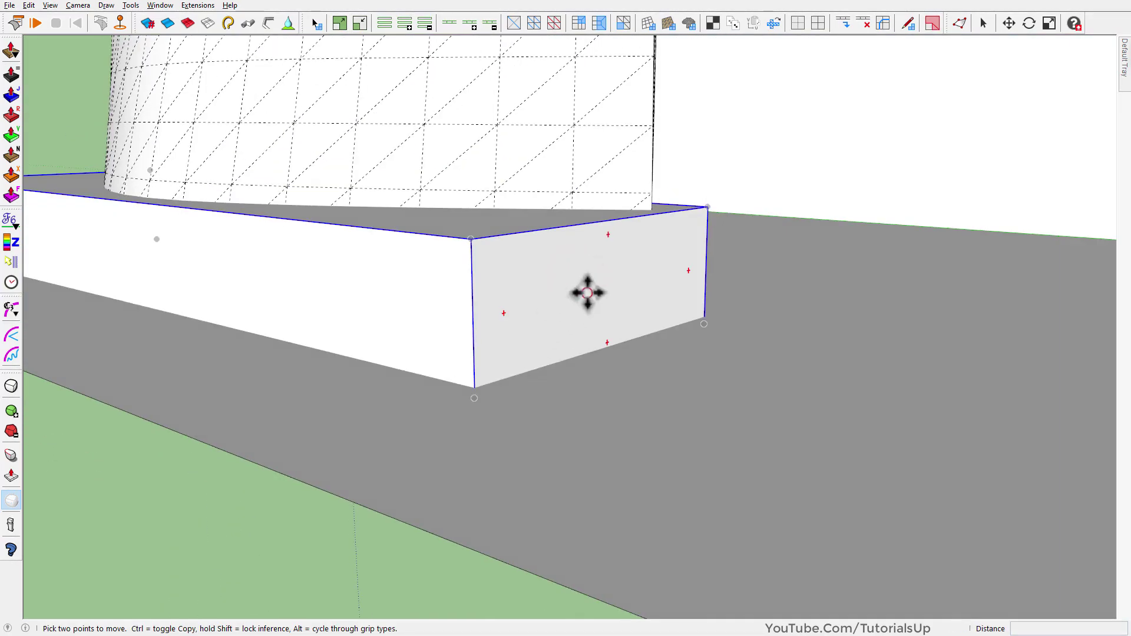
mouse_move(586, 289)
middle_down()
mouse_move(618, 366)
mouse_move(498, 252)
mouse_move(500, 286)
middle_up()
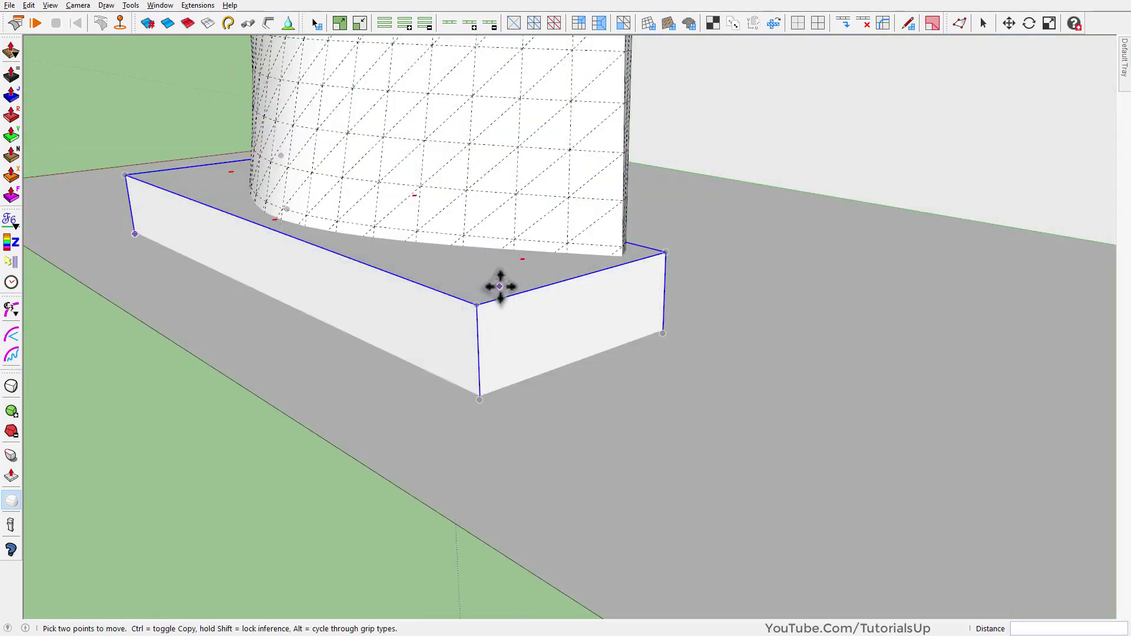
Shrink the floor block along red to 0.85 using X-ray view.
key(s)
key(x)
mouse_move(313, 218)
middle_down()
mouse_move(220, 539)
mouse_move(397, 303)
middle_up()
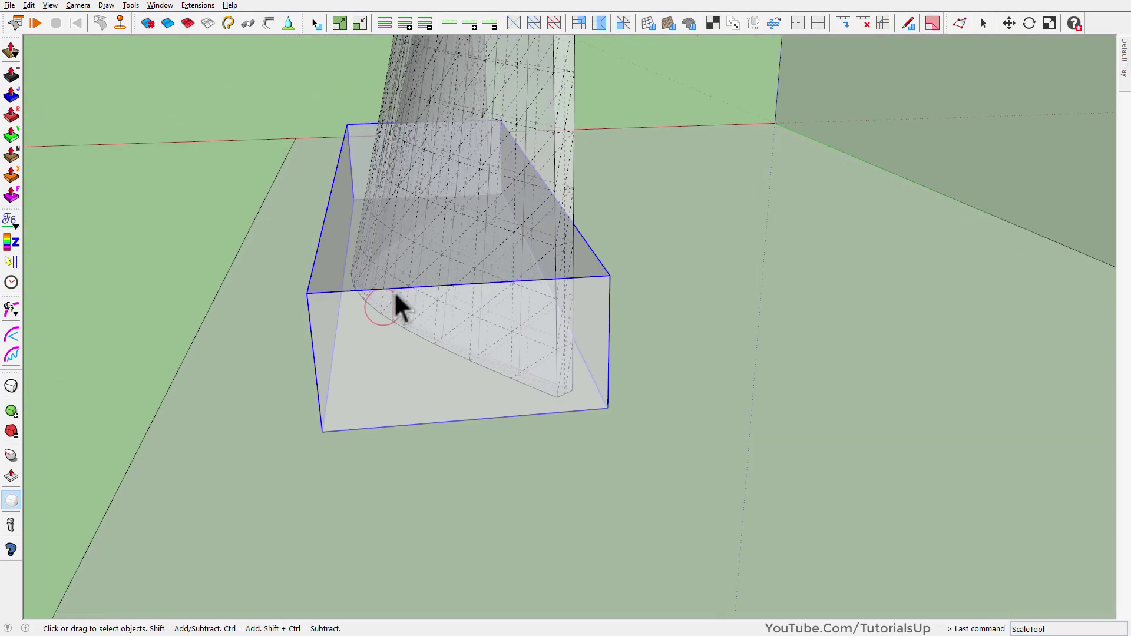
drag(438, 176, 82, 225)
key(x)
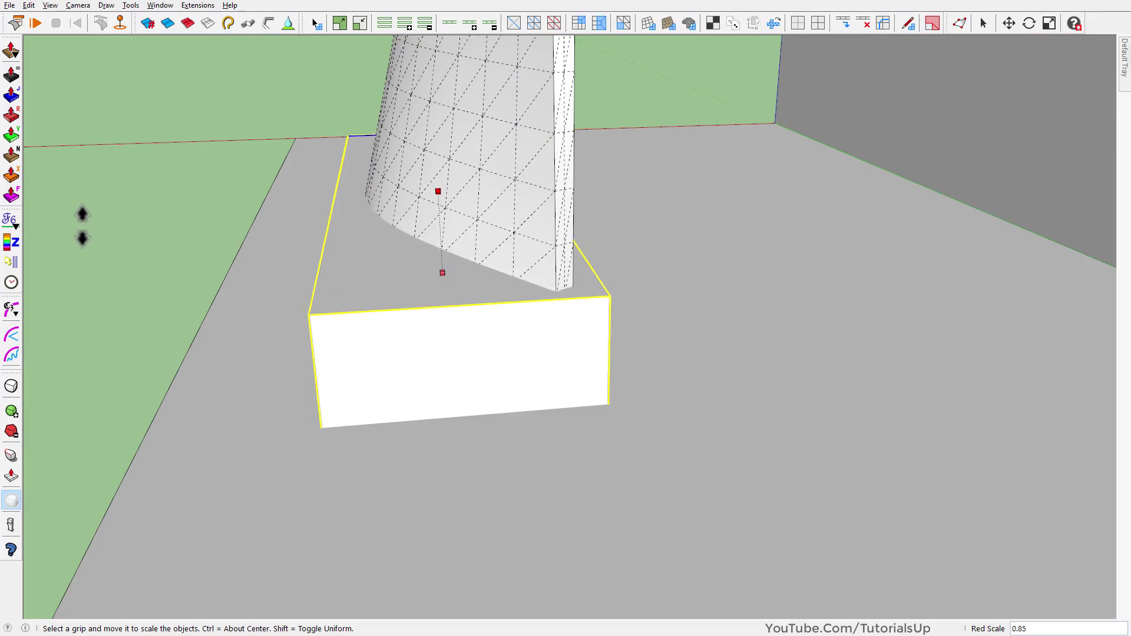
key(space)
scroll(277, 284, down, 5)
mouse_move(390, 301)
middle_down()
mouse_move(669, 281)
mouse_move(479, 447)
middle_up()
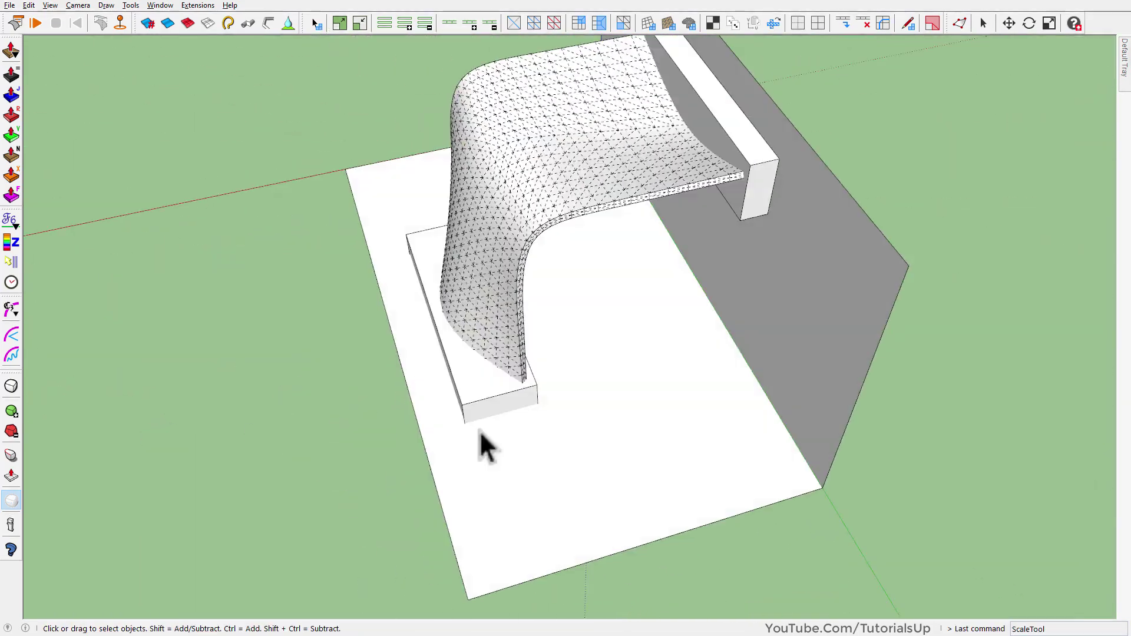
scroll(795, 204, up, 5)
scroll(795, 204, up, 3)
Orbit around the model and briefly select the curved sheet group.
key(m)
mouse_move(783, 189)
middle_down()
mouse_move(362, 197)
mouse_move(711, 190)
middle_up()
key(space)
scroll(782, 184, down, 5)
mouse_move(782, 185)
middle_down()
mouse_move(770, 210)
mouse_move(557, 238)
middle_up()
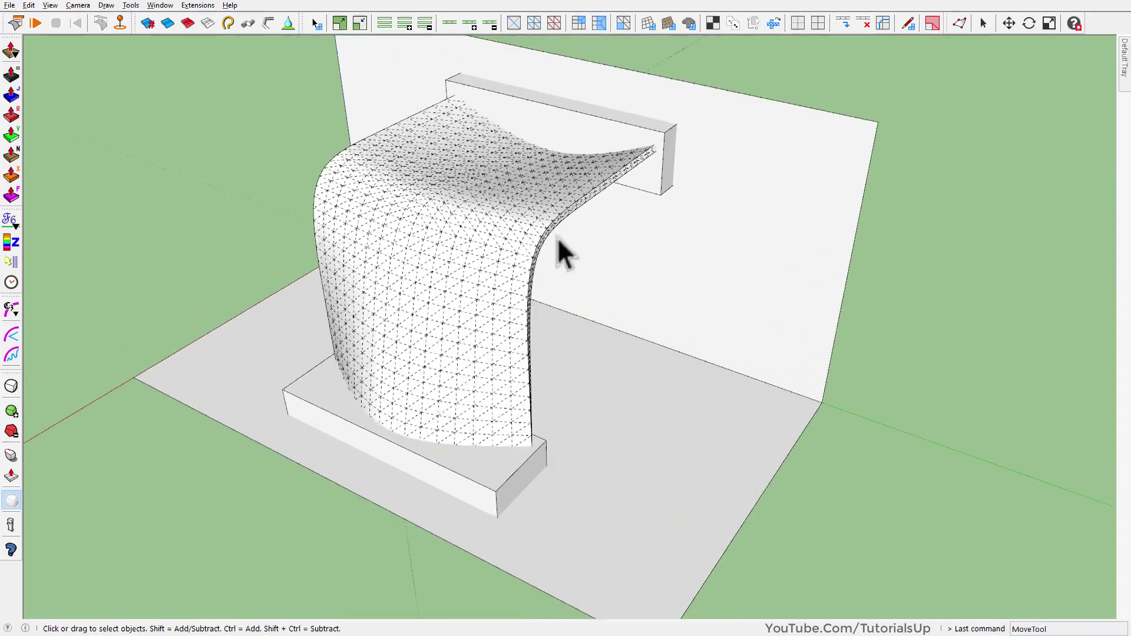
click(513, 258)
scroll(589, 248, up, 2)
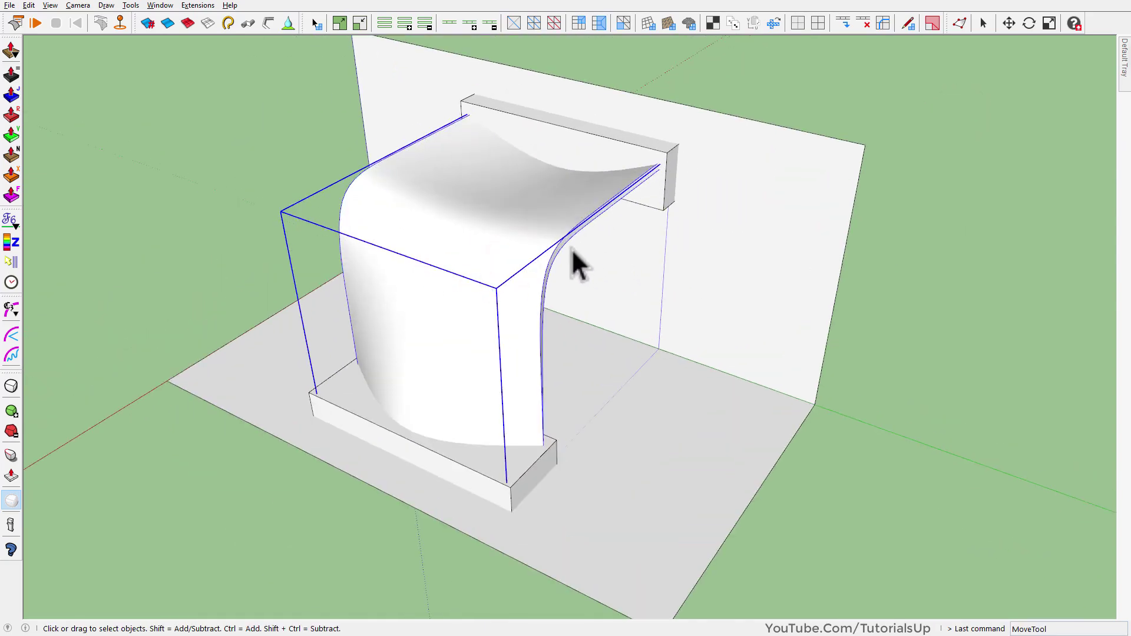
key(ctrl+t)
Make the curved sheet a ClothWorks collider from the panel and select the base block.
click(16, 23)
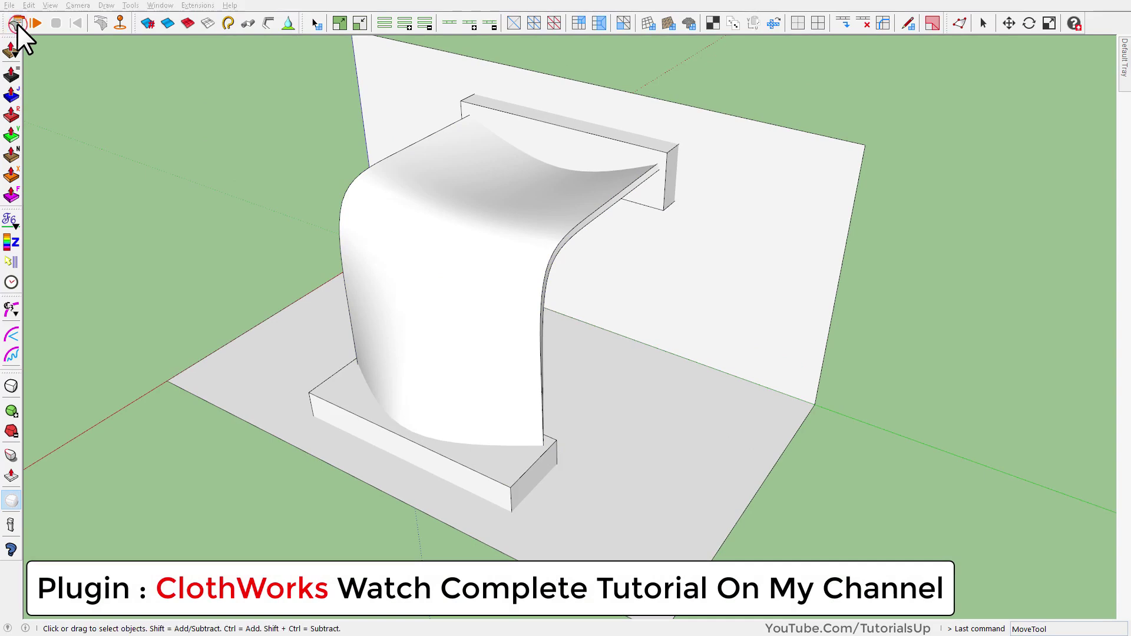
click(86, 122)
drag(100, 63, 89, 52)
click(475, 260)
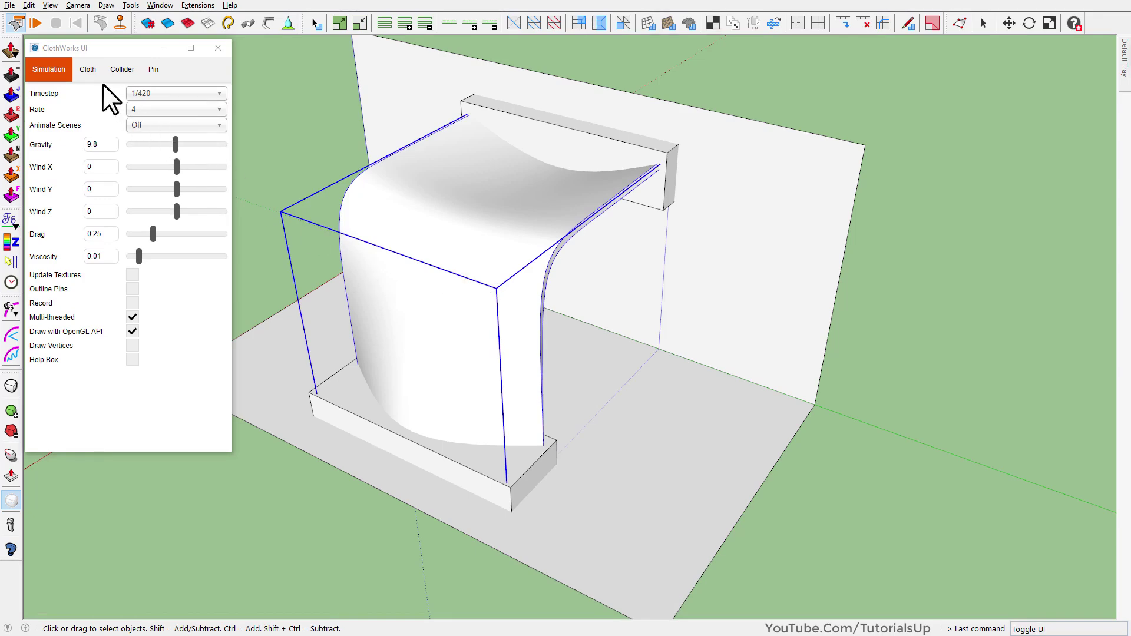
right_click(476, 253)
mouse_move(304, 463)
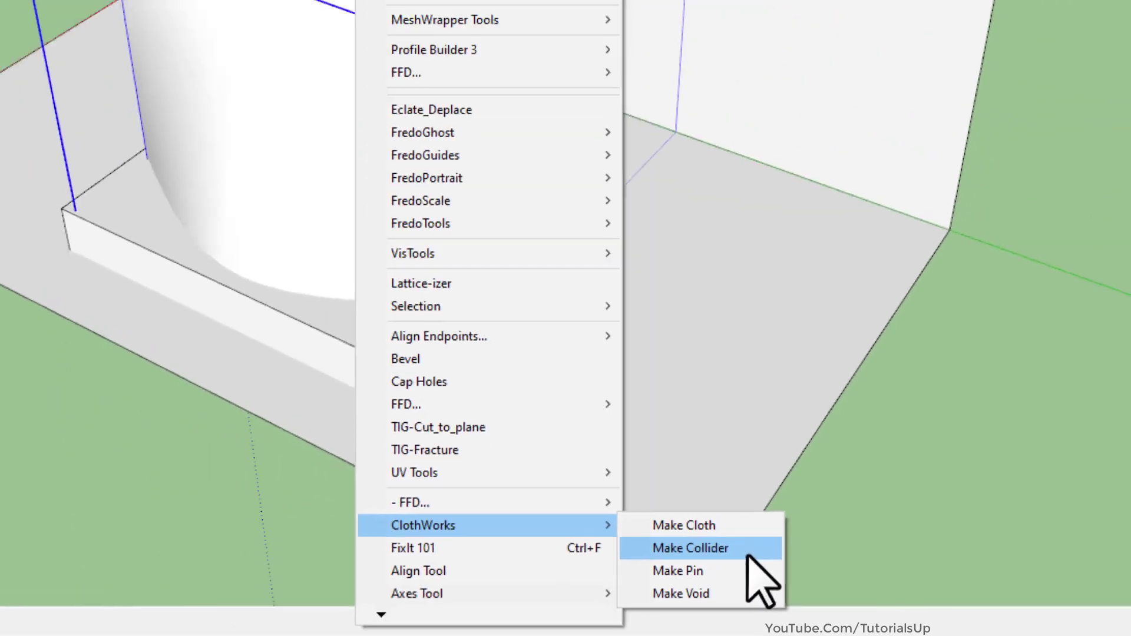
click(700, 589)
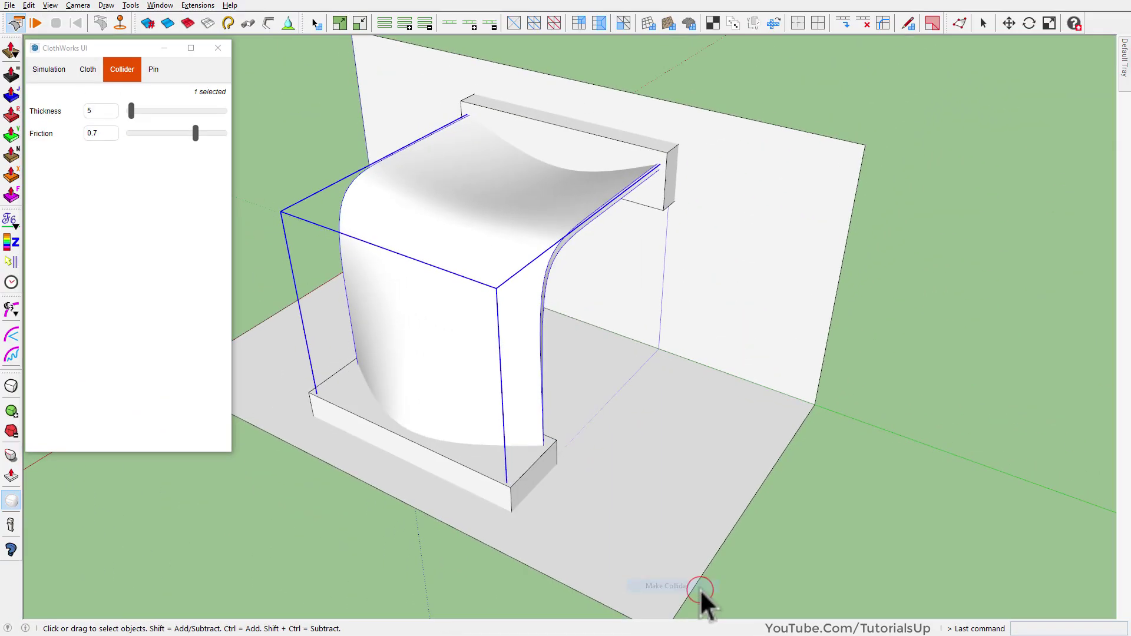
click(523, 489)
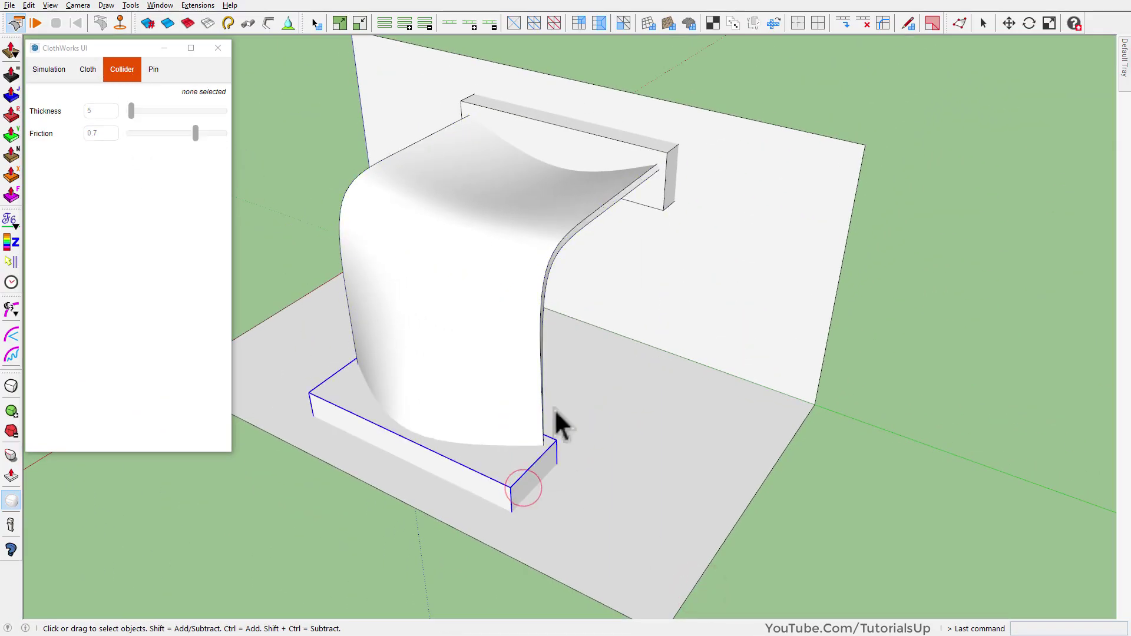
Make both blocks ClothWorks pins.
right_click(617, 152)
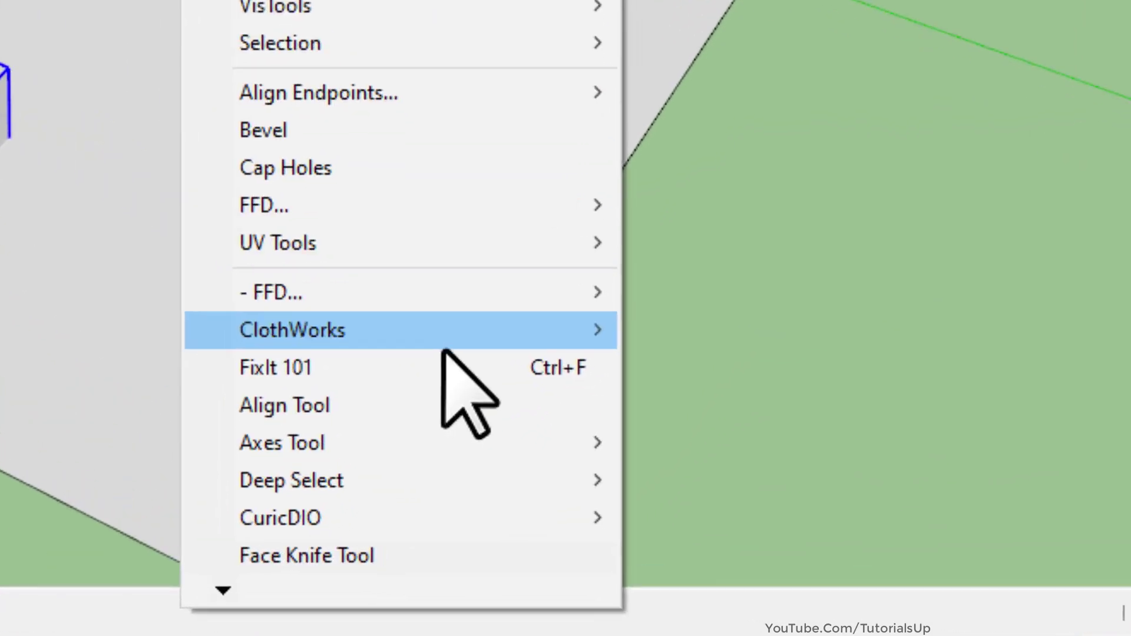
mouse_move(260, 312)
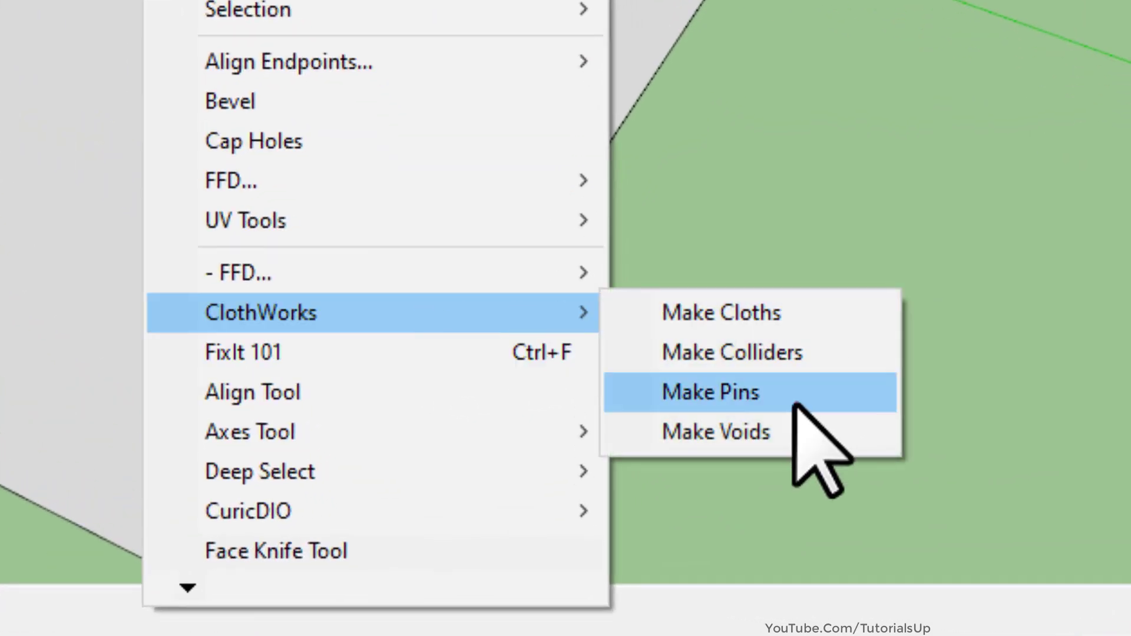
click(796, 406)
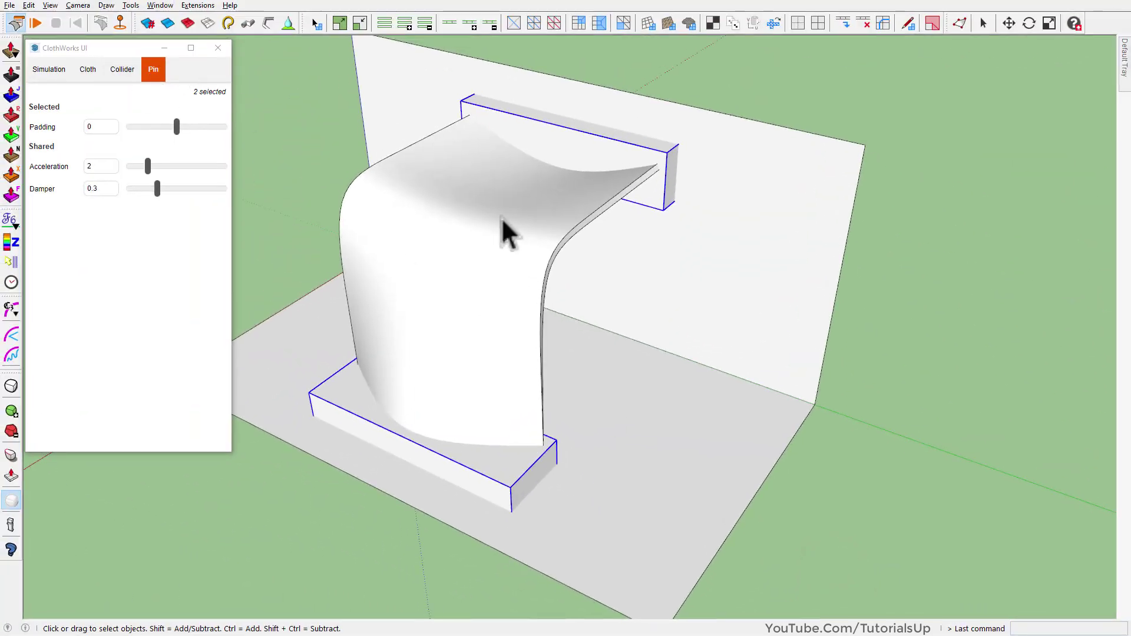
click(956, 476)
Select the string edges on the plane and bring up their context menu.
scroll(652, 172, up, 5)
mouse_move(626, 182)
middle_down()
mouse_move(695, 234)
mouse_move(792, 115)
middle_up()
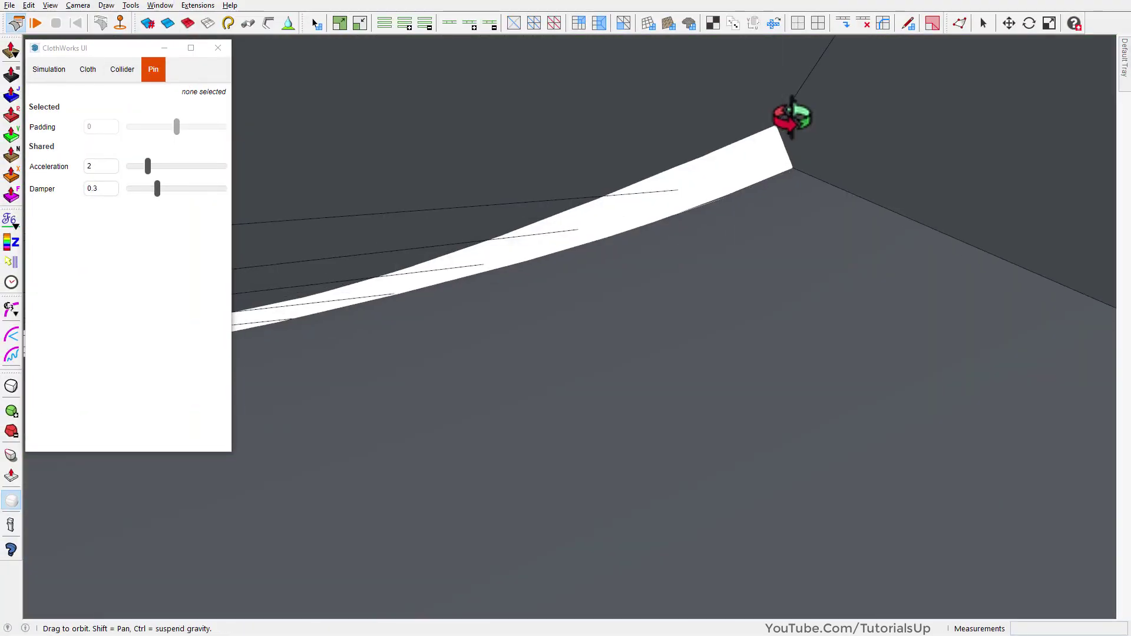
click(659, 192)
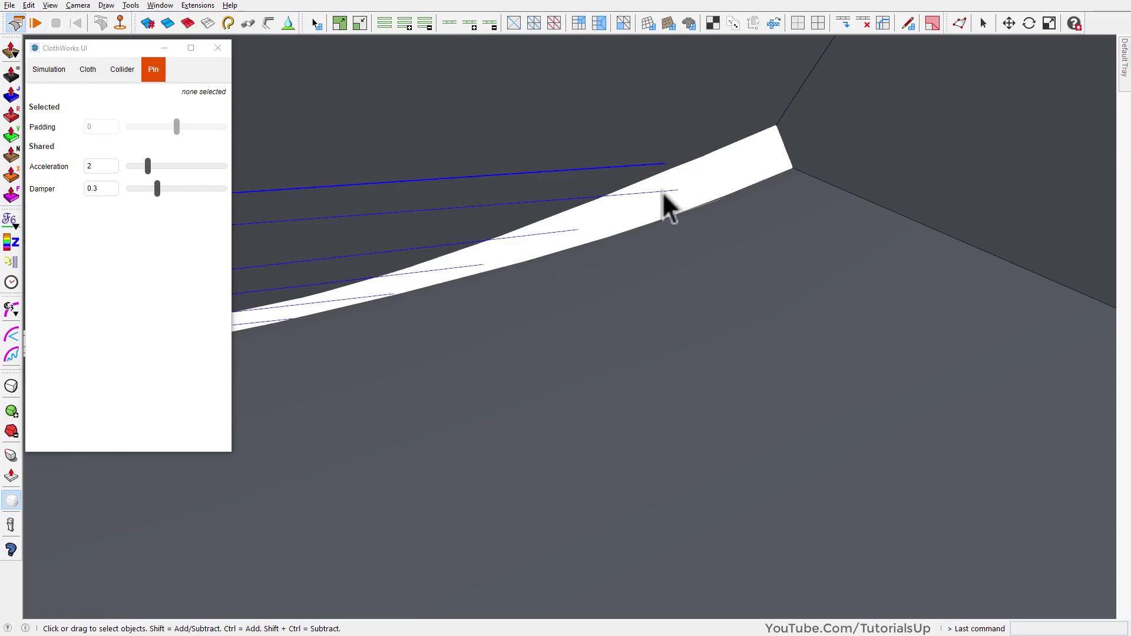
right_click(662, 192)
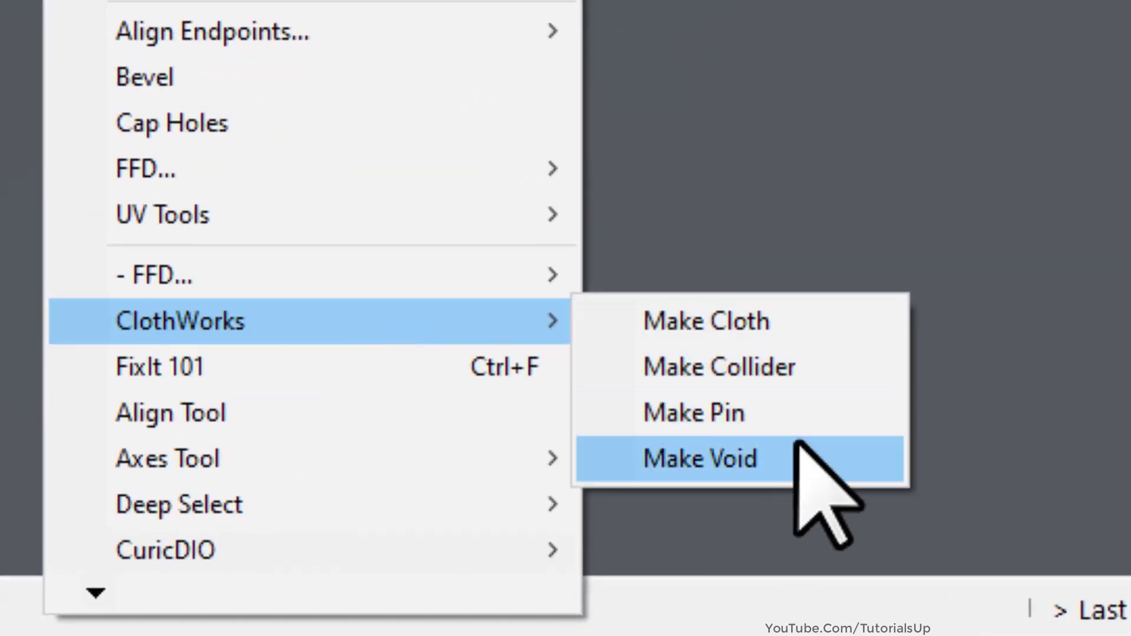
mouse_move(180, 320)
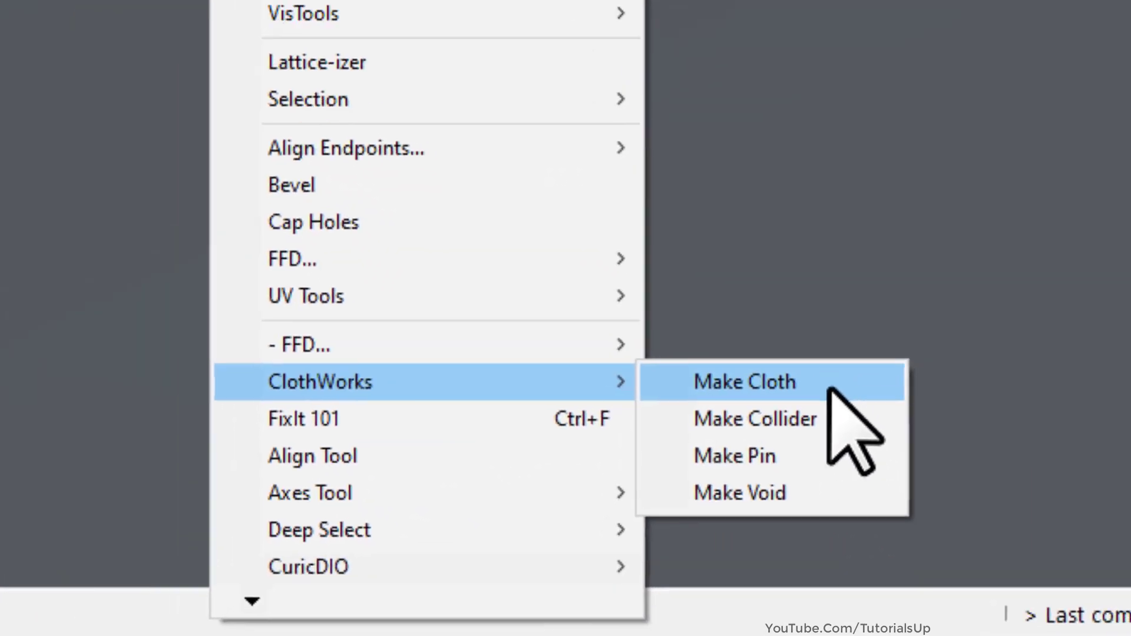
Turn the selected string edges into ClothWorks cloth.
click(811, 330)
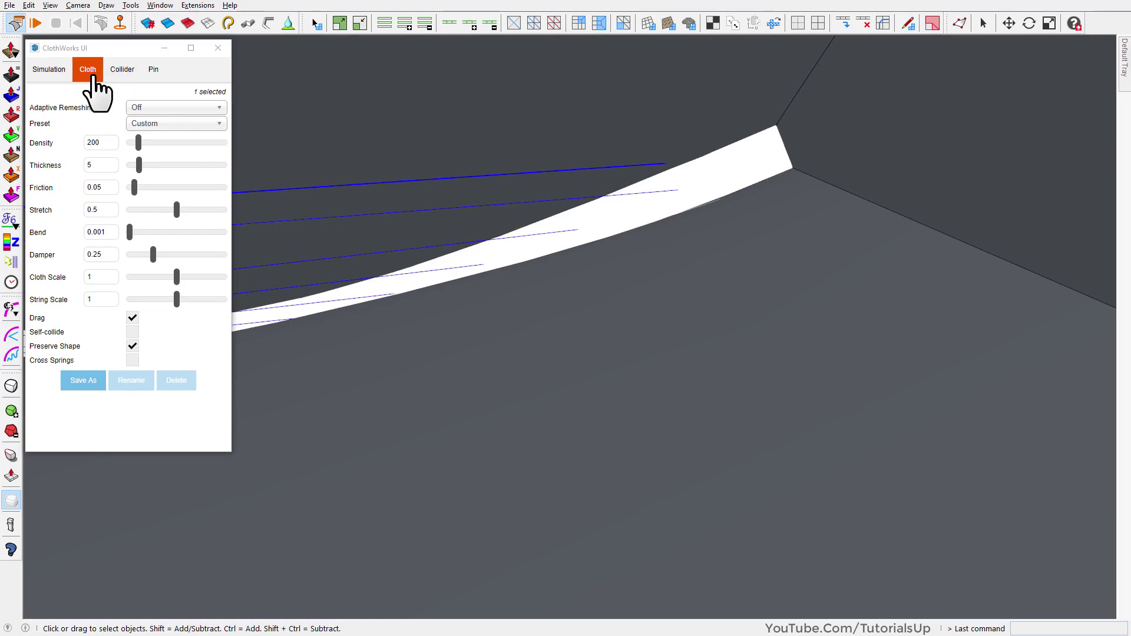
middle_drag(778, 371, 638, 189)
scroll(645, 296, down, 5)
scroll(529, 287, down, 5)
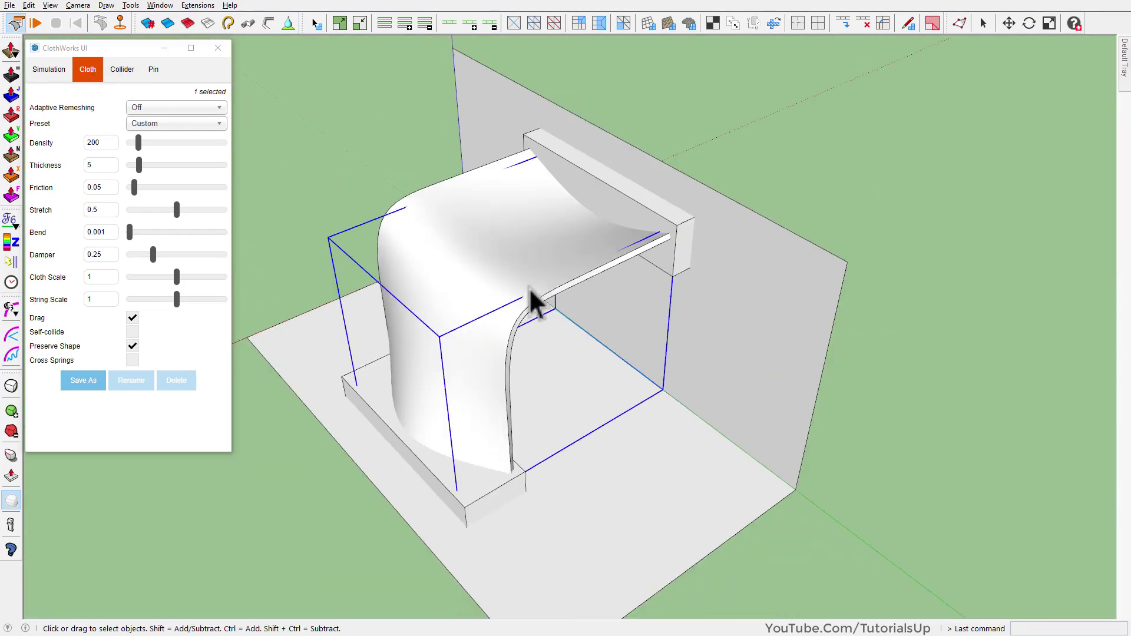
scroll(774, 299, down, 3)
Deselect, switch to X-ray view, and start the cloth simulation.
click(873, 462)
key(x)
scroll(667, 460, up, 1)
scroll(475, 302, up, 3)
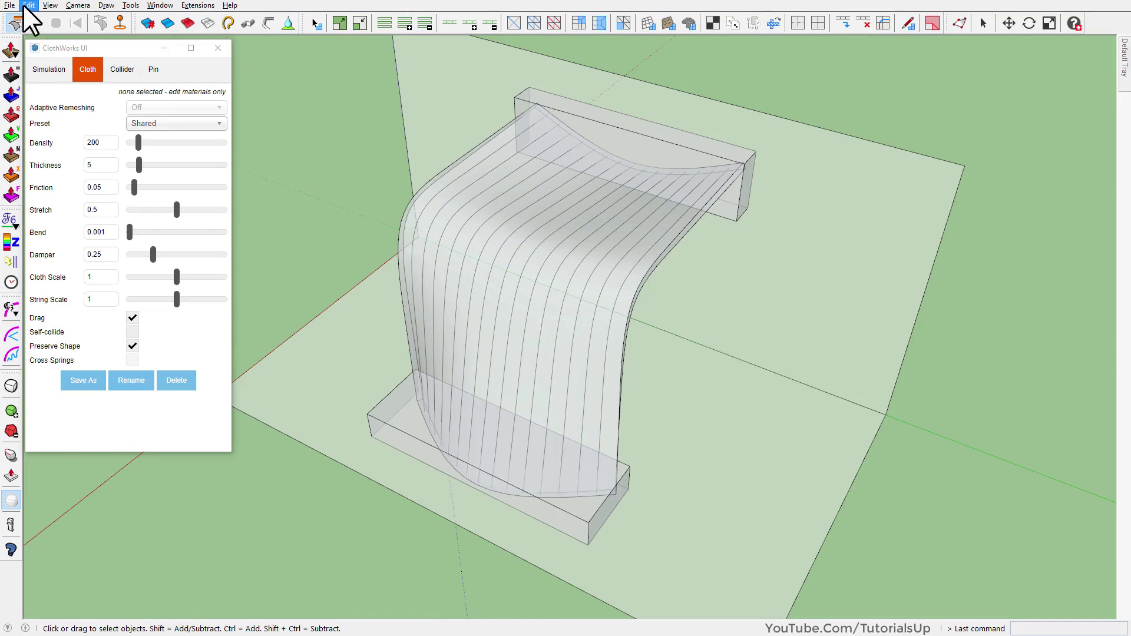
click(34, 21)
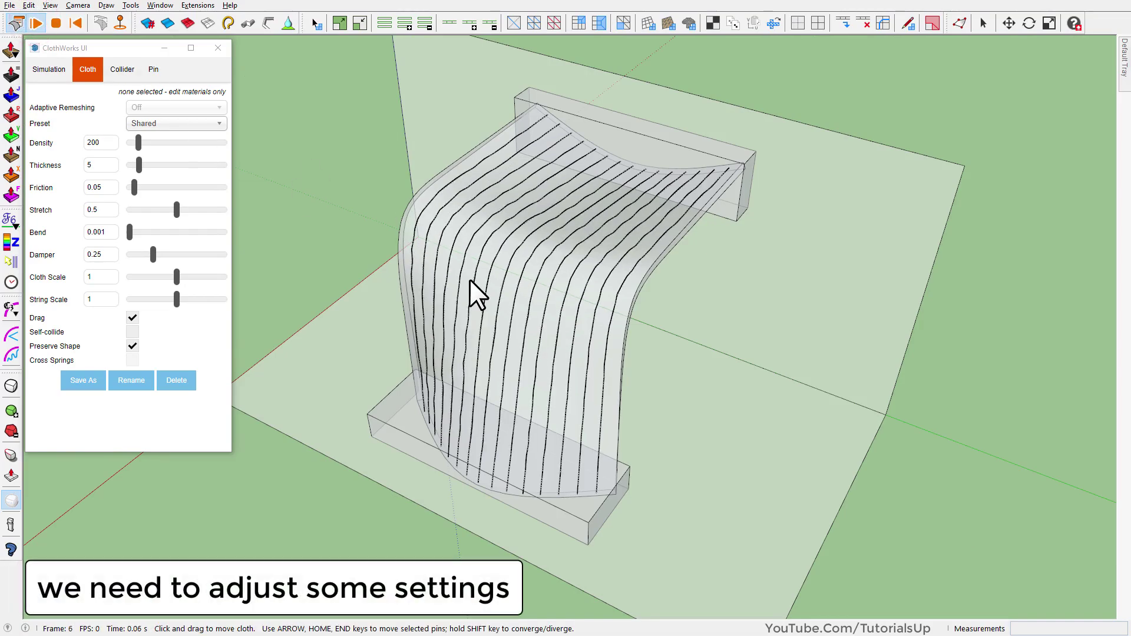
Reset the simulation and set the collider's thickness to 1 and friction to 0.
click(78, 24)
click(411, 204)
key(x)
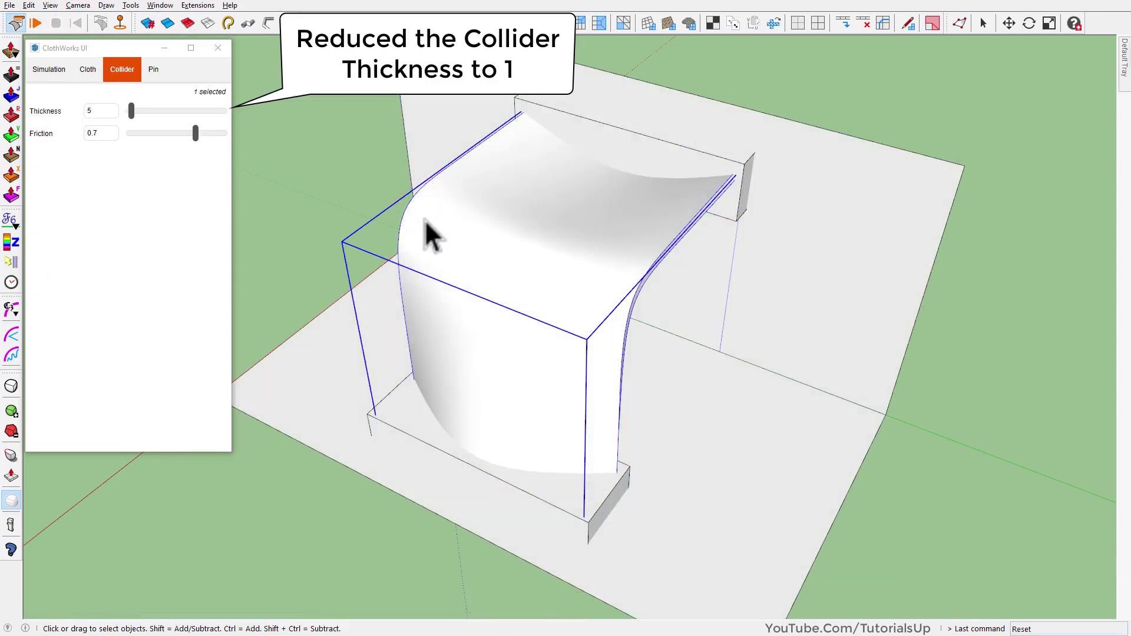
key(x)
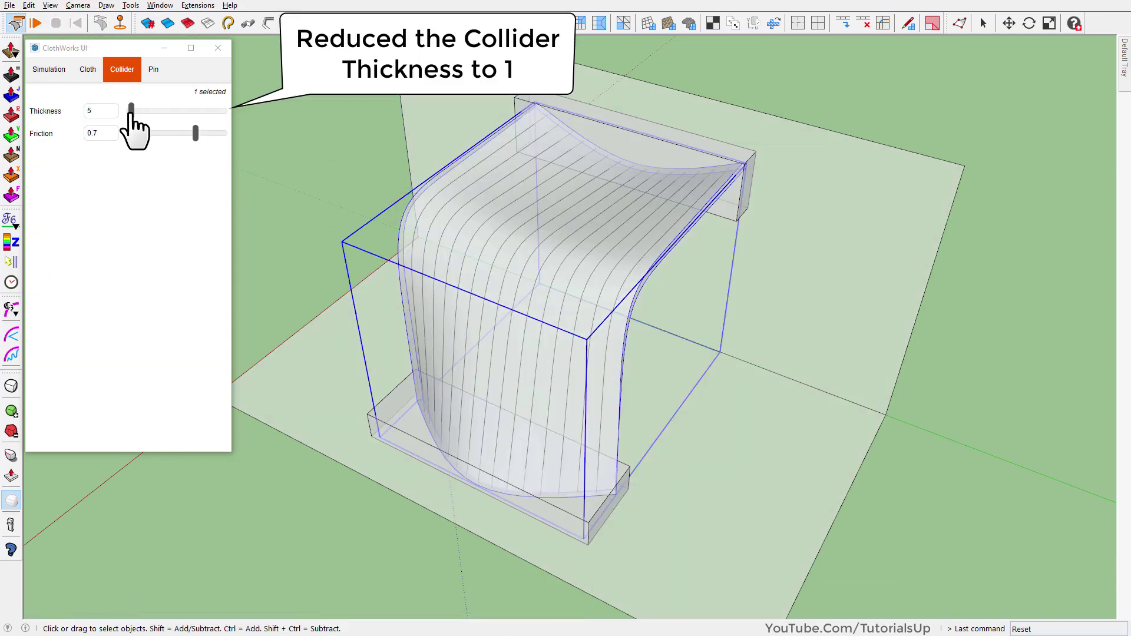
drag(131, 111, 129, 111)
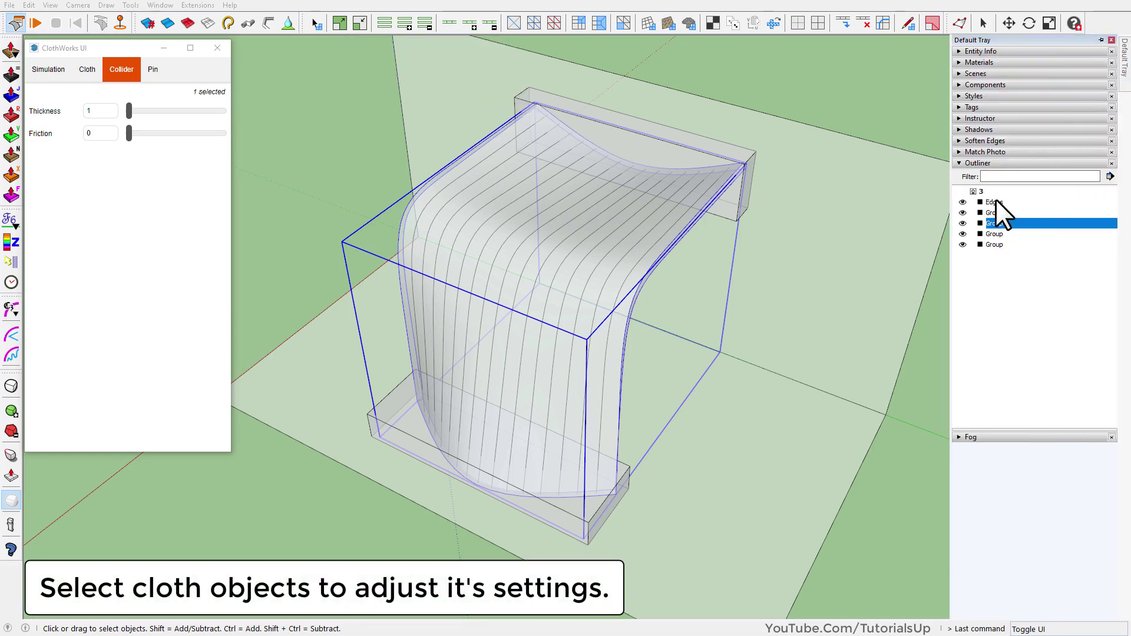
Give the cloth Refine 1 remeshing, thickness 6, friction 0, bend 0.35 and self-collide.
click(996, 200)
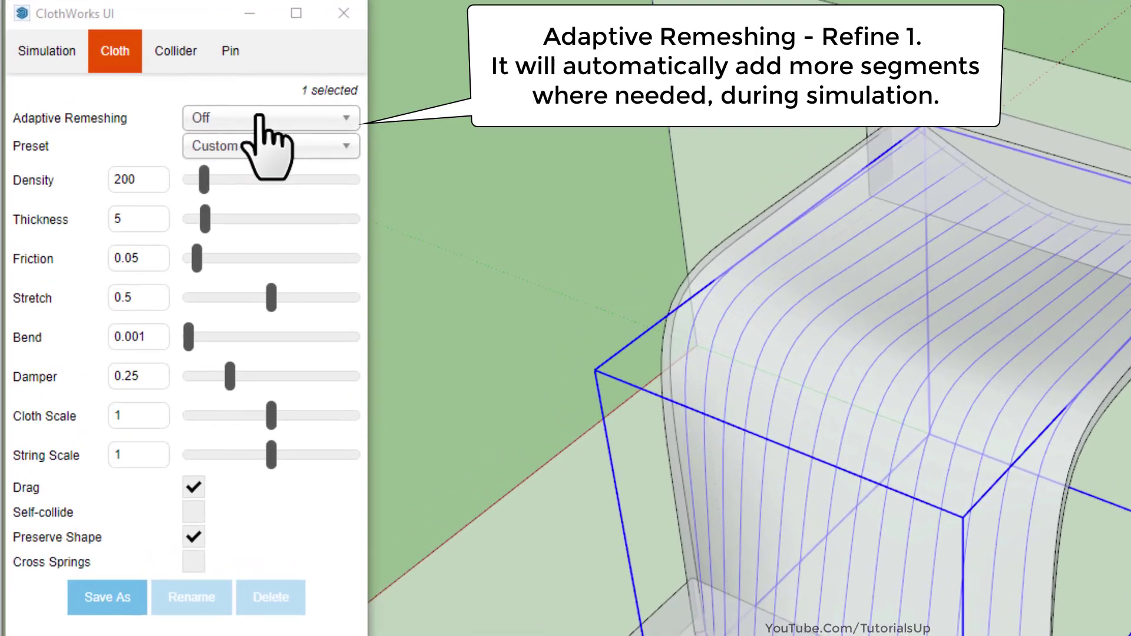
click(216, 113)
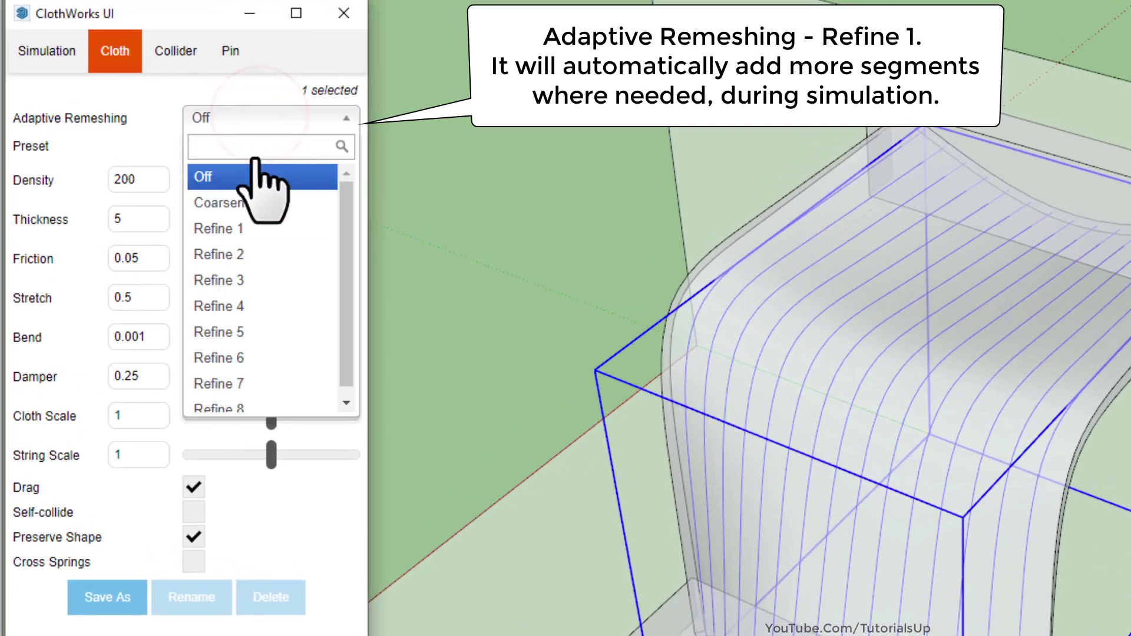
click(248, 228)
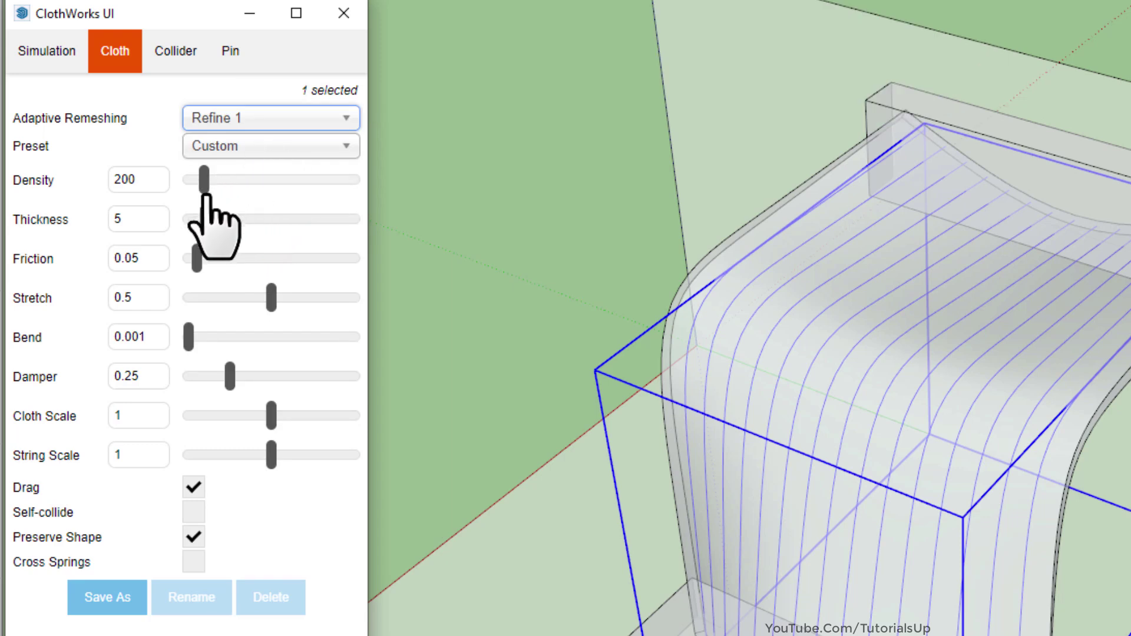
drag(205, 217, 194, 219)
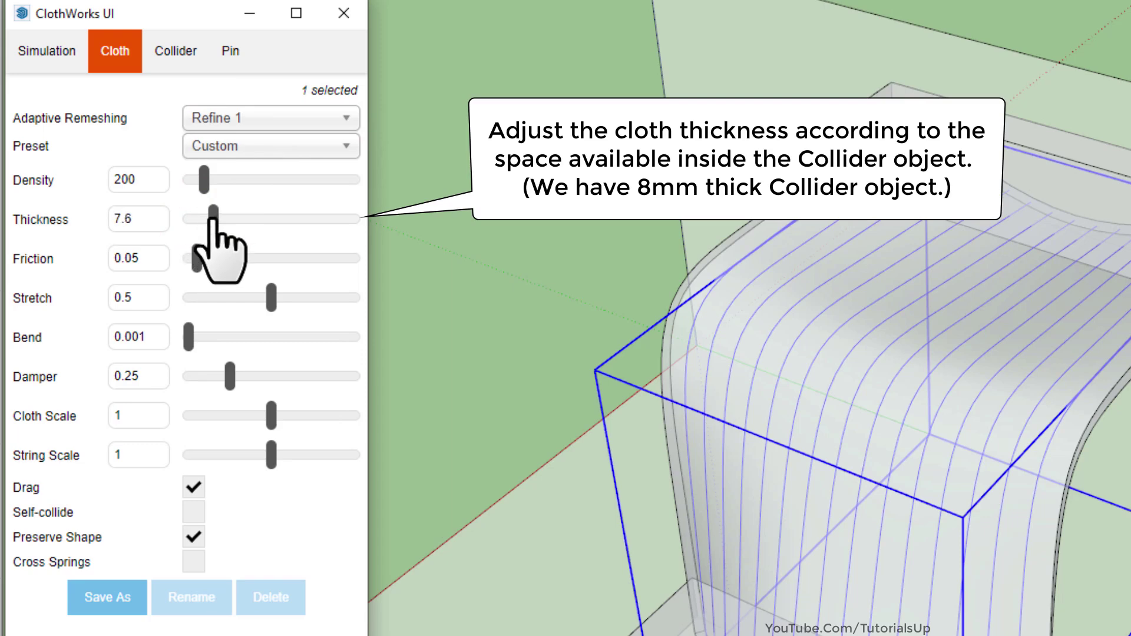
double_click(144, 221)
text(6)
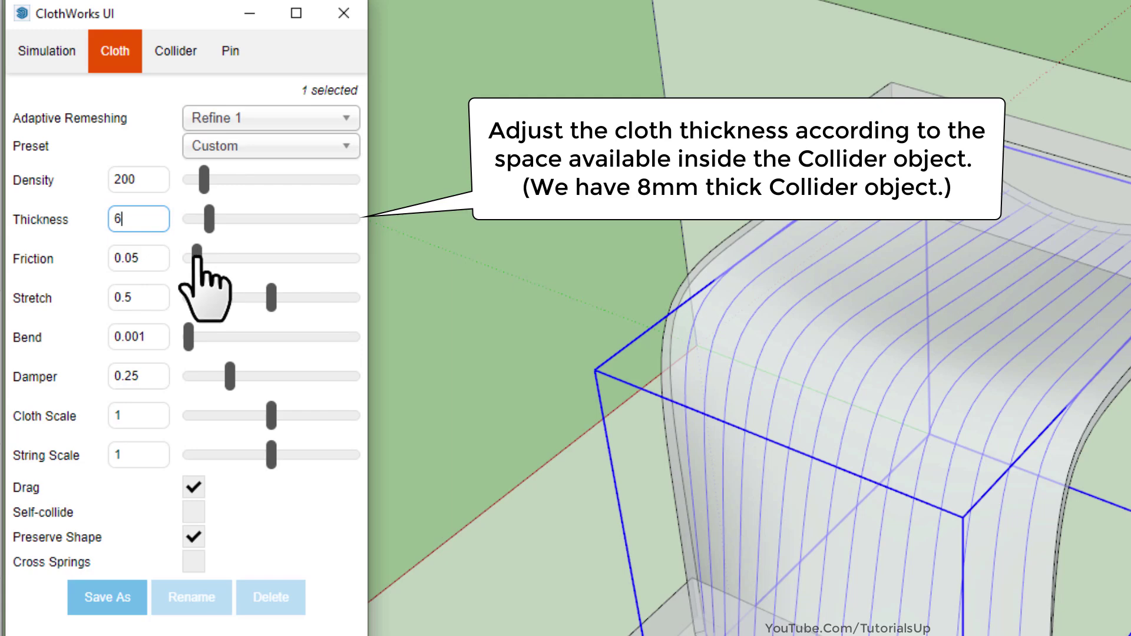
drag(199, 259, 186, 259)
text(.35)
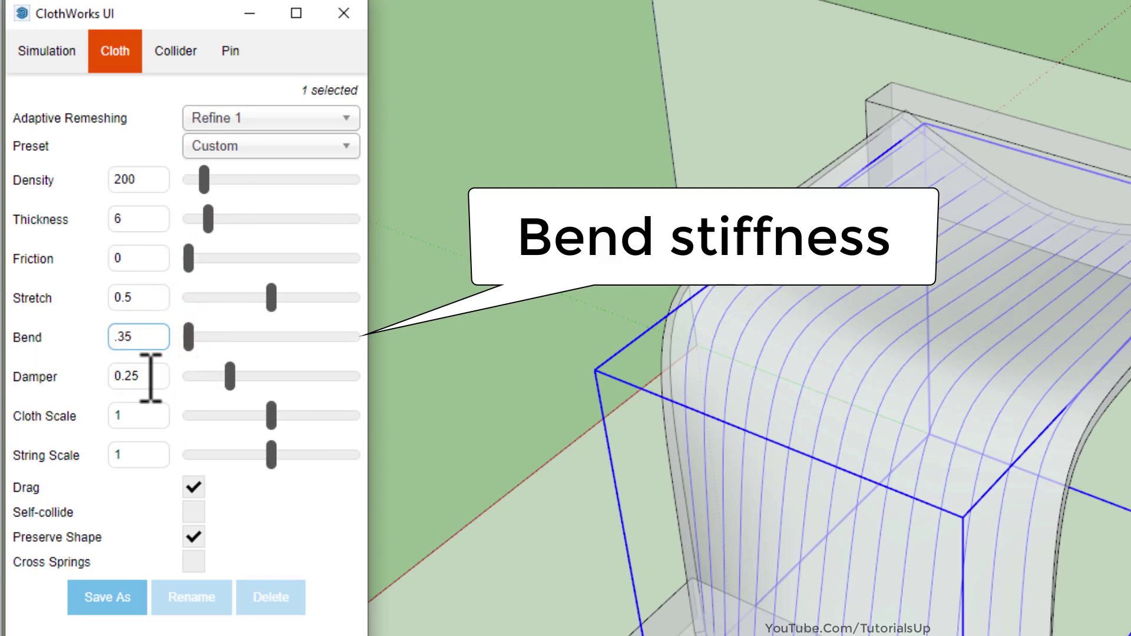
click(150, 376)
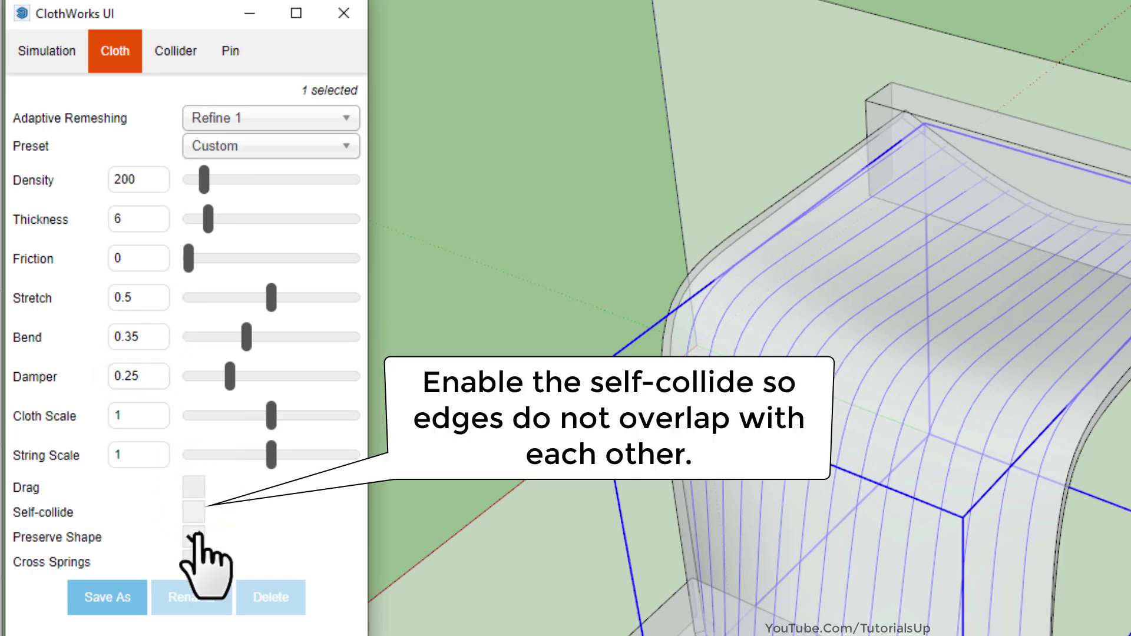
click(190, 512)
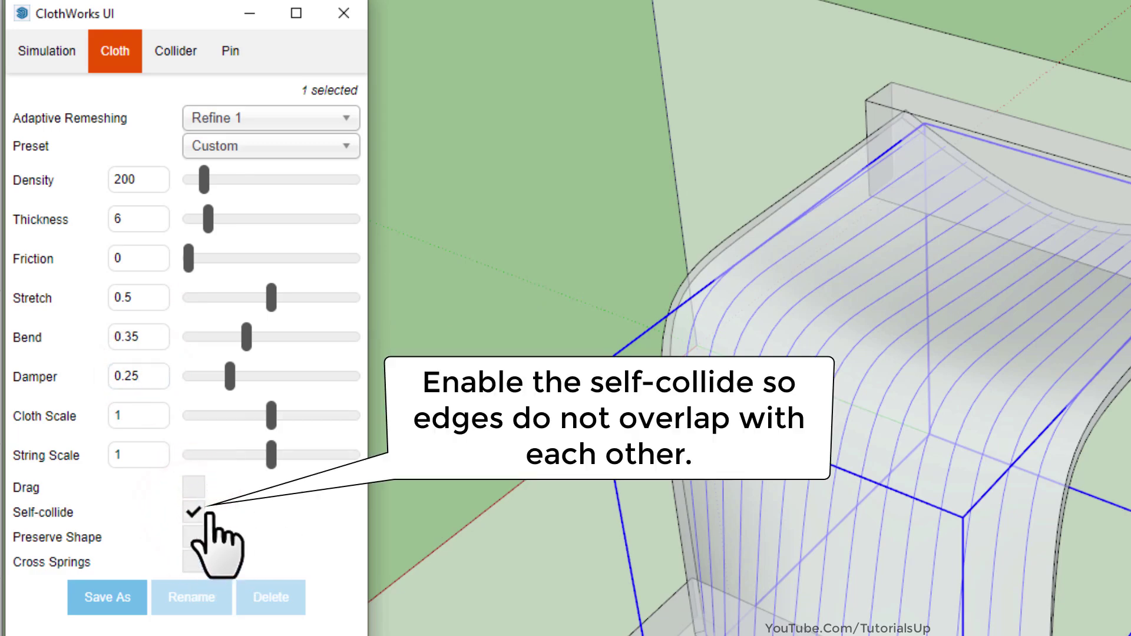
click(29, 57)
Set simulation gravity and viscosity to 0.
drag(271, 182, 153, 190)
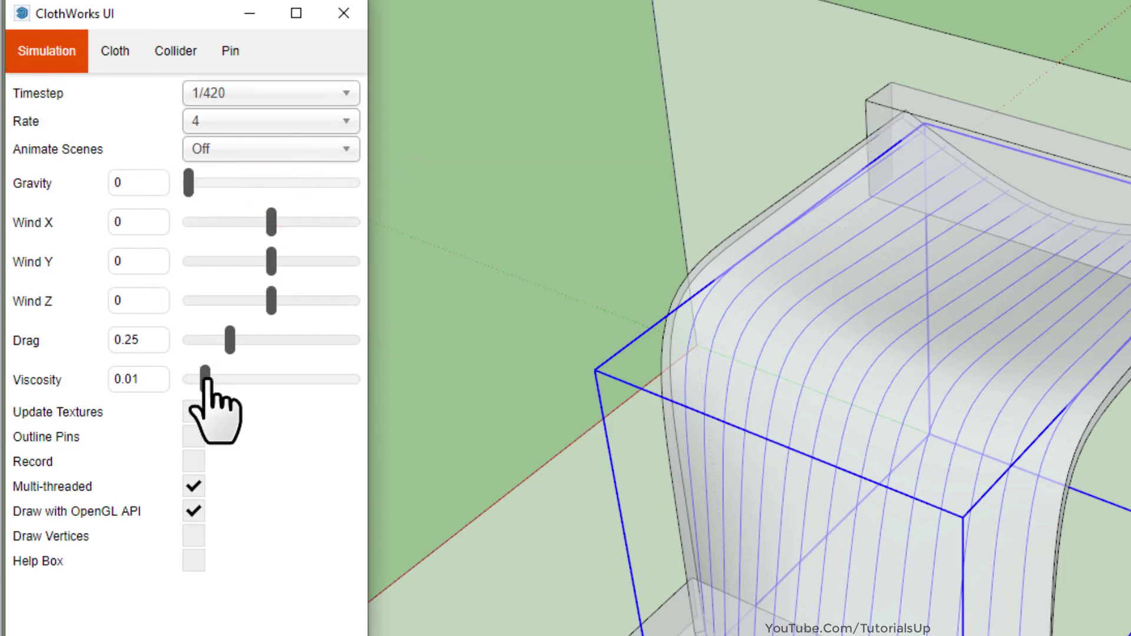
drag(206, 377, 171, 380)
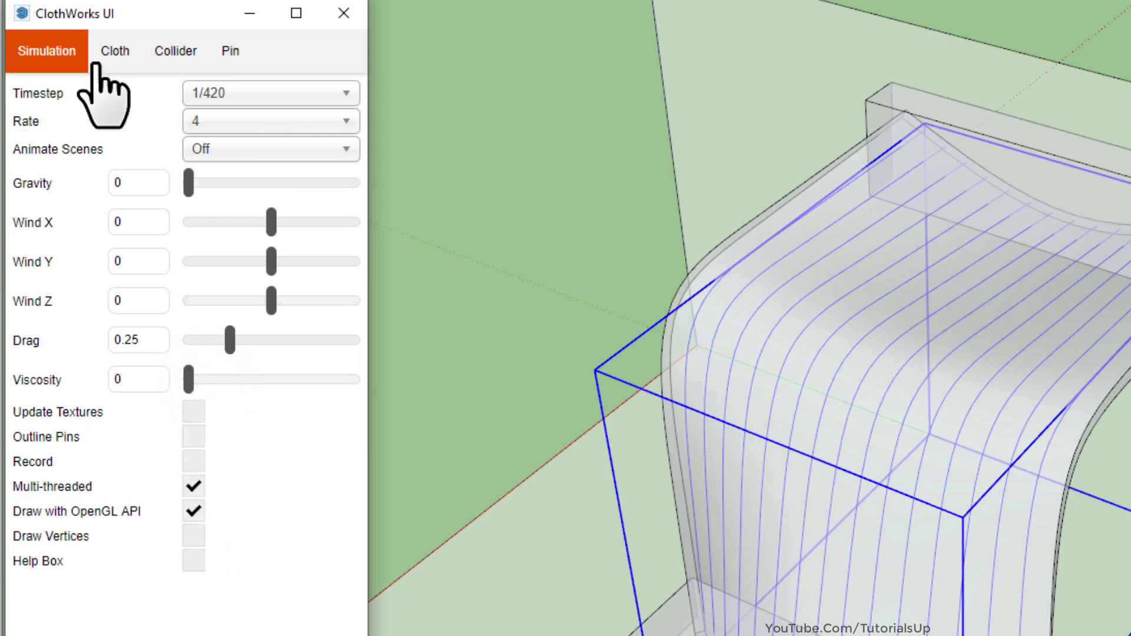
click(125, 59)
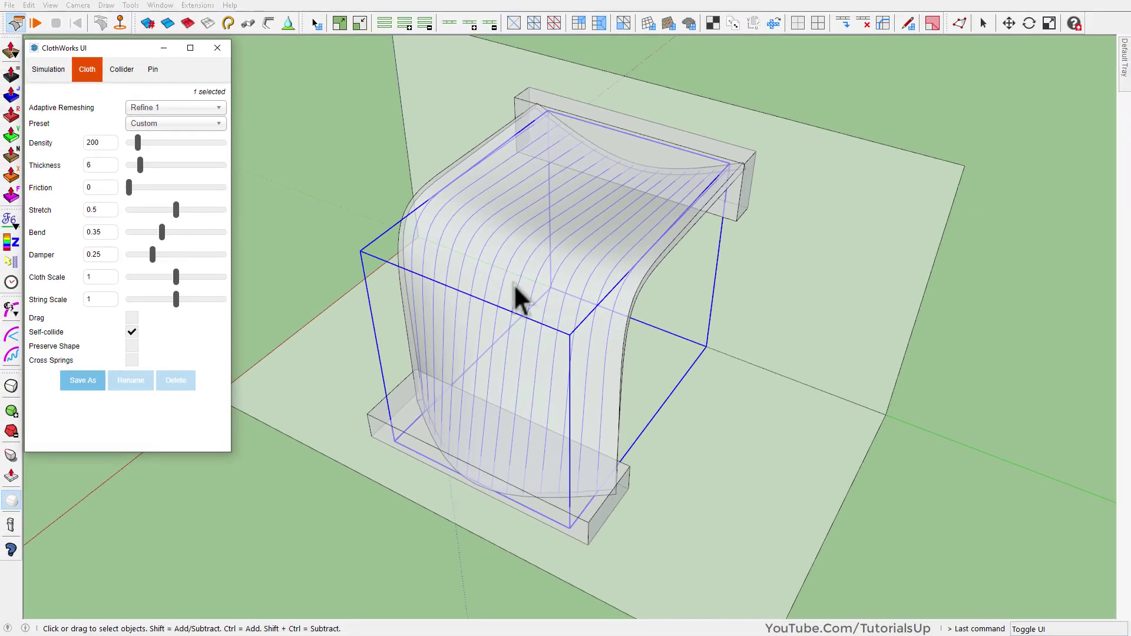
Orbit slightly and start the cloth simulation.
scroll(511, 281, up, 1)
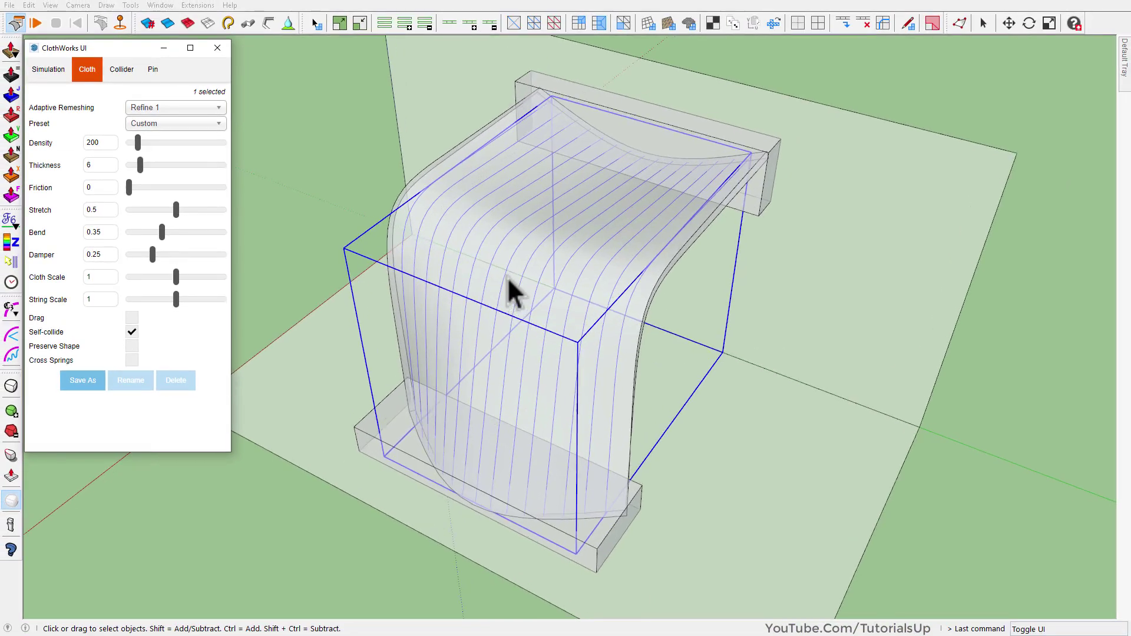
scroll(507, 277, up, 1)
scroll(507, 278, up, 1)
mouse_move(404, 285)
middle_down()
mouse_move(454, 277)
mouse_move(465, 242)
middle_up()
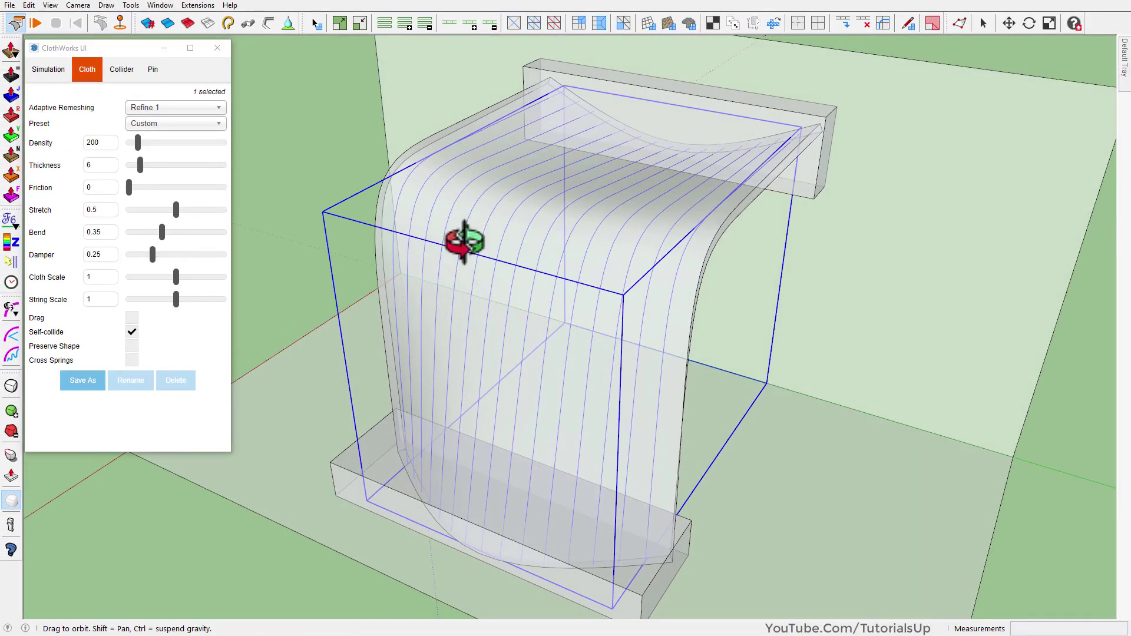
click(33, 20)
click(33, 20)
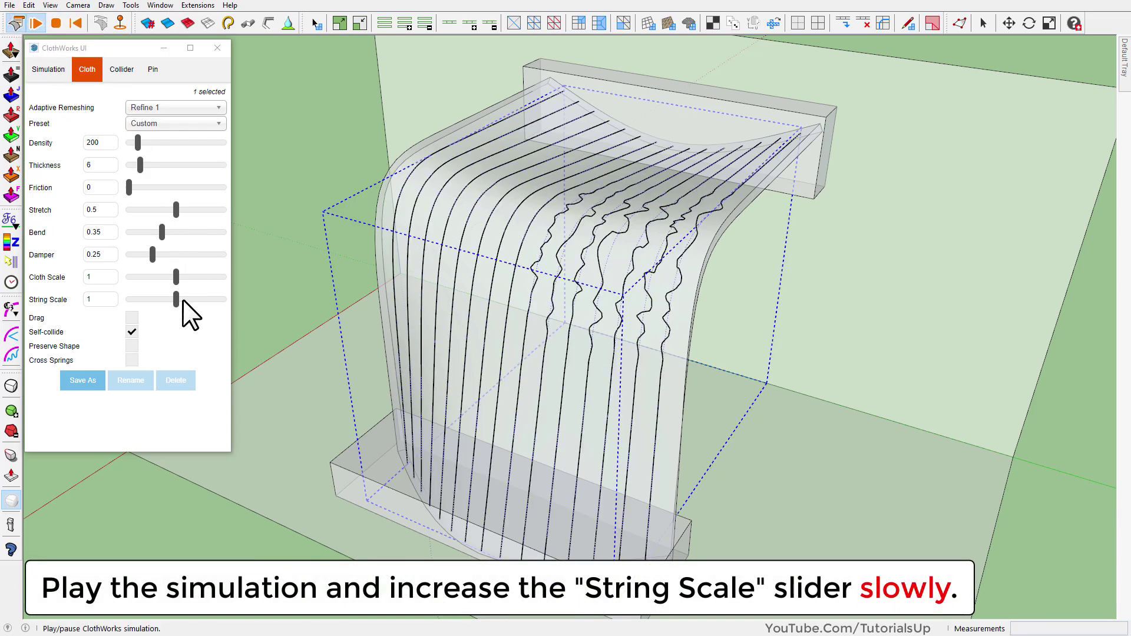
Gradually raise String Scale from 1 to 2 while the simulation runs.
drag(175, 299, 216, 299)
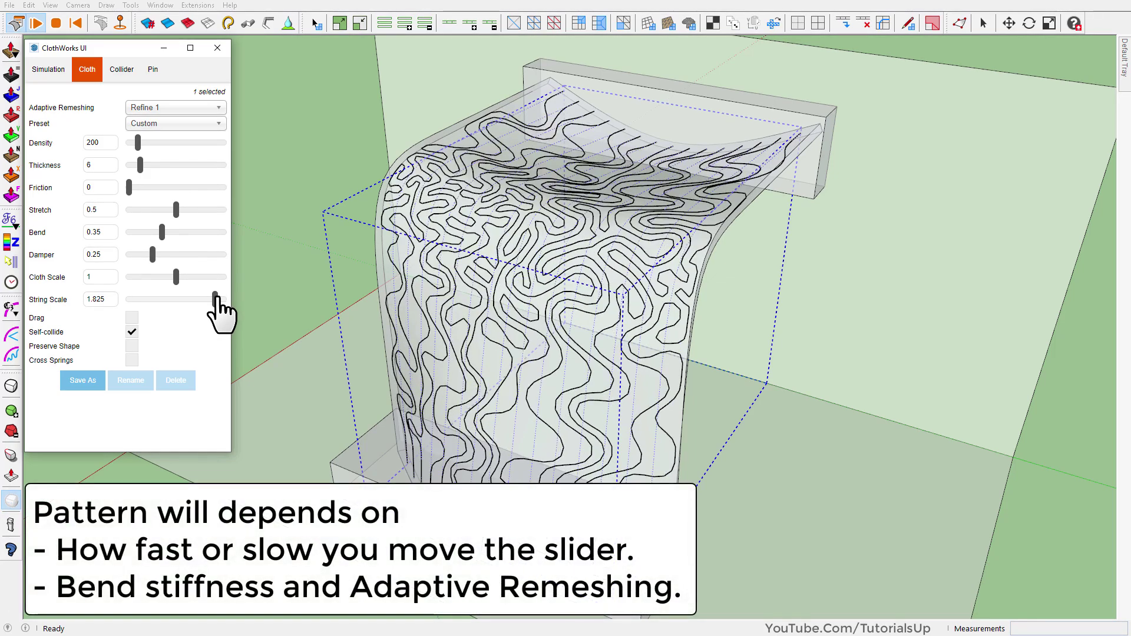
drag(215, 300, 219, 299)
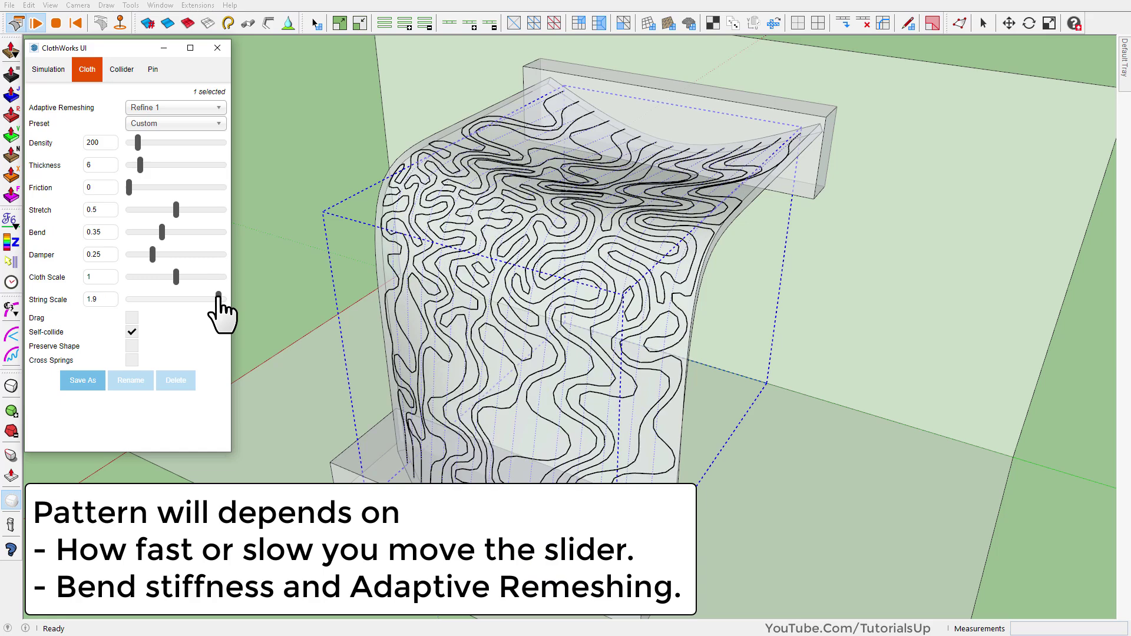
drag(218, 300, 222, 299)
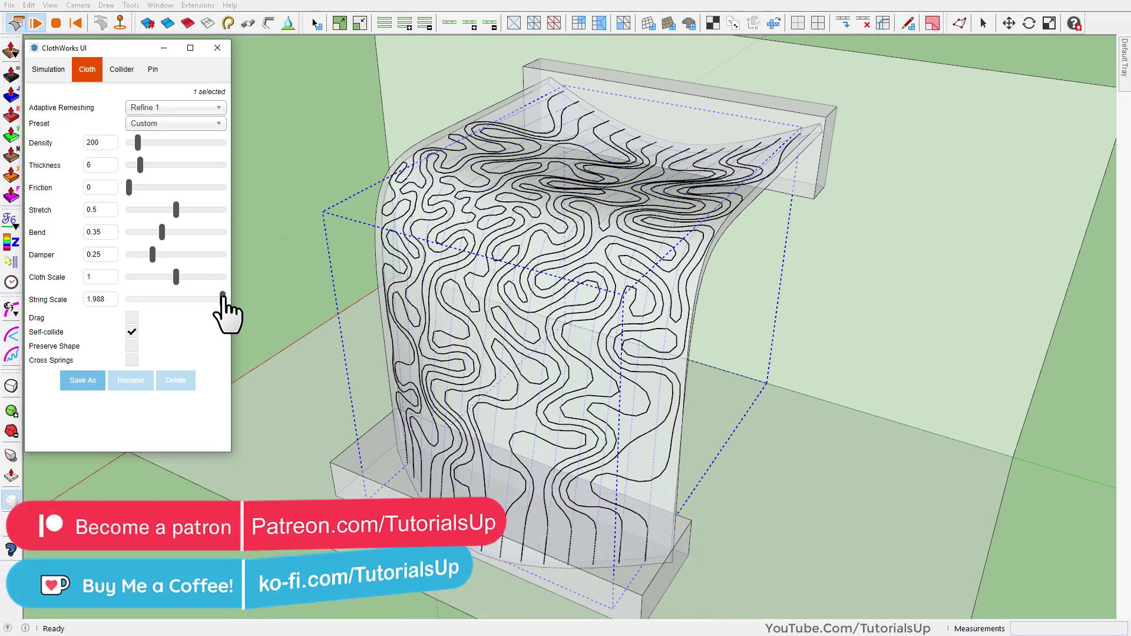
drag(233, 298, 234, 299)
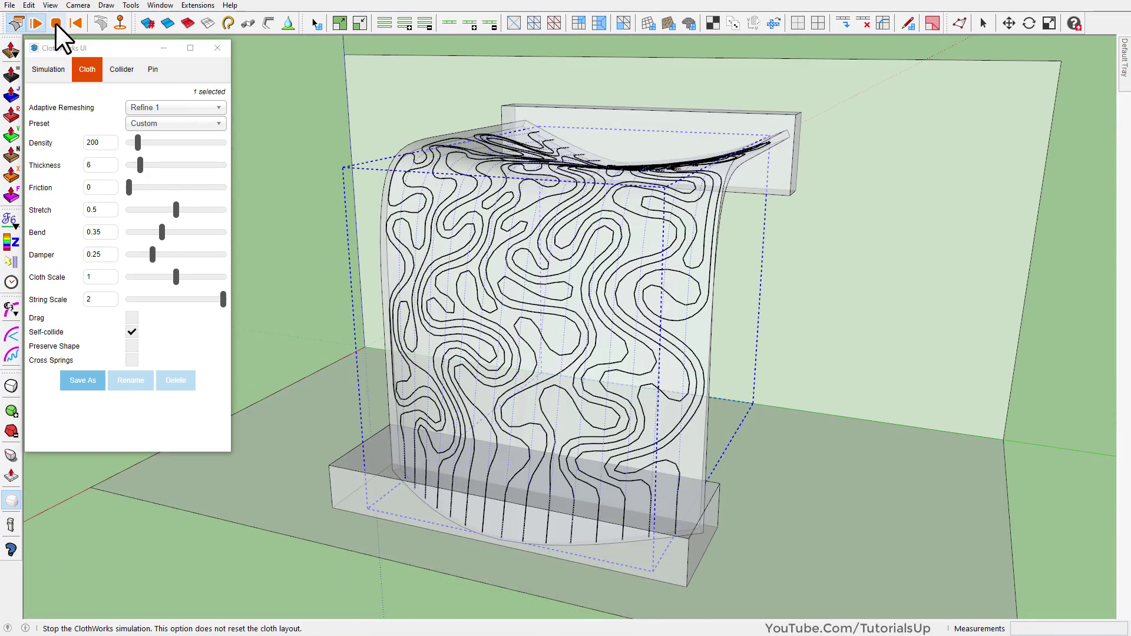
Stop the simulation and orbit around the curled cloth.
click(56, 23)
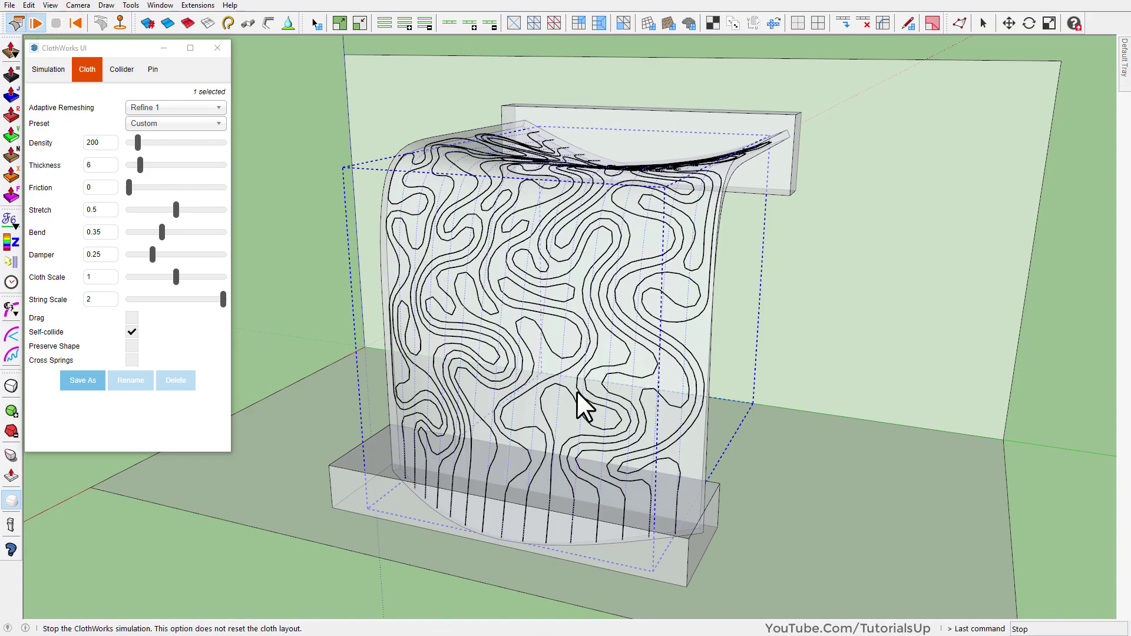
mouse_move(569, 187)
middle_down()
mouse_move(485, 540)
mouse_move(576, 475)
mouse_move(757, 147)
middle_up()
drag(490, 127, 546, 308)
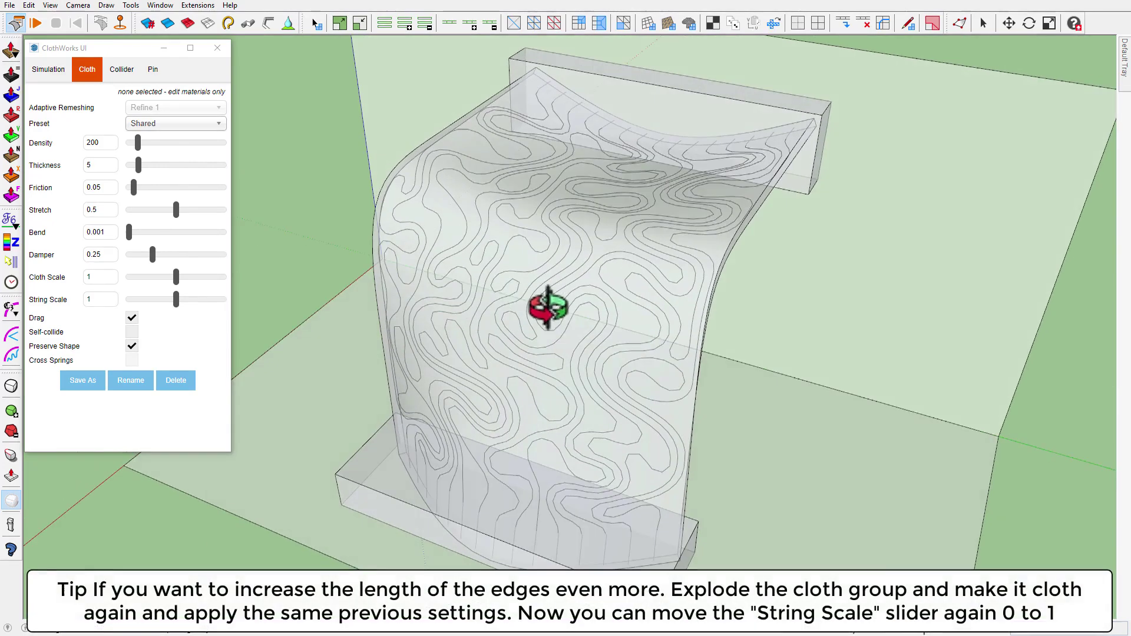
key(space)
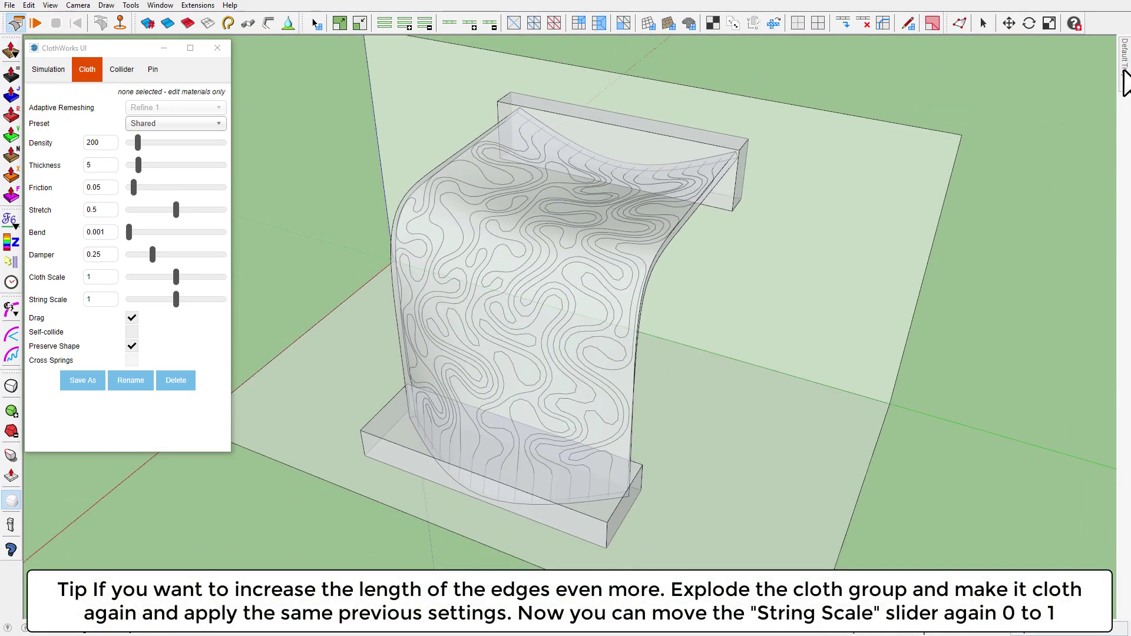
Copy the cloth group and drop it about 997 mm to the right.
click(995, 202)
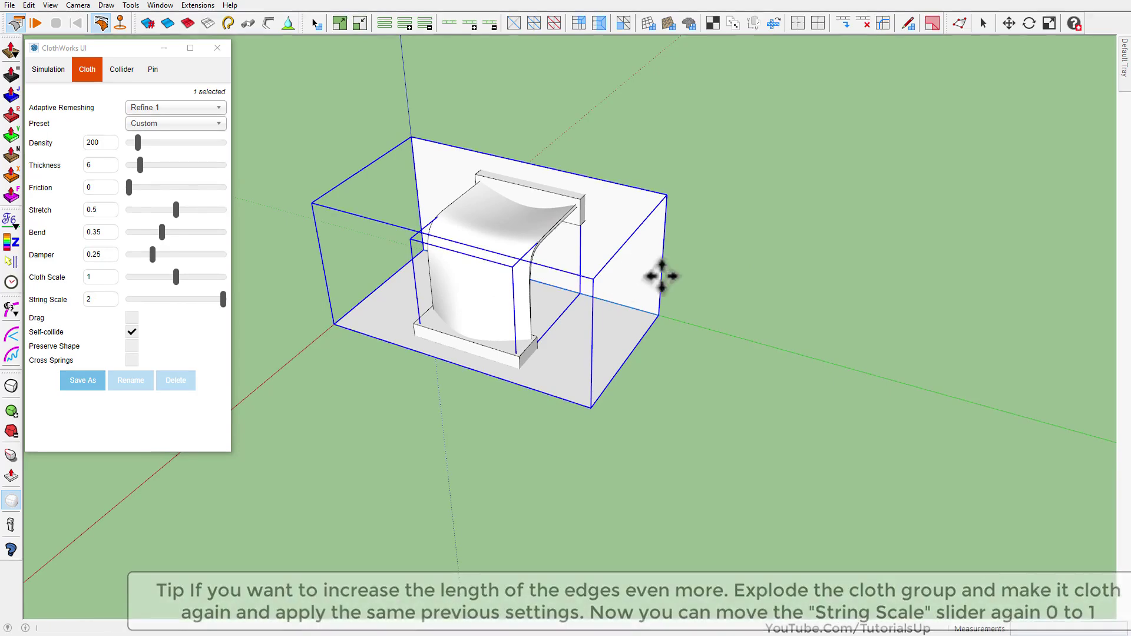
click(706, 246)
key(ctrl)
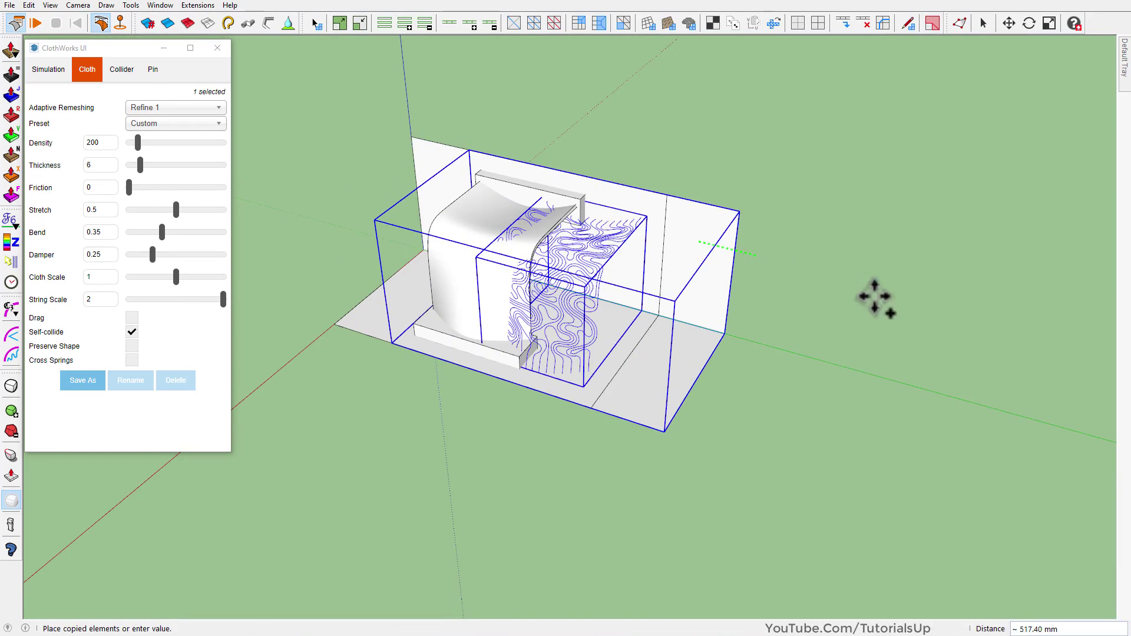
click(921, 328)
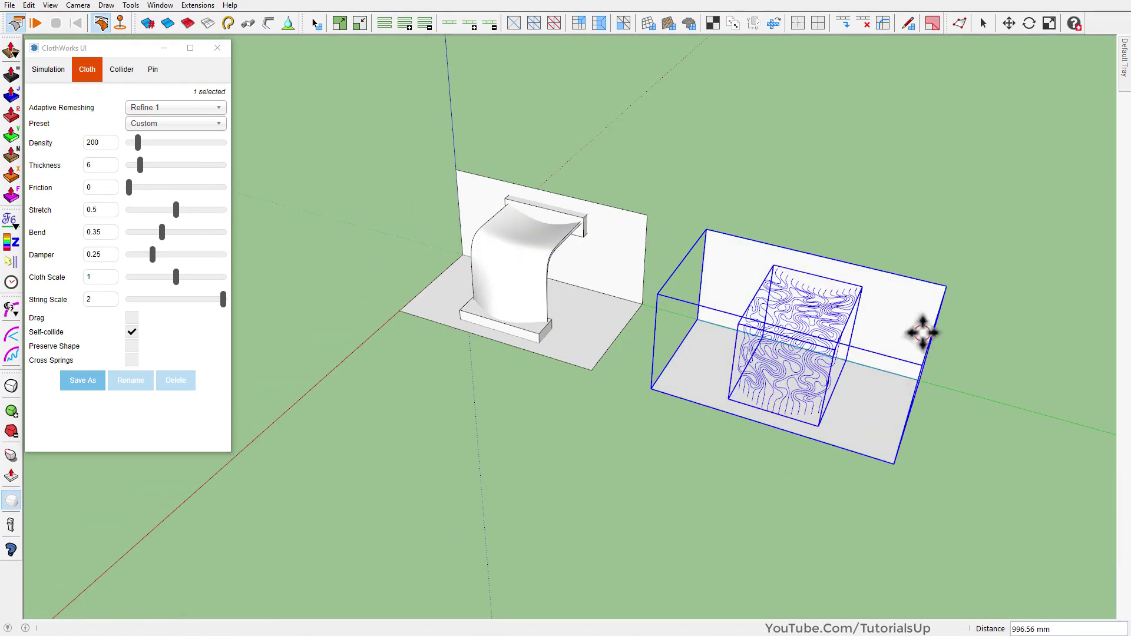
Clear the selection and orbit to an oblique view of the copied contour wall.
key(space)
click(1022, 380)
scroll(768, 294, up, 3)
mouse_move(767, 308)
middle_down()
mouse_move(649, 239)
mouse_move(757, 240)
middle_up()
scroll(607, 408, up, 1)
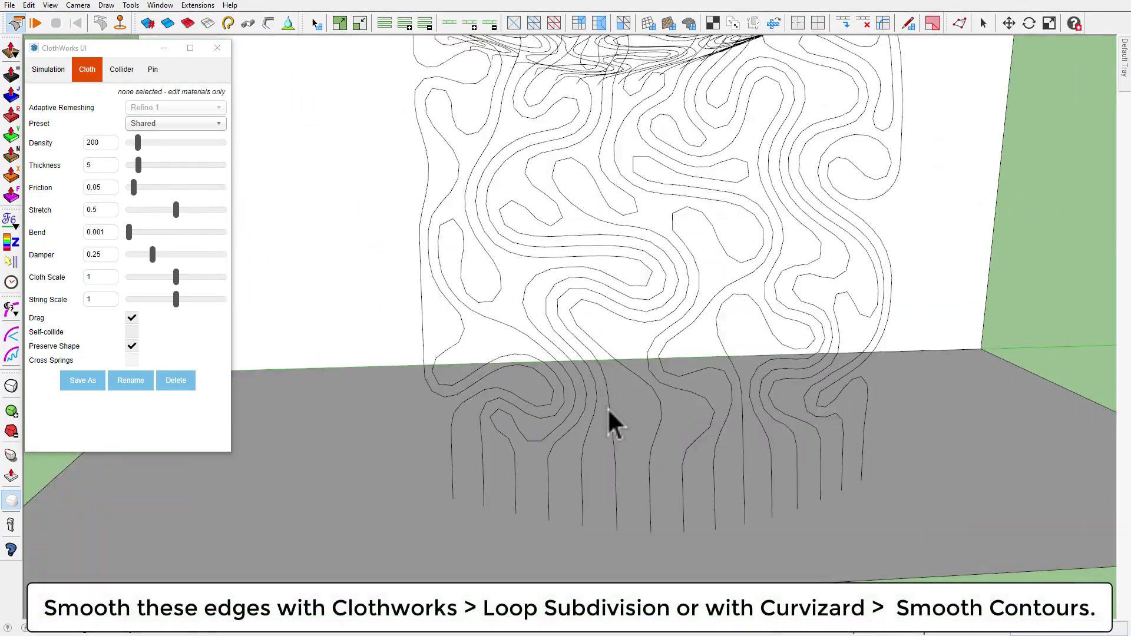
mouse_move(607, 407)
middle_down()
mouse_move(659, 290)
mouse_move(735, 348)
mouse_move(727, 460)
mouse_move(660, 291)
mouse_move(646, 475)
mouse_move(677, 430)
middle_up()
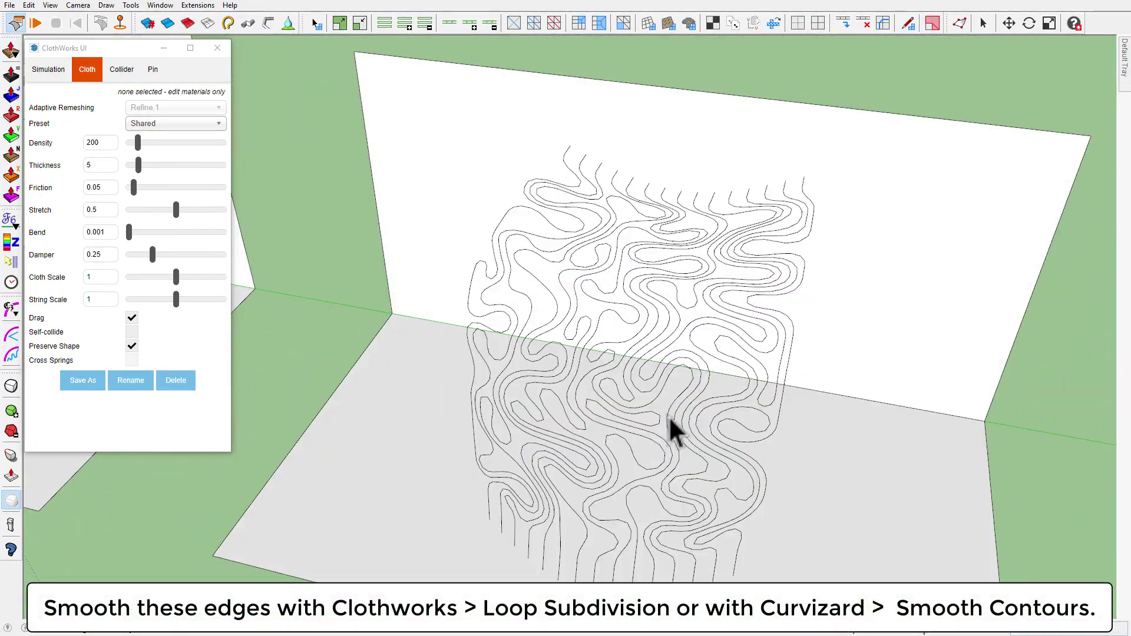
scroll(609, 271, up, 2)
scroll(570, 275, up, 2)
scroll(670, 176, down, 3)
mouse_move(670, 176)
middle_down()
mouse_move(651, 308)
mouse_move(599, 310)
mouse_move(625, 355)
mouse_move(504, 224)
mouse_move(696, 402)
mouse_move(667, 482)
middle_up()
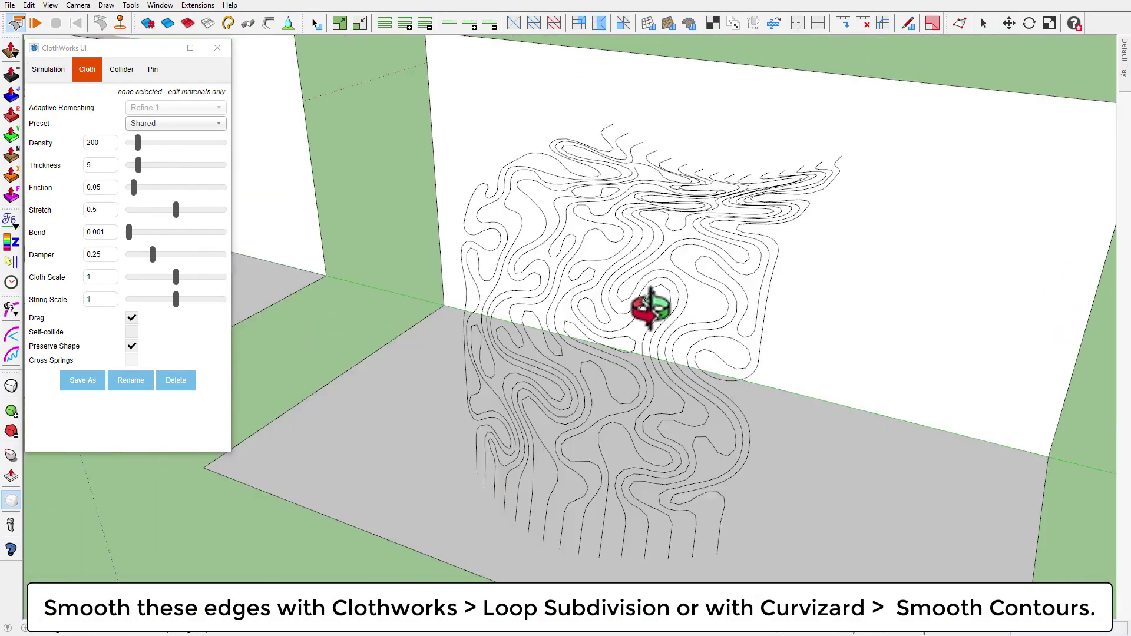
Open the copied contour group and select all its string curves.
double_click(589, 304)
click(580, 303)
key(ctrl+a)
scroll(667, 479, up, 2)
scroll(602, 374, up, 3)
mouse_move(576, 404)
middle_down()
mouse_move(512, 273)
mouse_move(486, 285)
middle_up()
scroll(486, 278, up, 2)
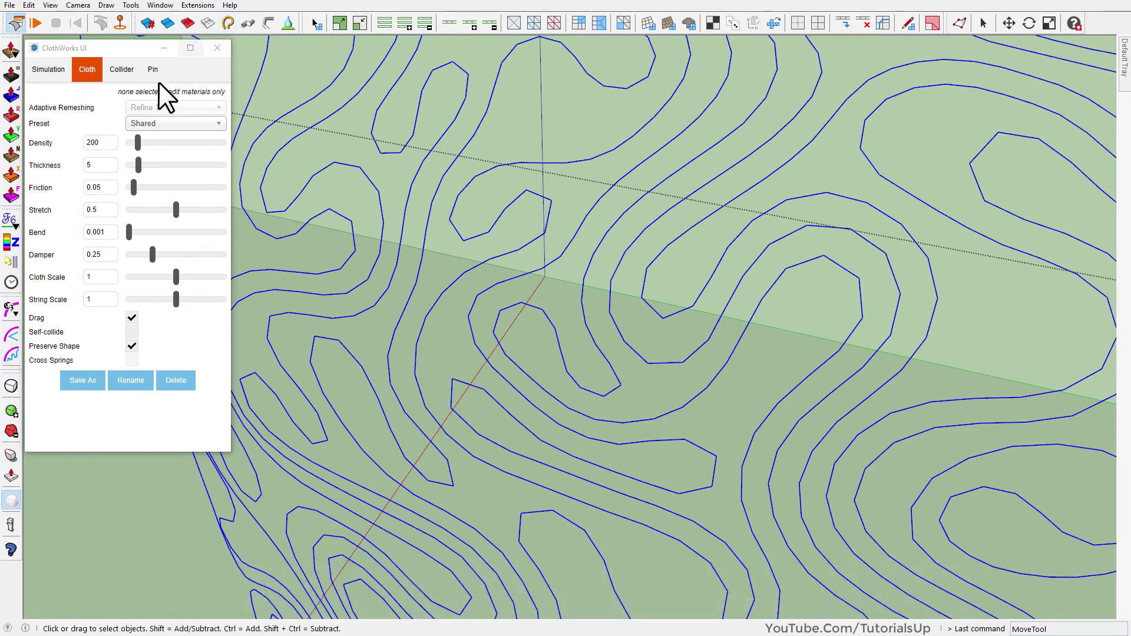
Close ClothWorks and smooth the selected strings with Curvizard Smooth Contours.
click(217, 50)
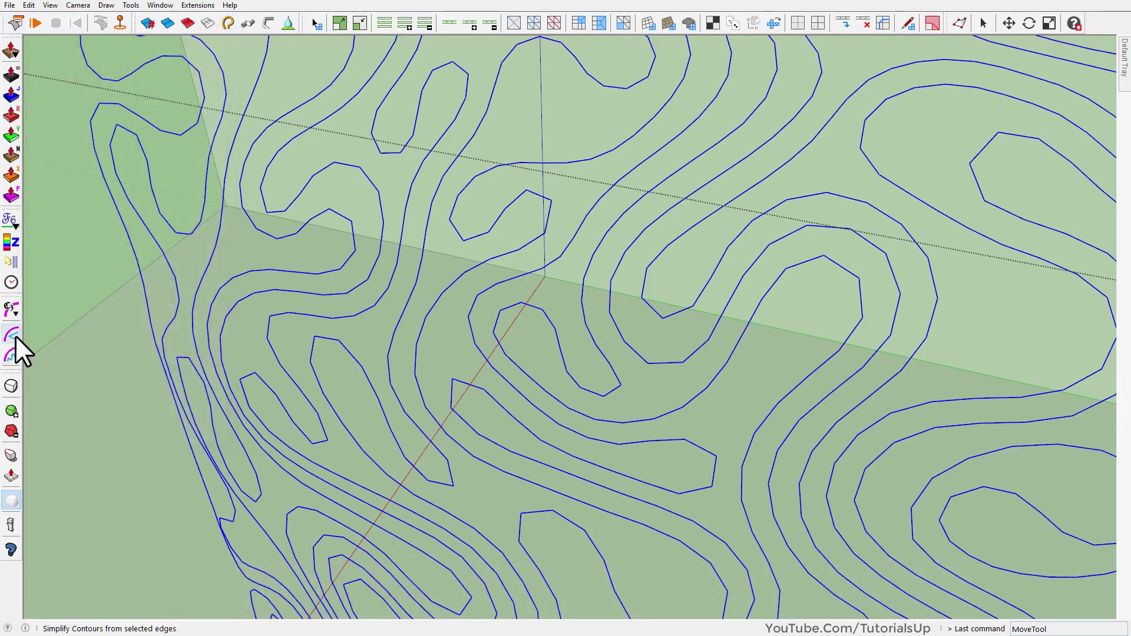
click(13, 355)
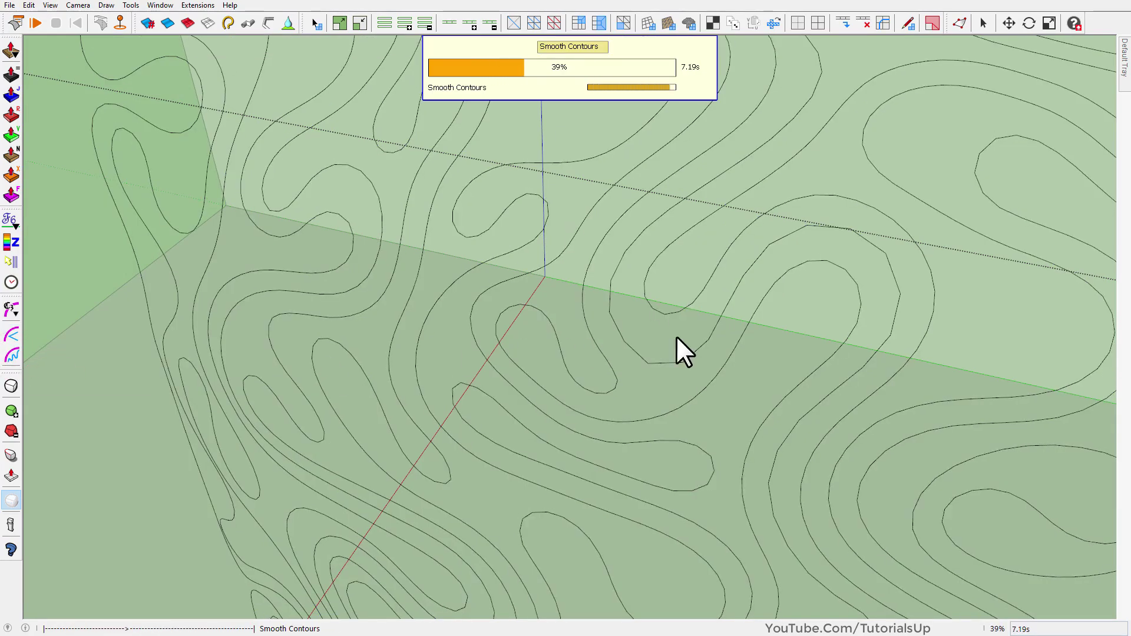
scroll(757, 328, down, 3)
scroll(530, 396, down, 5)
mouse_move(530, 397)
middle_down()
mouse_move(548, 613)
mouse_move(505, 96)
mouse_move(921, 63)
mouse_move(257, 180)
mouse_move(531, 197)
mouse_move(722, 298)
middle_up()
click(258, 180)
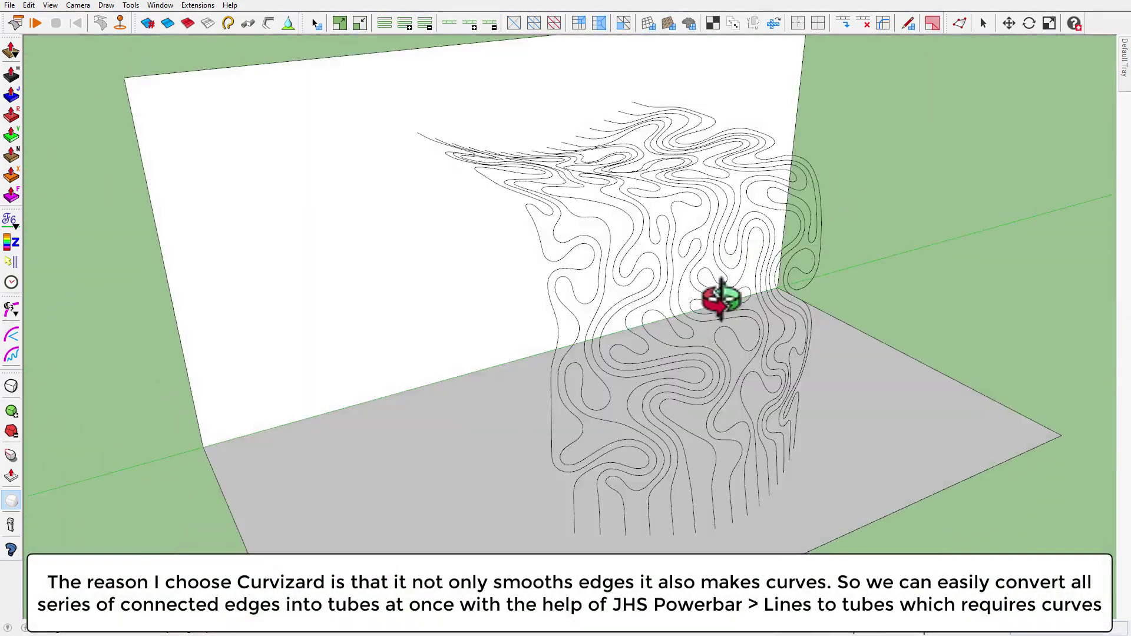
Open the contour group and confirm several strings each select as a single curve.
scroll(621, 358, up, 3)
scroll(622, 363, up, 5)
scroll(621, 353, down, 5)
mouse_move(618, 295)
middle_down()
mouse_move(493, 342)
mouse_move(688, 396)
middle_up()
scroll(692, 383, up, 3)
double_click(680, 373)
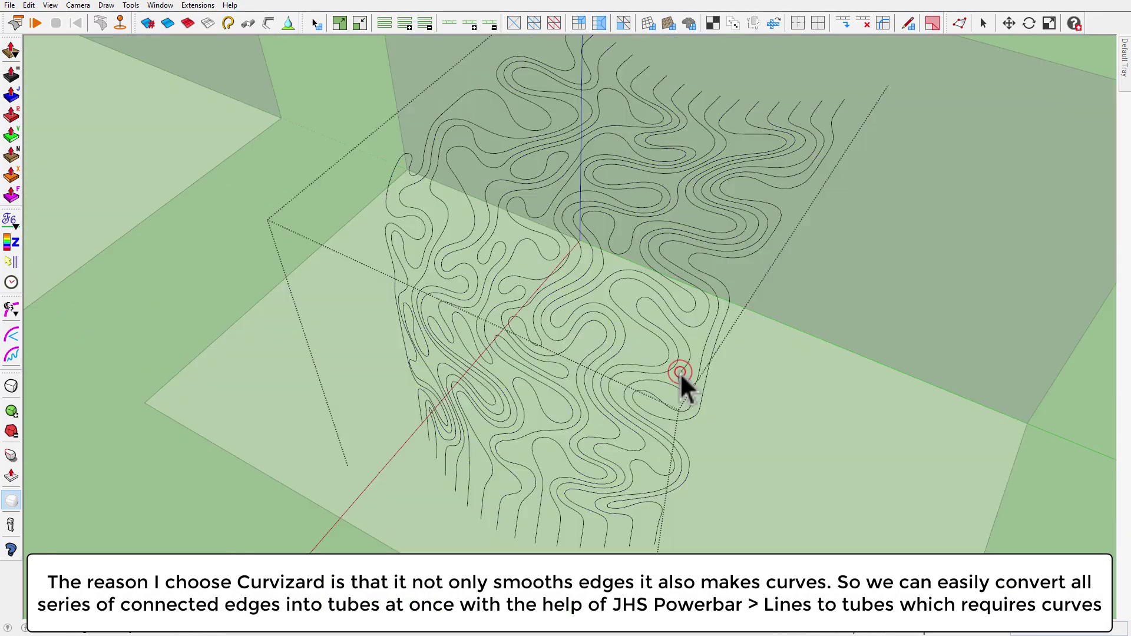
click(680, 373)
click(615, 355)
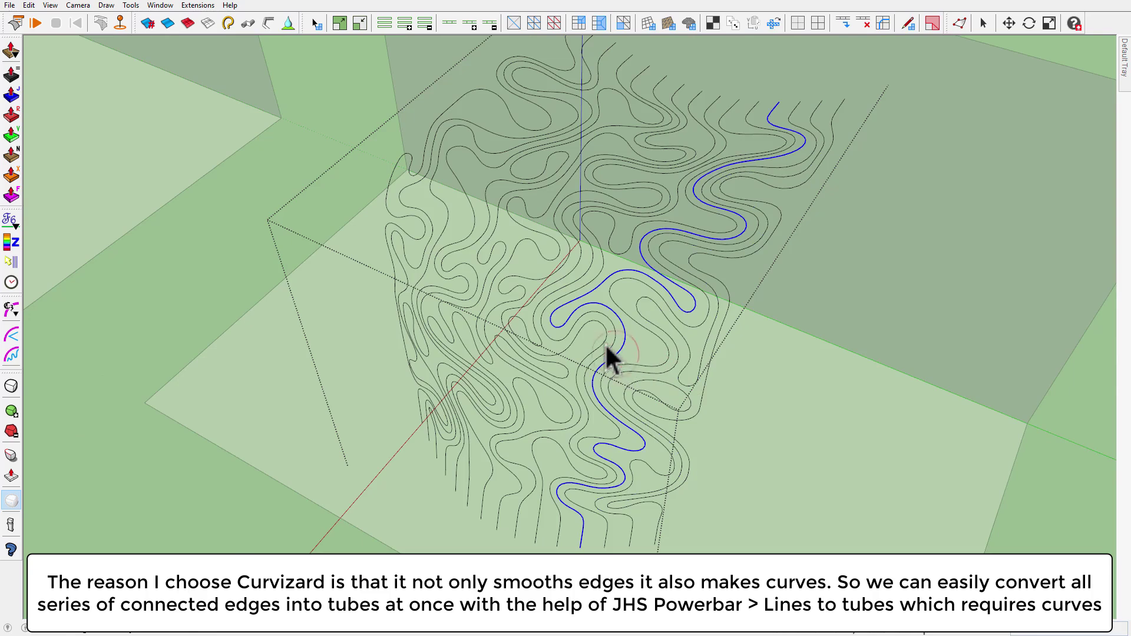
click(515, 303)
click(479, 292)
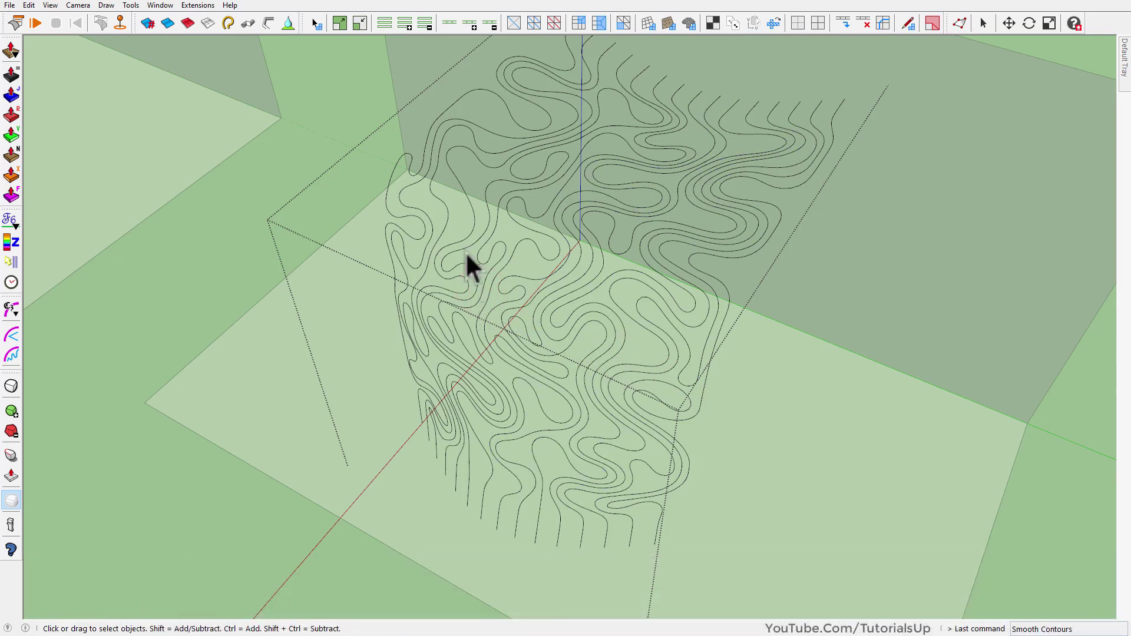
Measure the roughly 6 mm gap between strings with a Line, then select the contour model.
scroll(466, 252, down, 5)
scroll(652, 345, up, 10)
key(l)
mouse_move(442, 215)
middle_down()
mouse_move(506, 202)
mouse_move(467, 222)
mouse_move(455, 235)
mouse_move(463, 241)
middle_up()
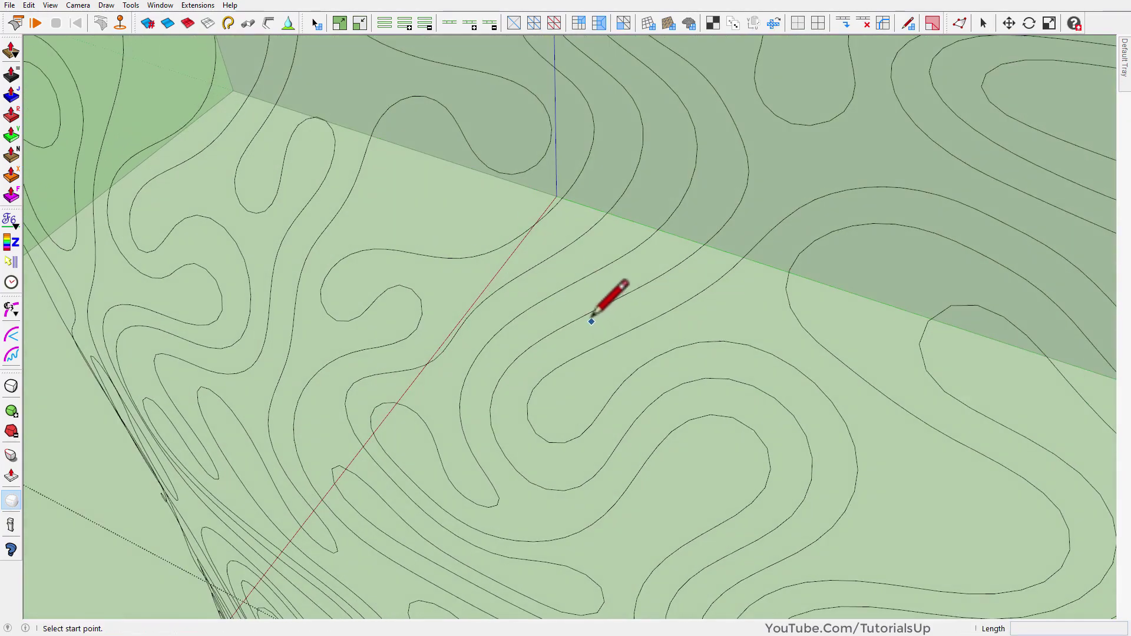
click(588, 313)
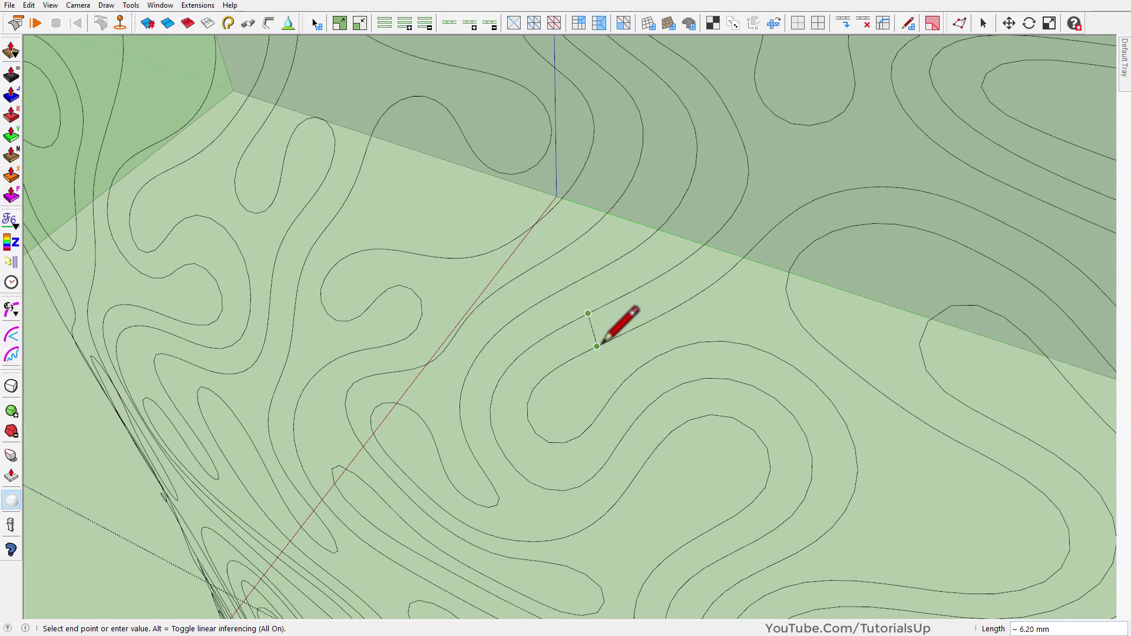
scroll(601, 340, up, 2)
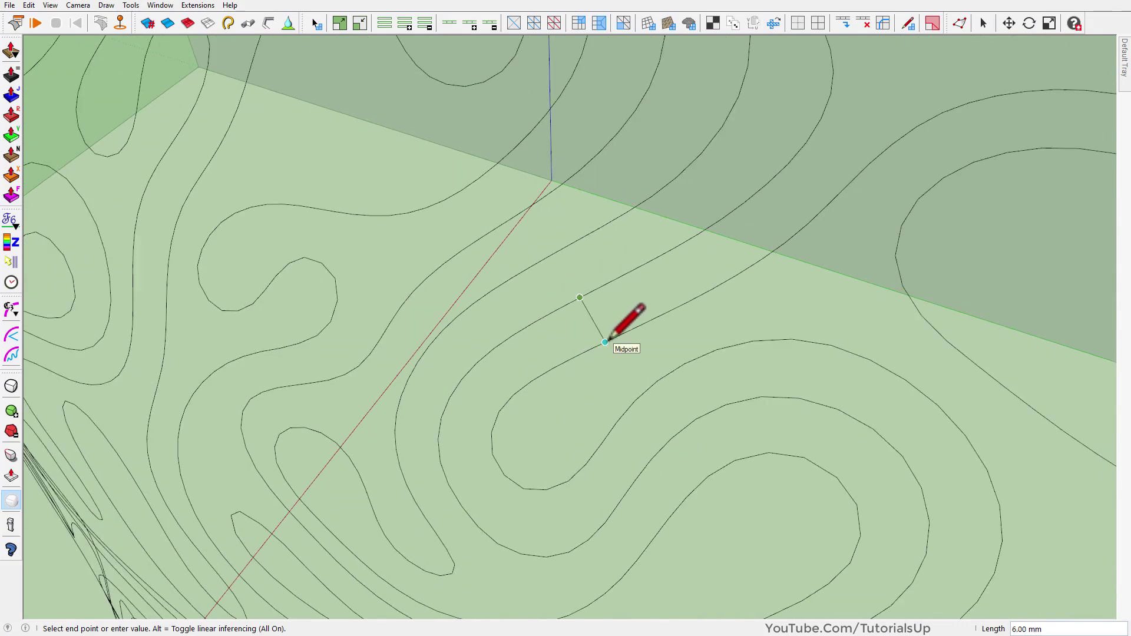
key(space)
scroll(473, 277, down, 6)
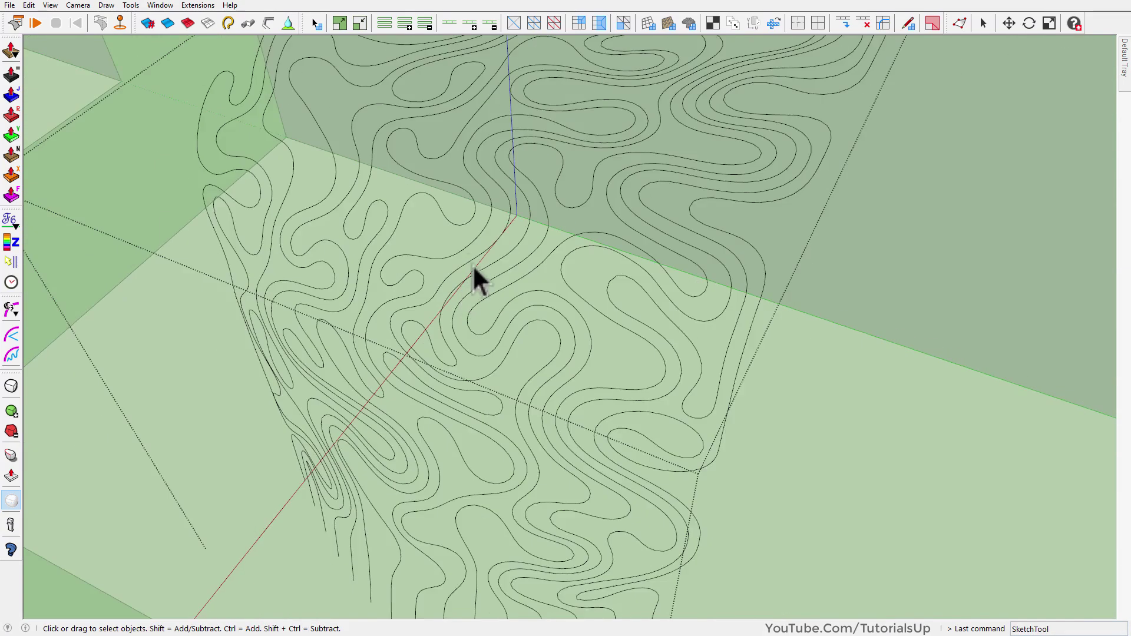
scroll(493, 322, down, 5)
drag(649, 331, 492, 225)
Make the selected contour model into a component.
right_click(496, 227)
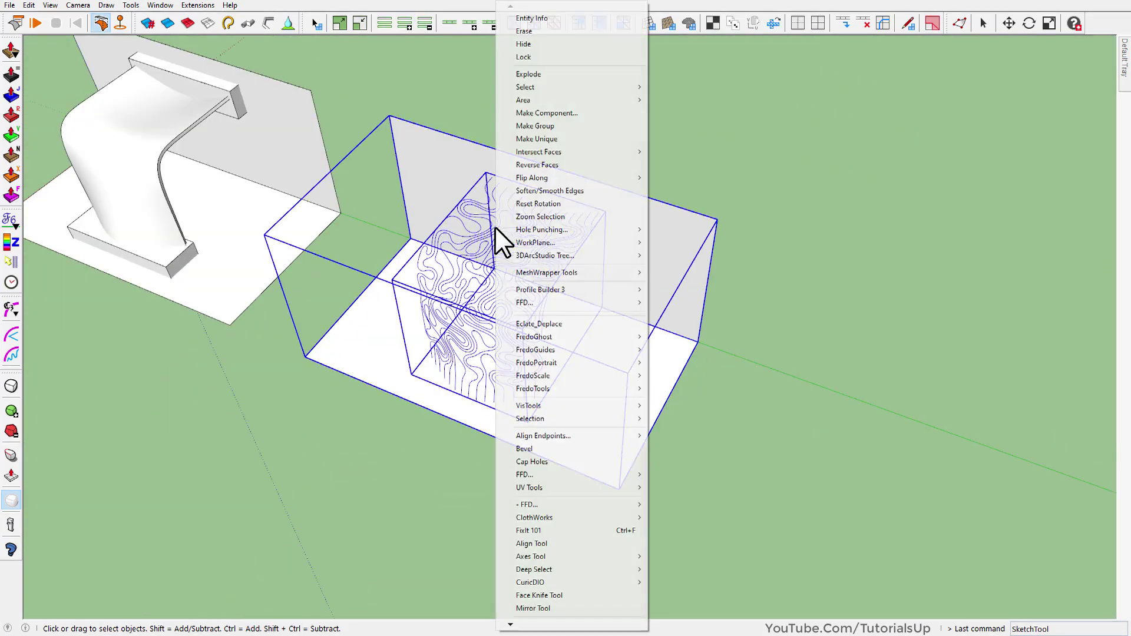
click(563, 110)
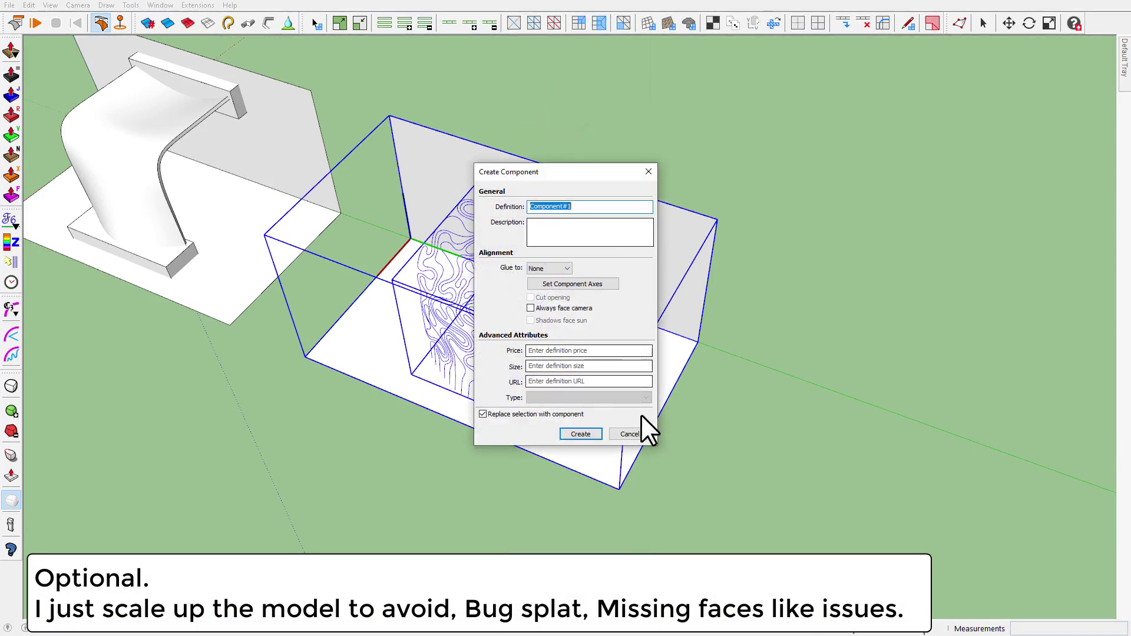
click(591, 431)
scroll(500, 317, down, 3)
scroll(527, 357, down, 2)
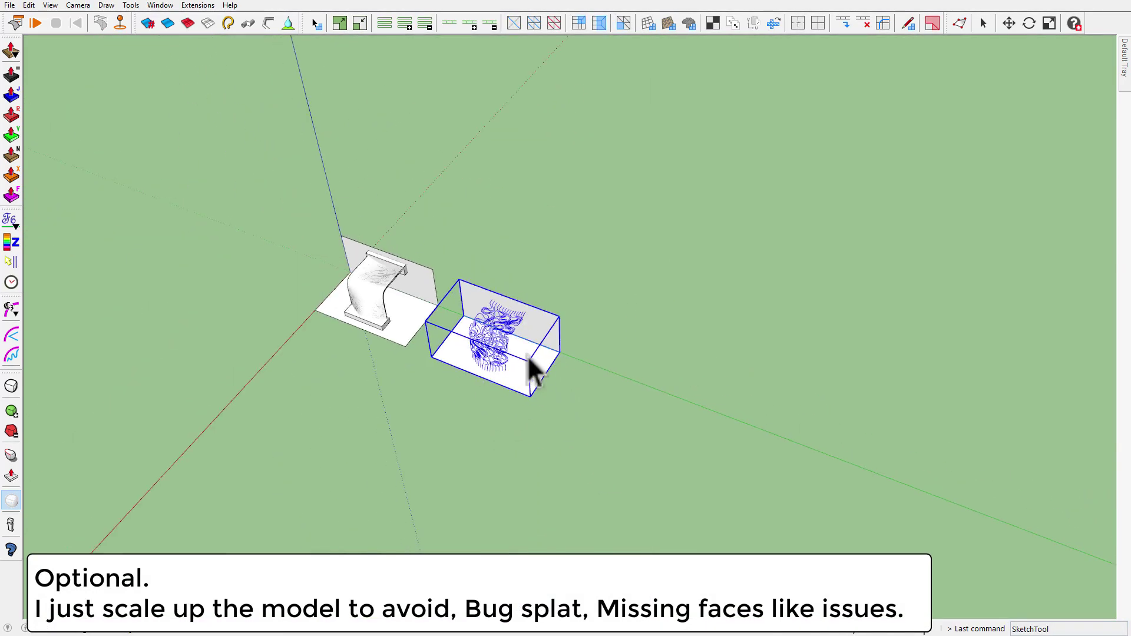
Scale the contour component up many times from its corner handle.
drag(560, 317, 607, 290)
scroll(530, 288, down, 3)
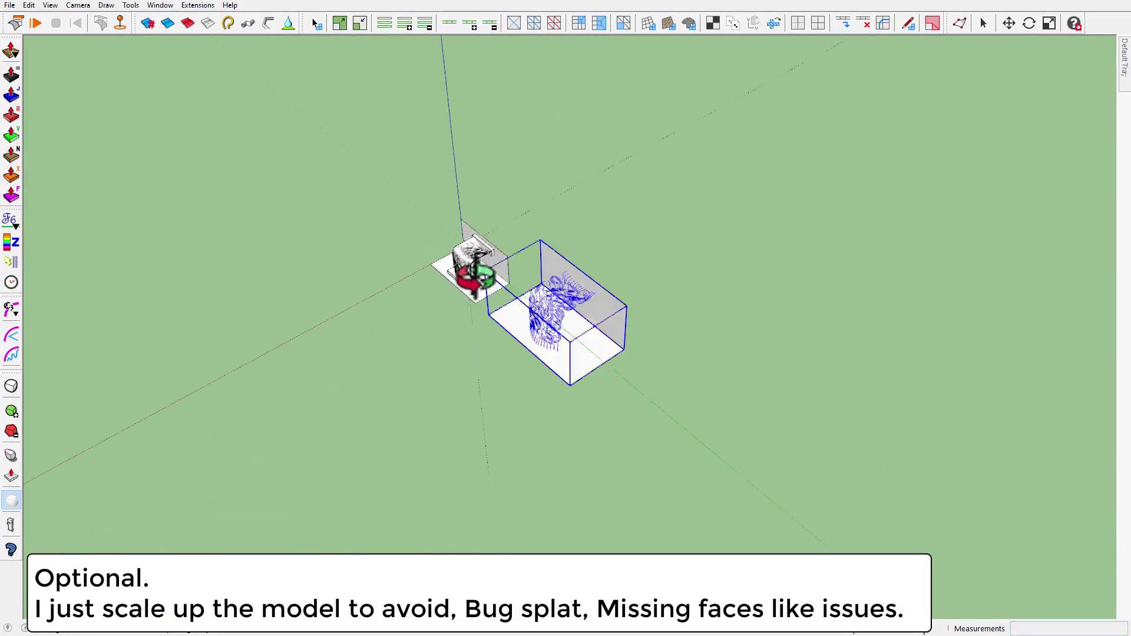
scroll(492, 273, down, 3)
drag(489, 312, 1033, 242)
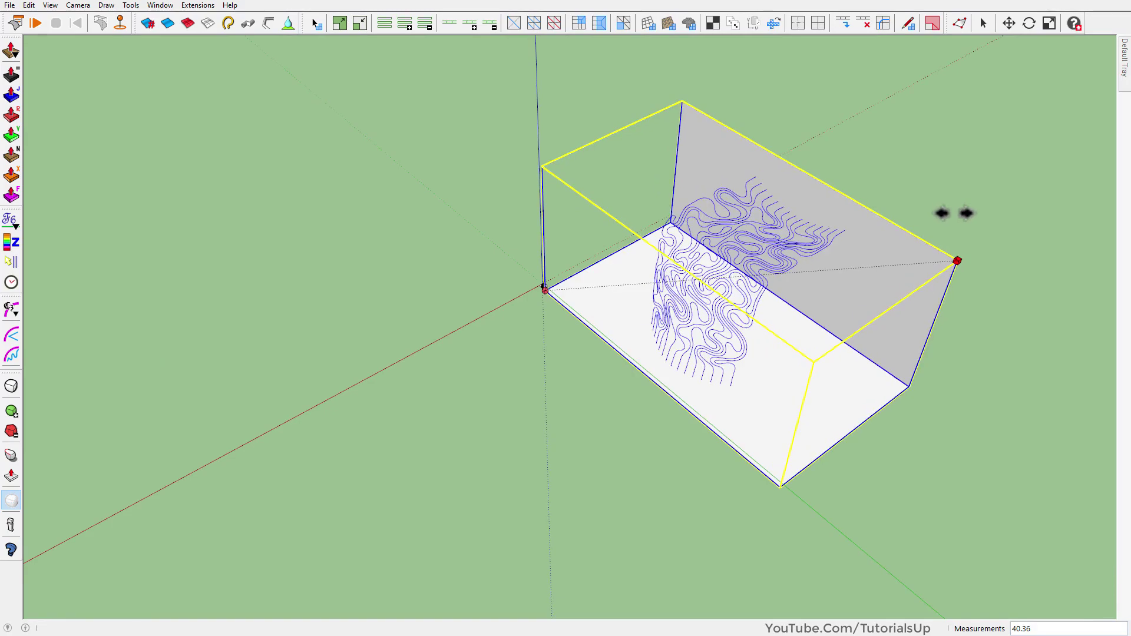
drag(1032, 243, 1003, 219)
scroll(825, 247, up, 3)
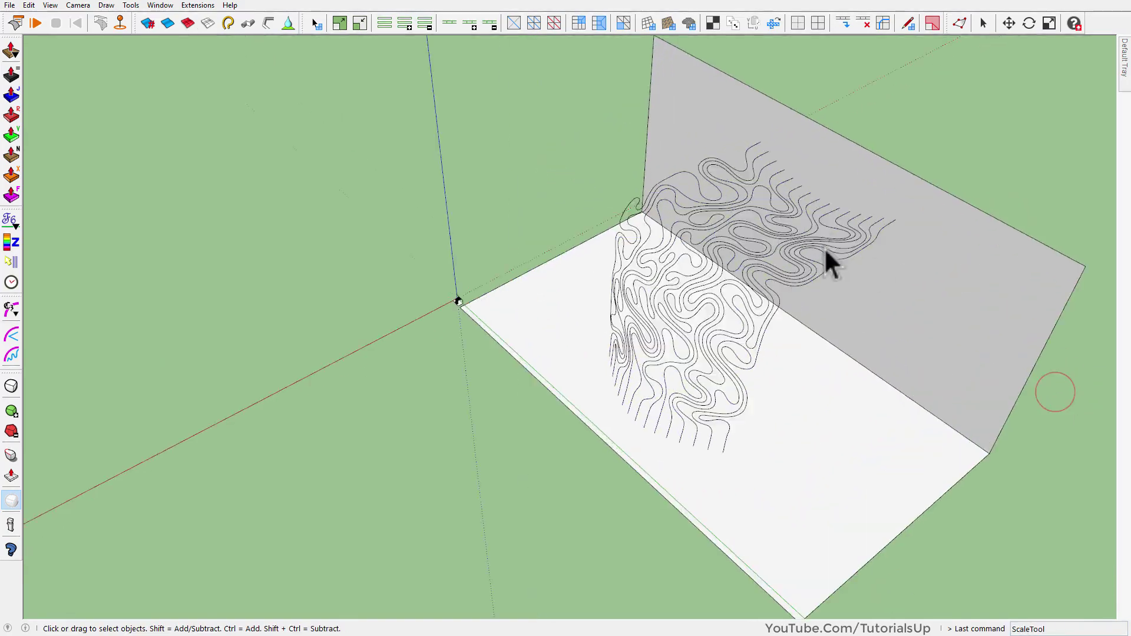
scroll(788, 341, up, 3)
middle_drag(789, 341, 740, 315)
scroll(787, 291, up, 3)
scroll(689, 228, up, 3)
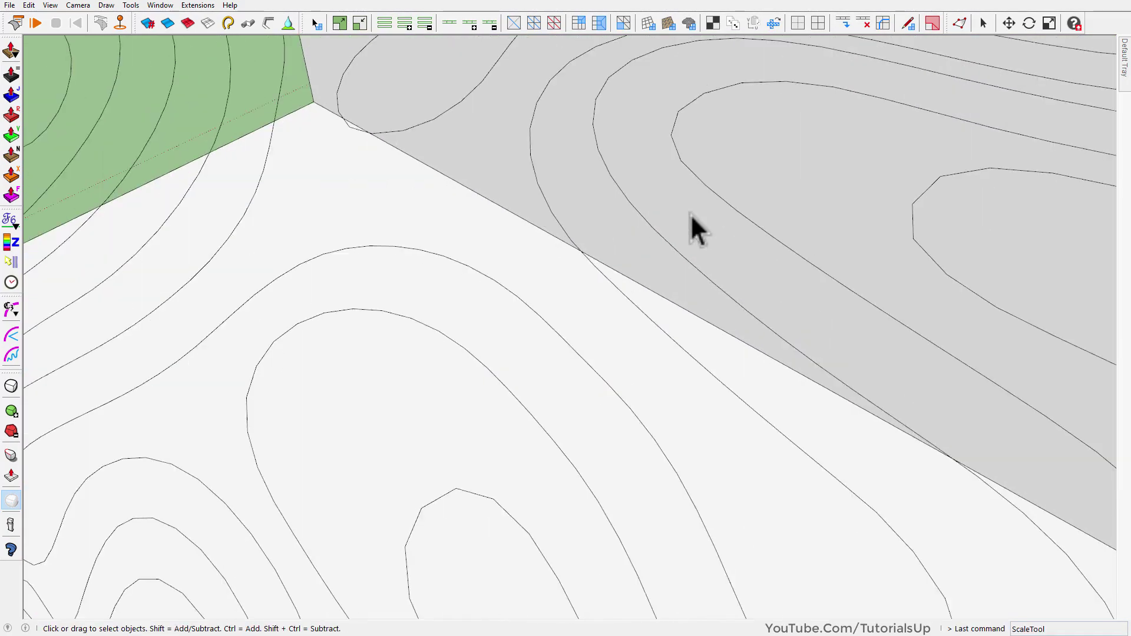
scroll(688, 233, down, 1)
Re-measure the string spacing with a Line, then select one long winding string curve inside the group.
key(l)
click(772, 253)
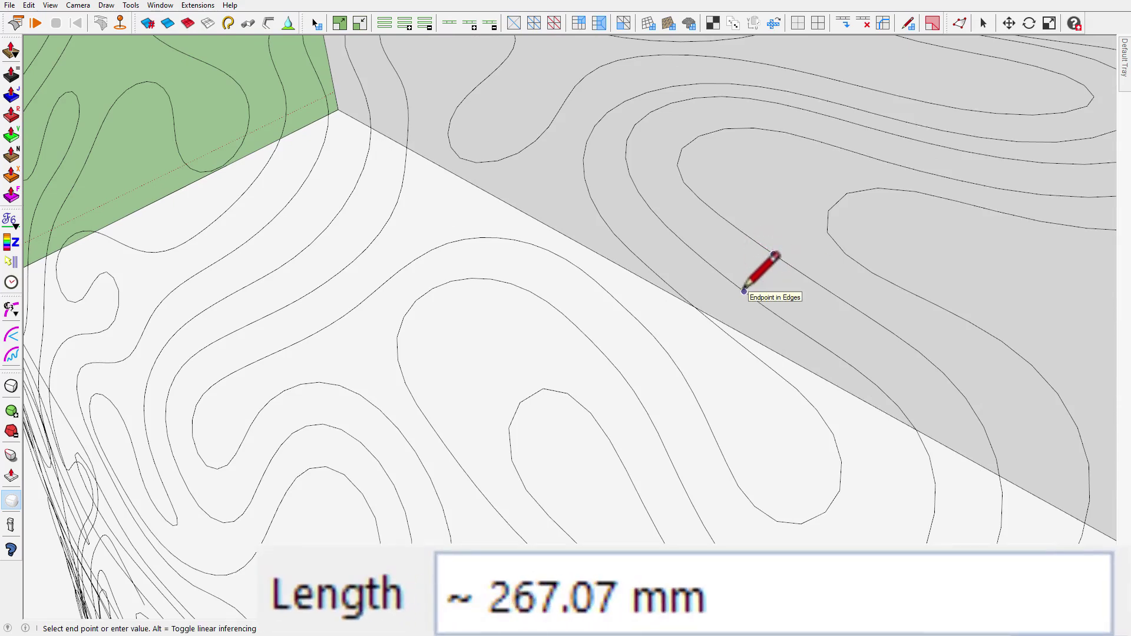
key(space)
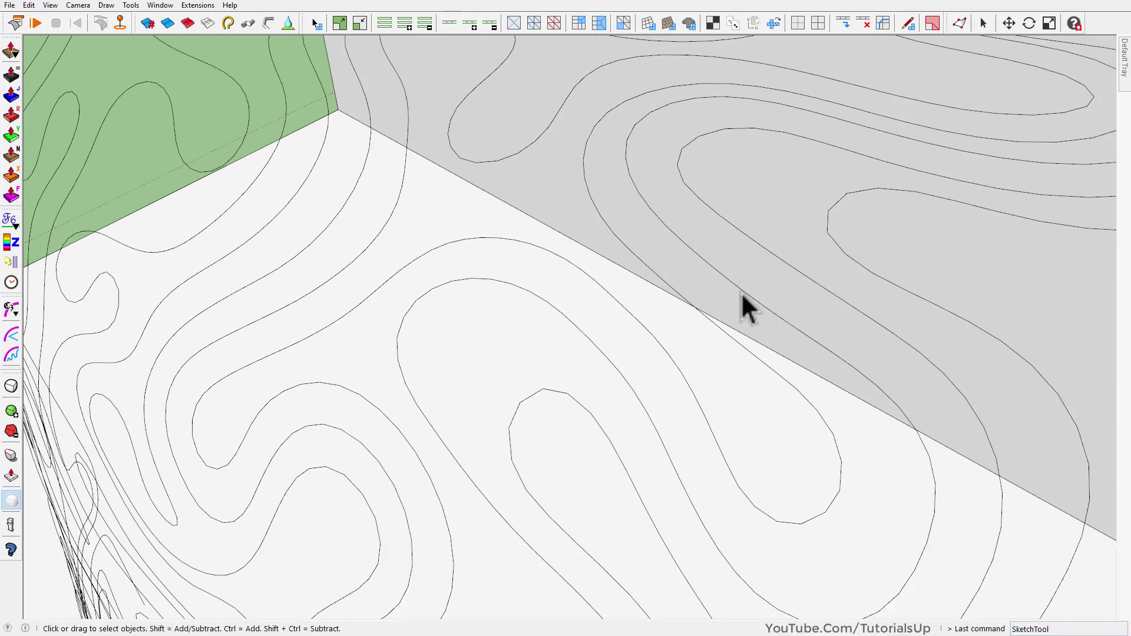
scroll(741, 293, down, 5)
scroll(706, 272, down, 2)
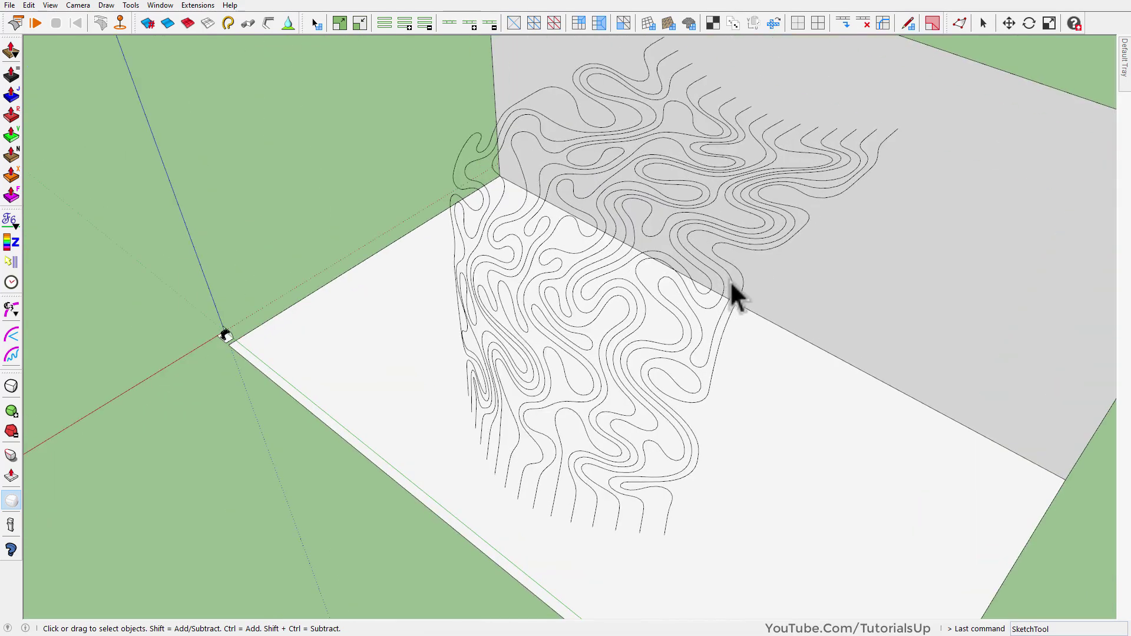
double_click(730, 281)
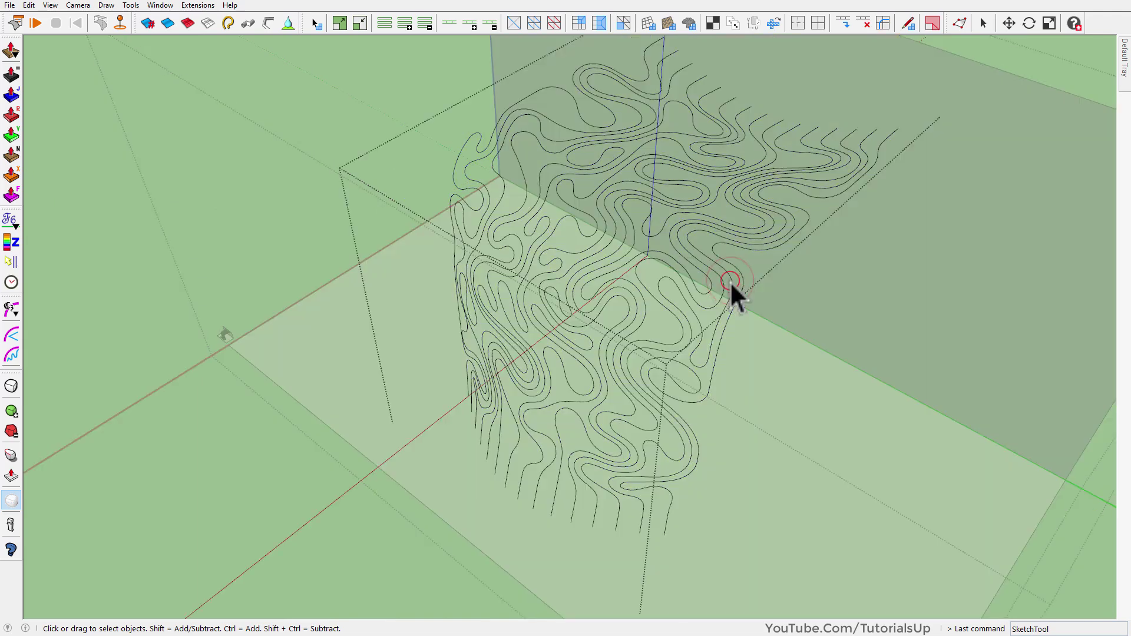
click(730, 281)
middle_drag(881, 305, 541, 147)
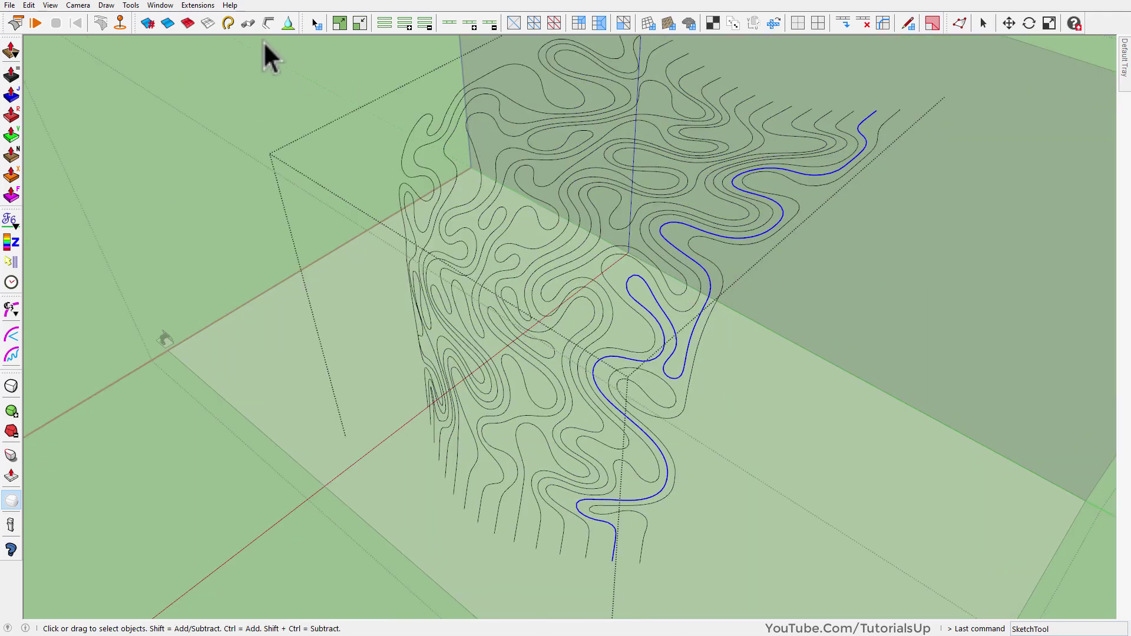
Convert the selected string into a white tube with 250 mm diameter.
click(271, 25)
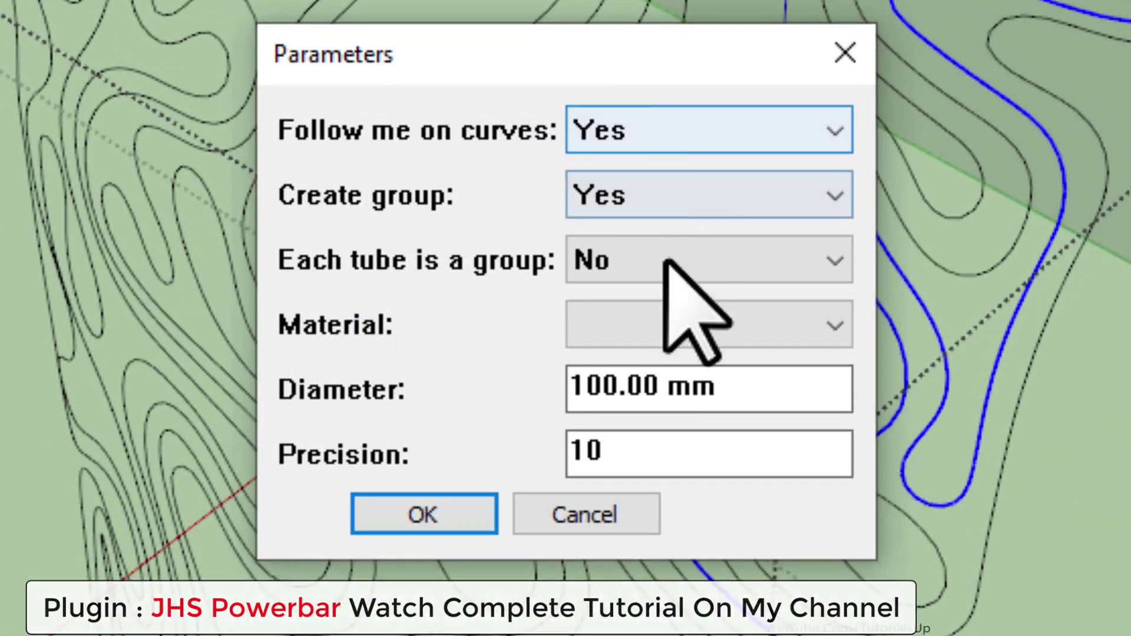
drag(748, 386, 424, 387)
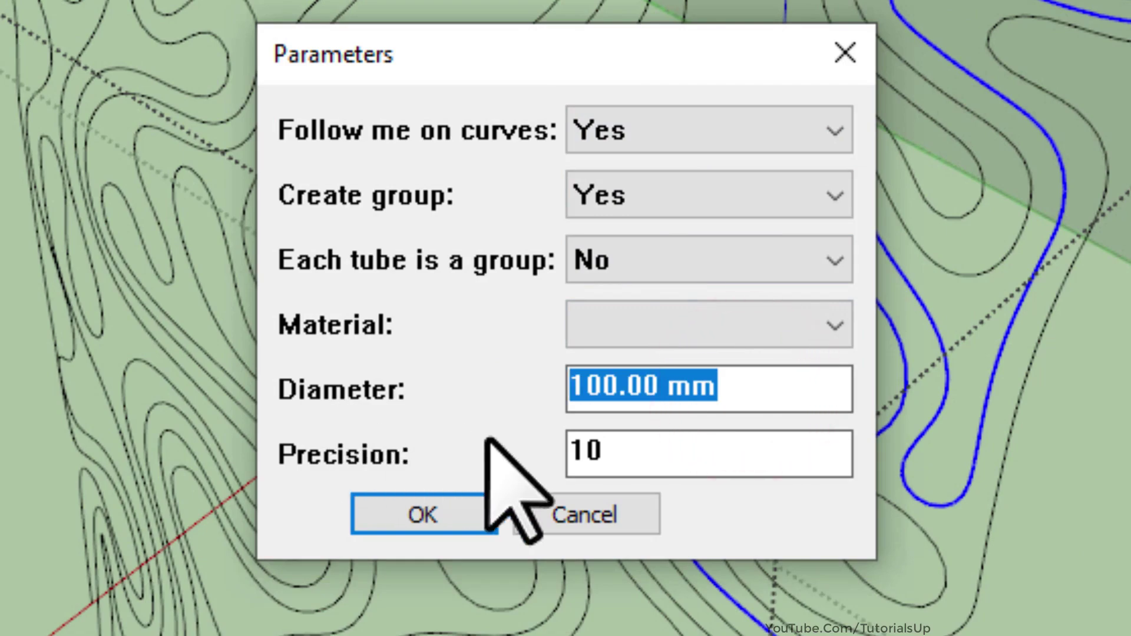
text(250)
drag(651, 462, 467, 480)
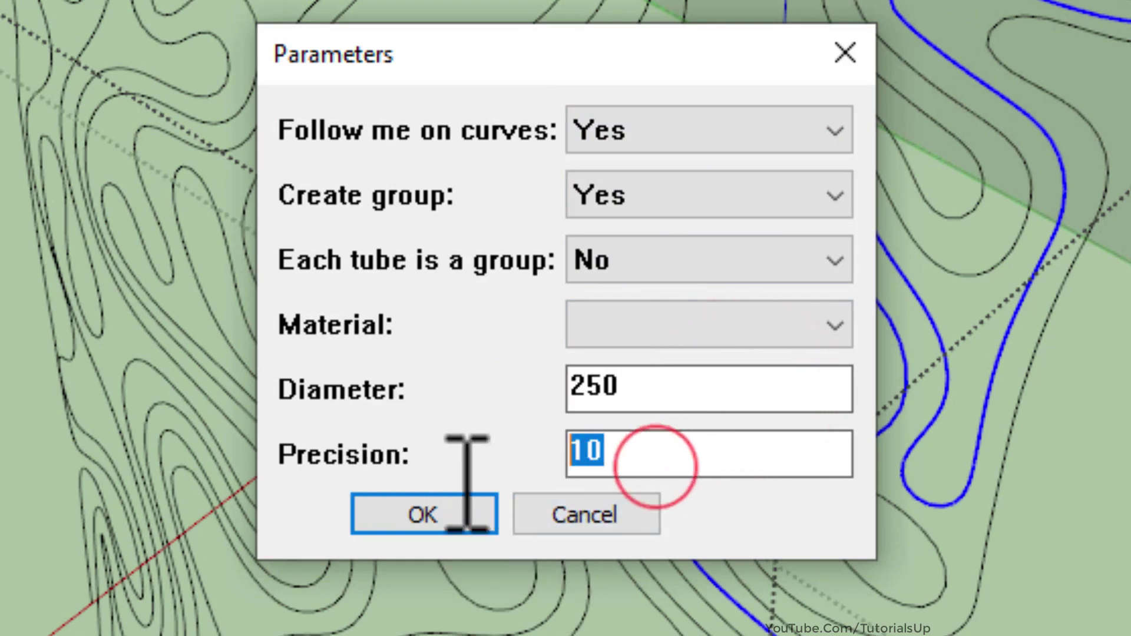
click(424, 521)
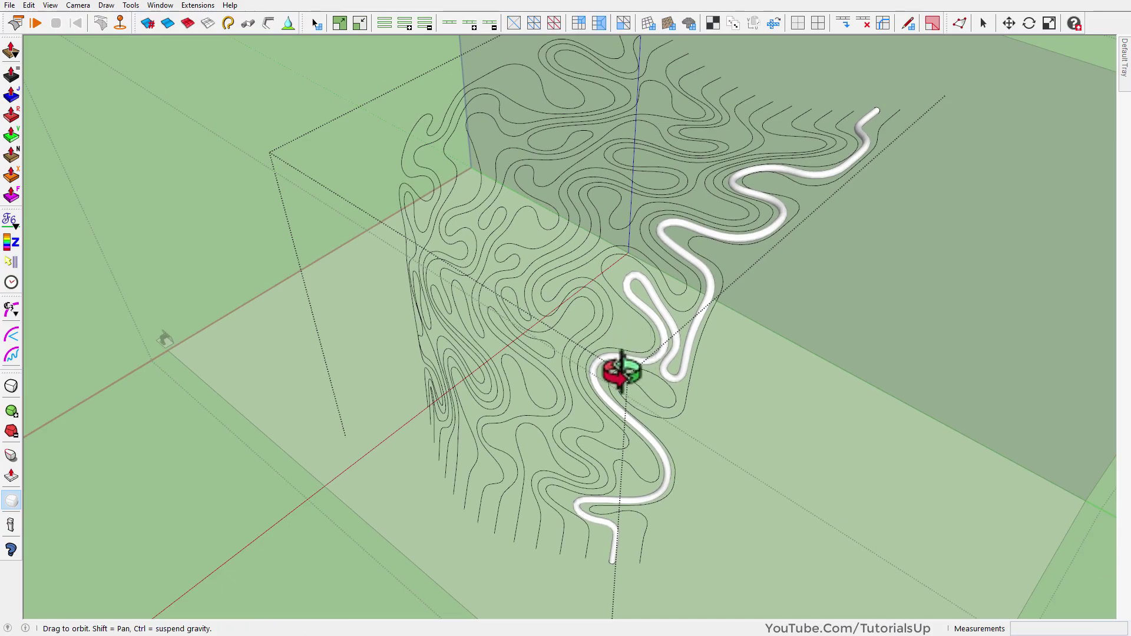
mouse_move(621, 377)
middle_down()
mouse_move(617, 450)
mouse_move(518, 436)
middle_up()
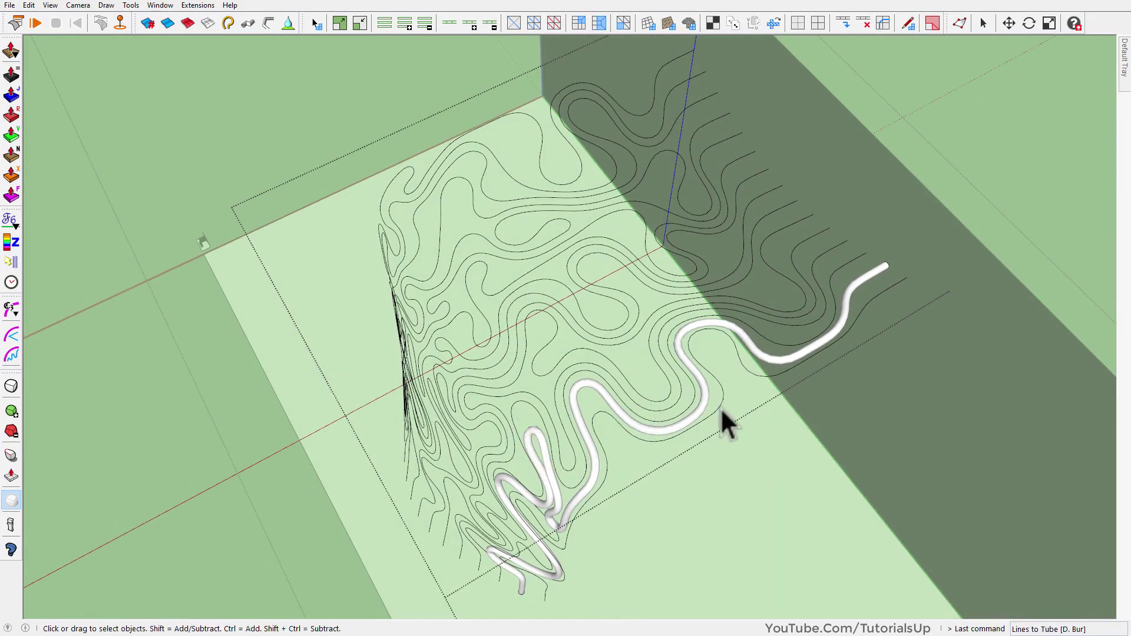
scroll(725, 412, up, 2)
scroll(712, 391, up, 2)
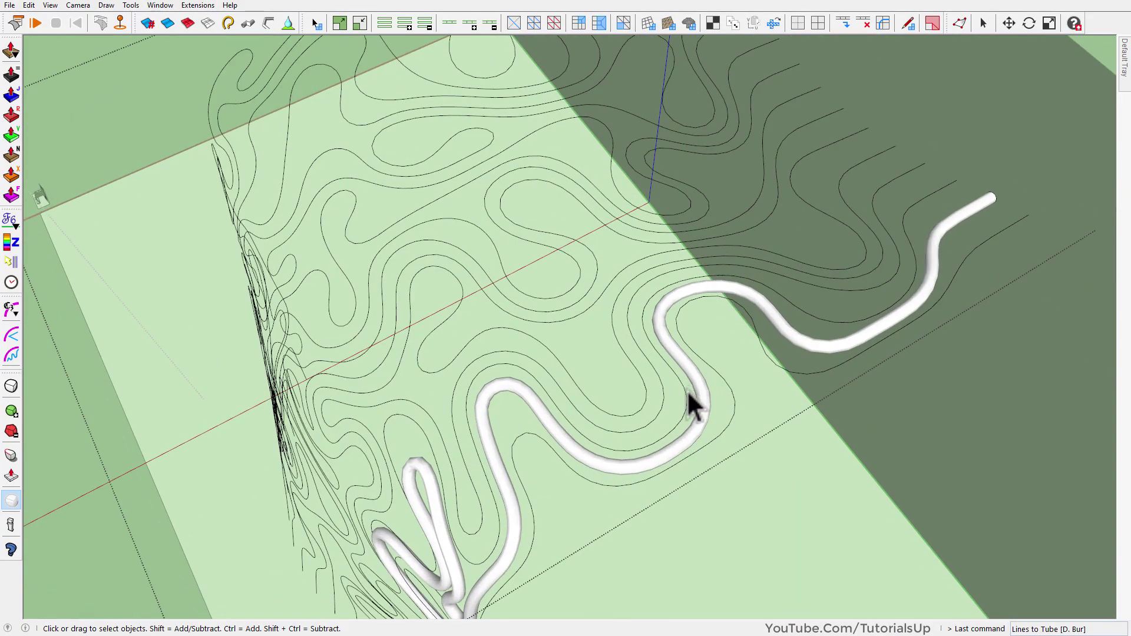
Select the remaining strings: one contour, a crossing window over most, plus those around the tube.
click(726, 429)
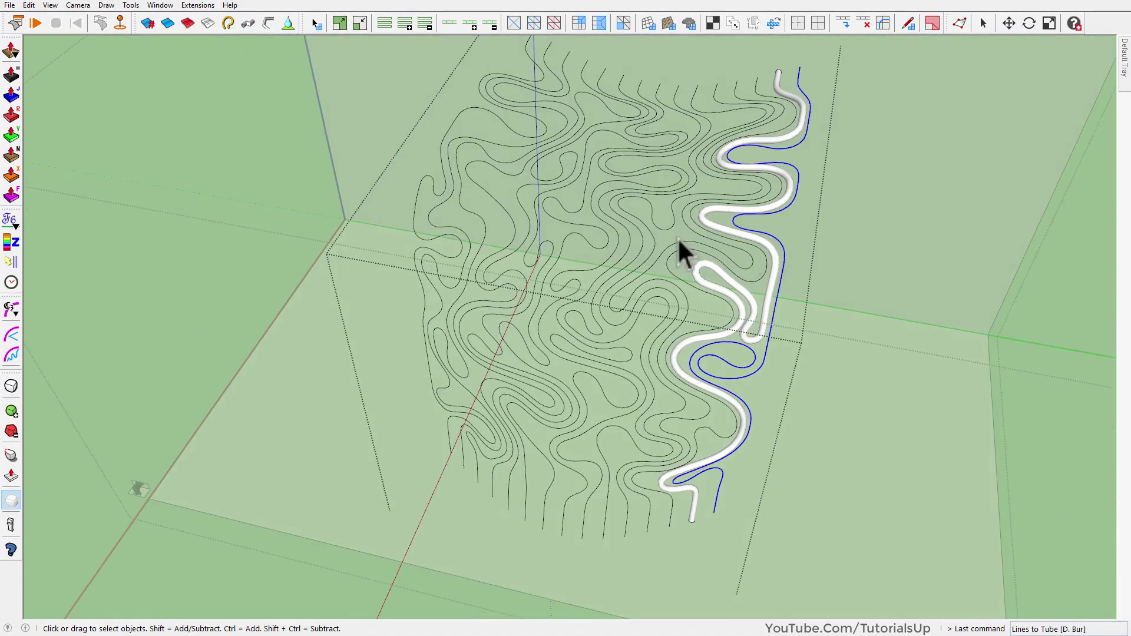
scroll(546, 240, down, 3)
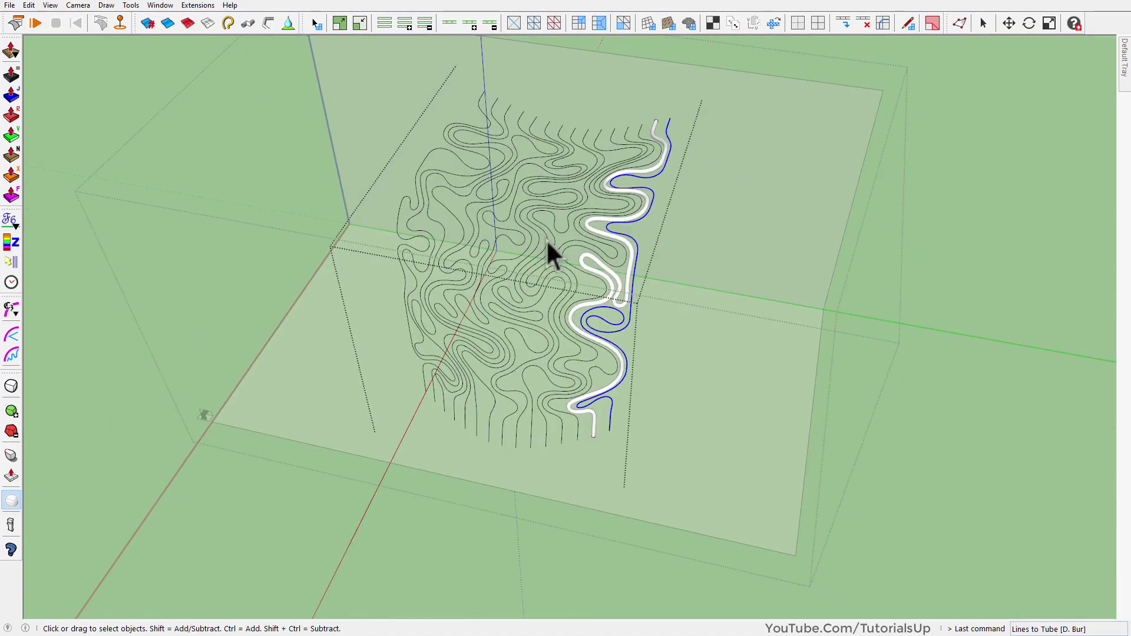
scroll(582, 253, up, 3)
drag(316, 93, 648, 519)
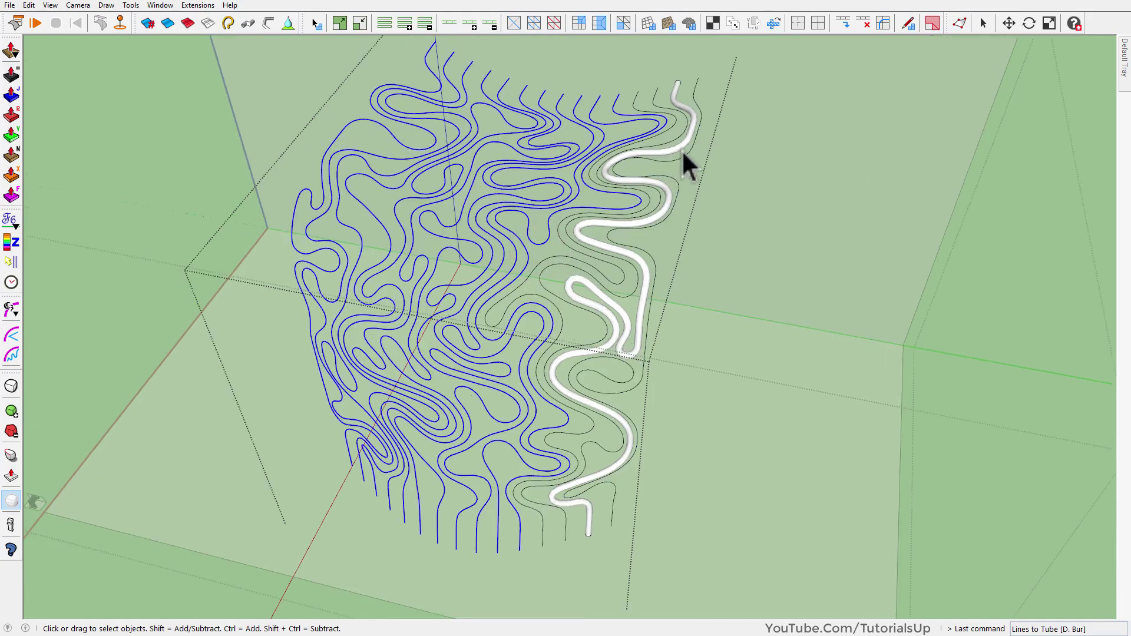
scroll(681, 149, up, 3)
scroll(627, 195, up, 2)
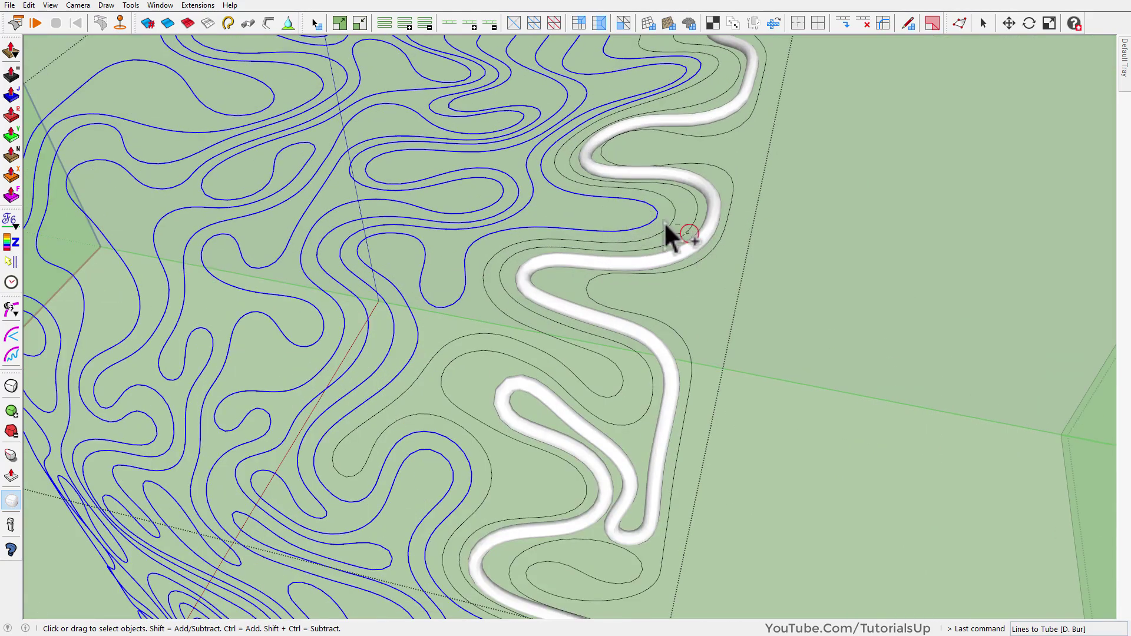
ctrl+click(689, 233)
scroll(728, 223, down, 2)
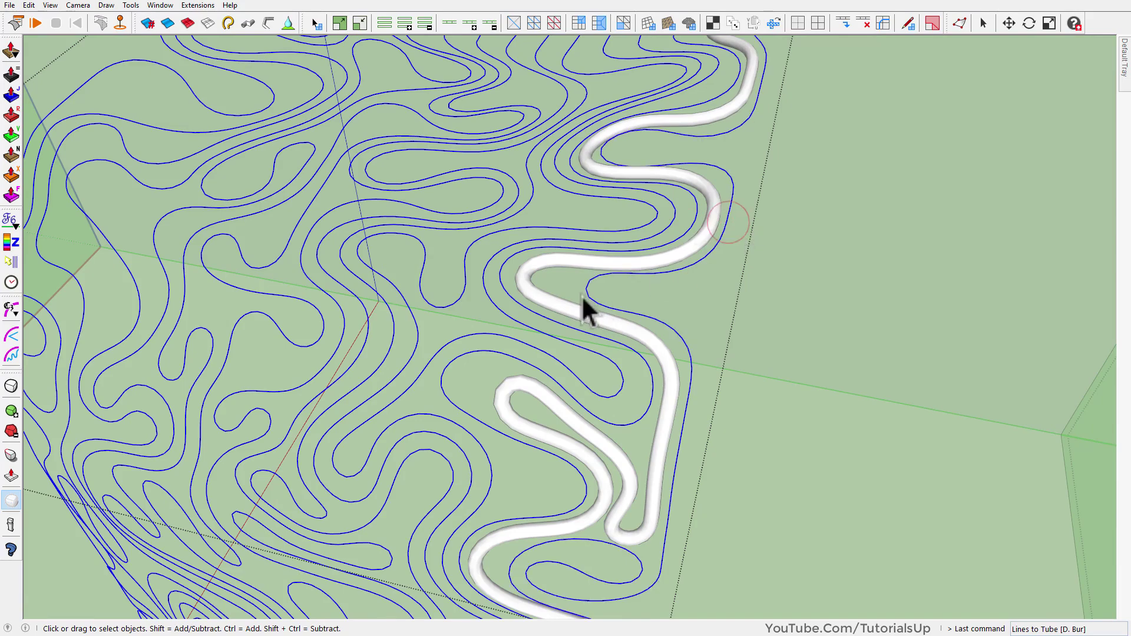
scroll(583, 300, down, 4)
mouse_move(576, 290)
middle_down()
mouse_move(517, 227)
mouse_move(316, 434)
mouse_move(499, 416)
mouse_move(246, 91)
middle_up()
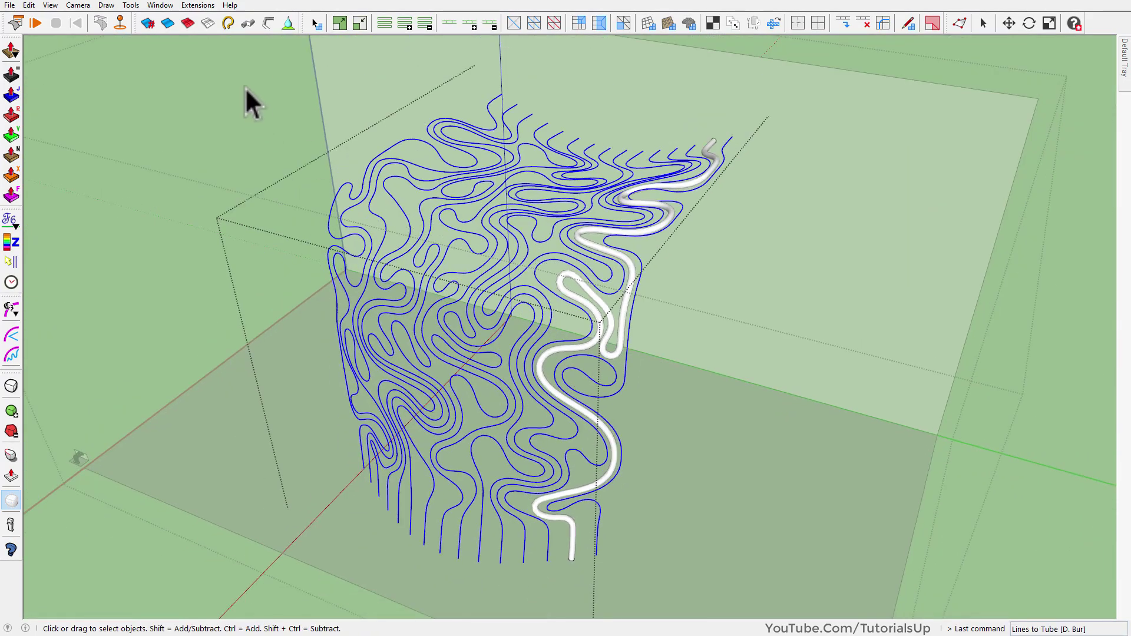
Convert all selected strings into tubes using the 250 mm diameter settings.
click(268, 24)
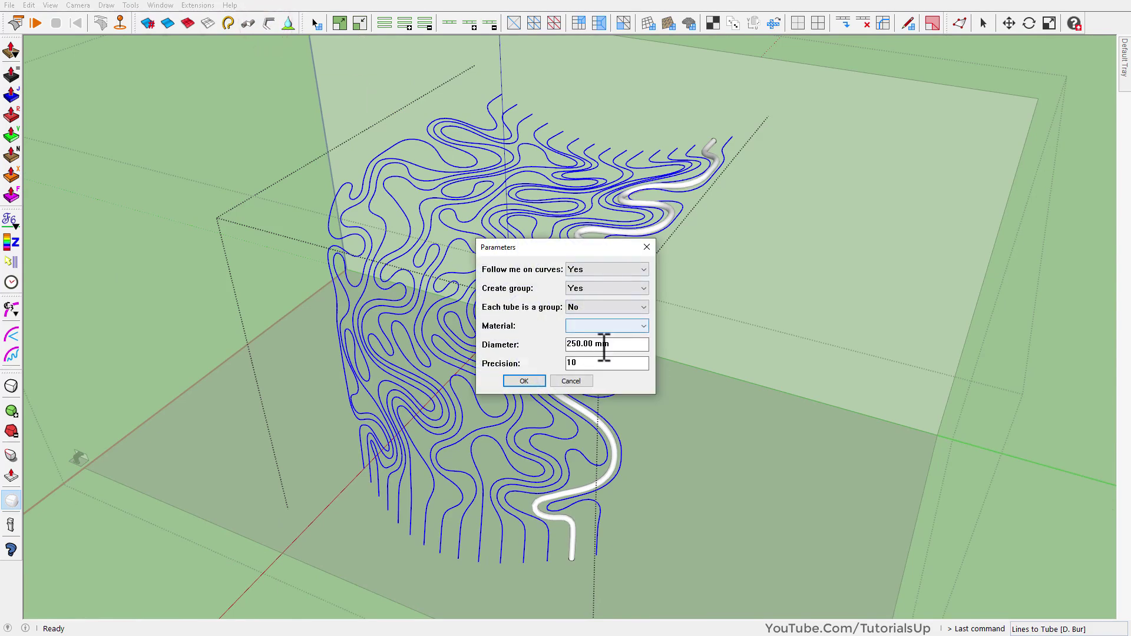
click(519, 381)
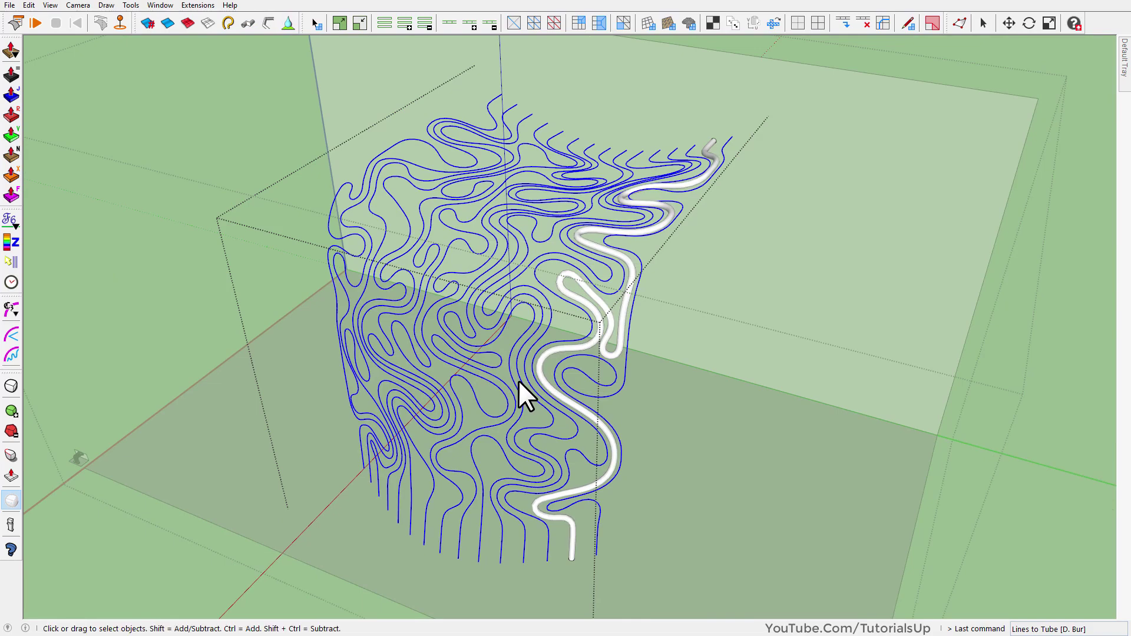
middle_drag(533, 394, 566, 436)
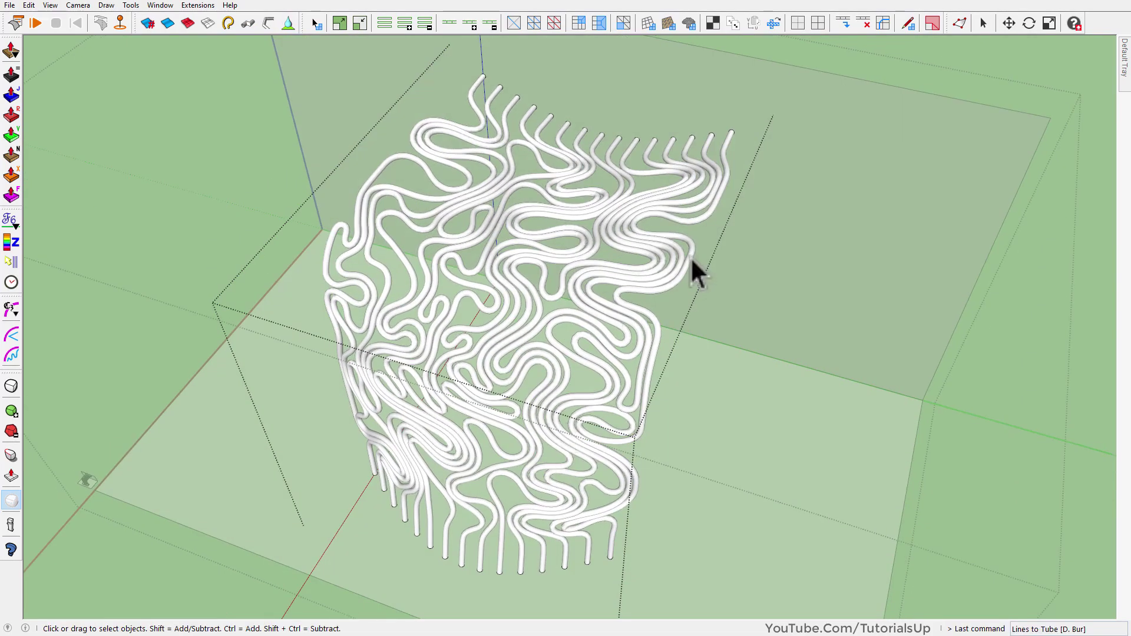
Orbit around the finished tube sculpture to inspect it from several angles.
scroll(696, 271, up, 3)
mouse_move(695, 271)
middle_down()
mouse_move(618, 361)
mouse_move(618, 432)
mouse_move(745, 305)
middle_up()
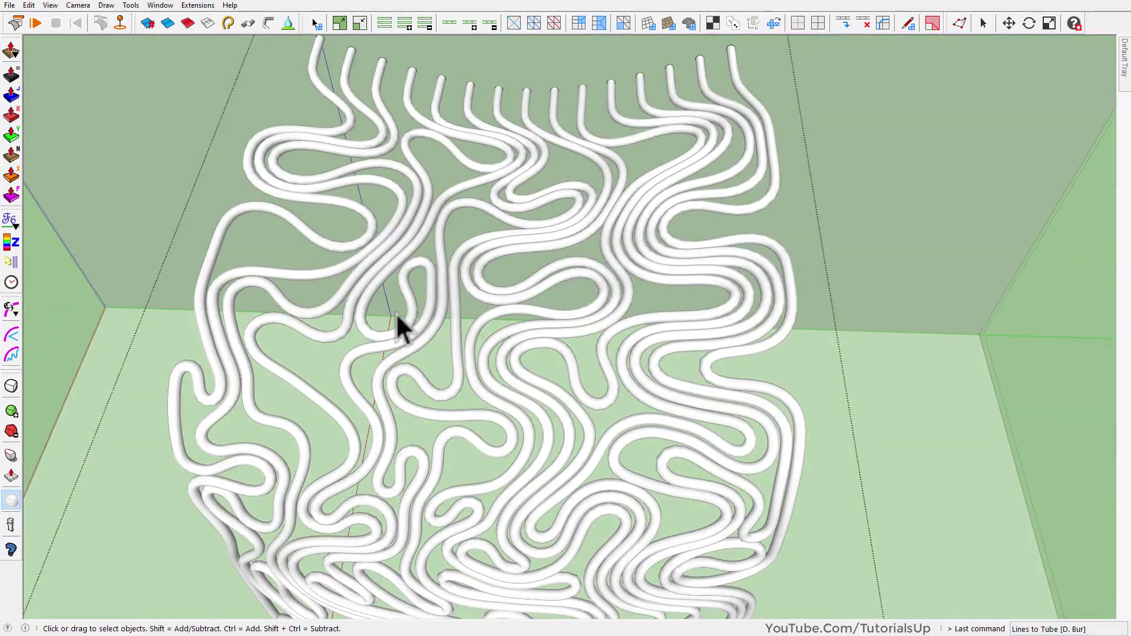
mouse_move(398, 327)
middle_down()
mouse_move(387, 177)
mouse_move(434, 177)
mouse_move(566, 245)
middle_up()
scroll(799, 356, up, 2)
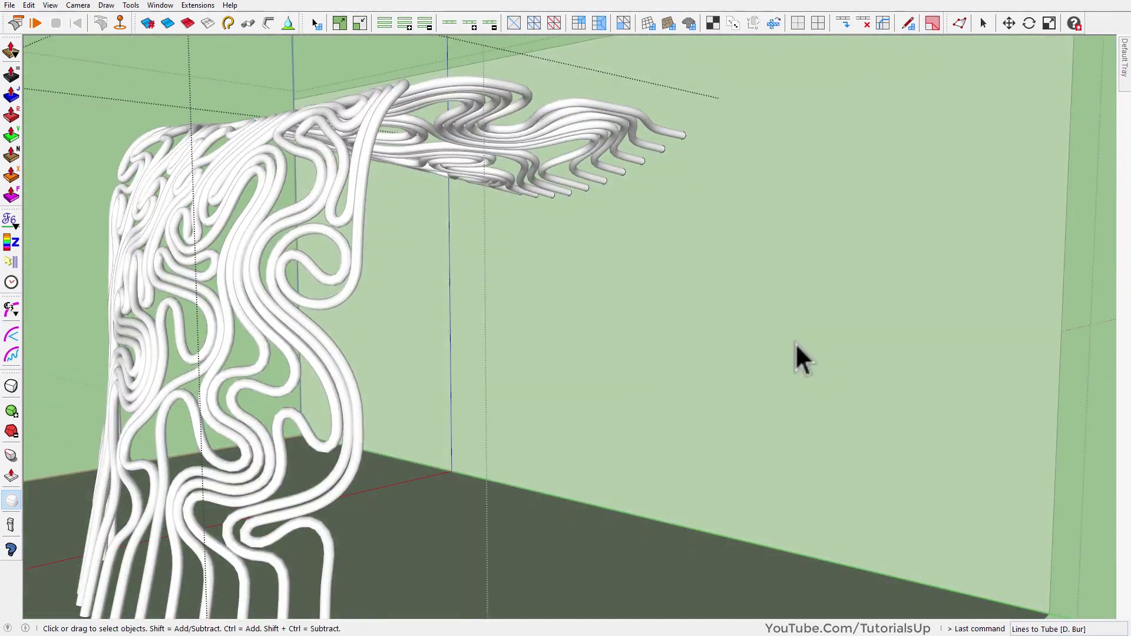
mouse_move(798, 356)
middle_down()
mouse_move(417, 272)
mouse_move(184, 237)
mouse_move(414, 232)
middle_up()
scroll(267, 185, up, 3)
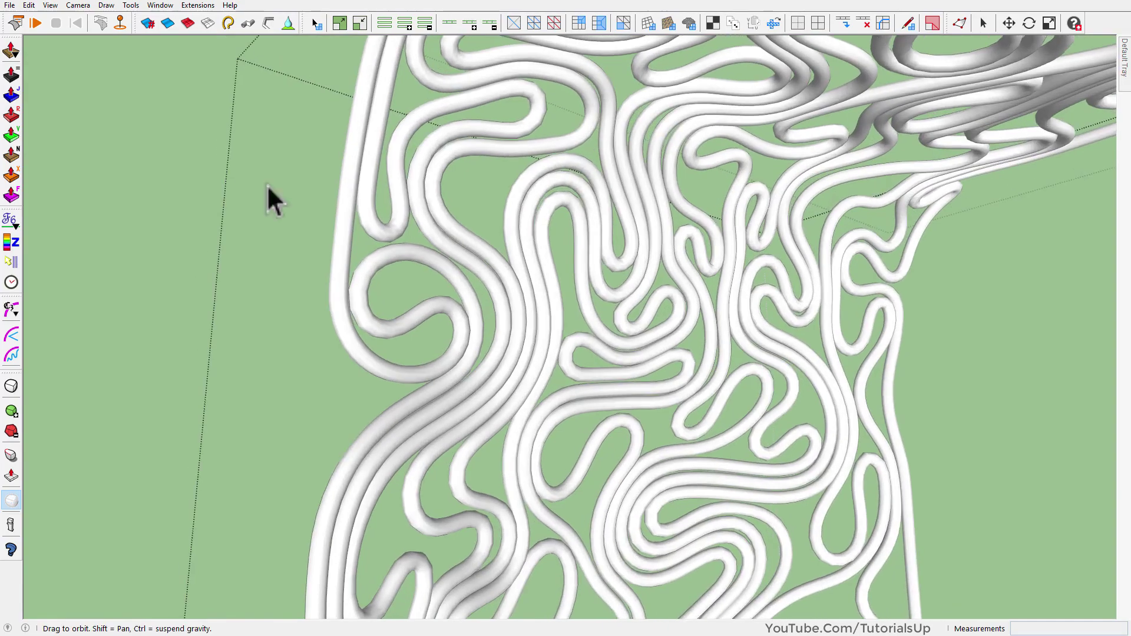
scroll(488, 203, down, 3)
mouse_move(488, 202)
middle_down()
mouse_move(394, 212)
mouse_move(481, 294)
mouse_move(468, 332)
mouse_move(442, 285)
mouse_move(719, 38)
mouse_move(551, 184)
mouse_move(529, 324)
middle_up()
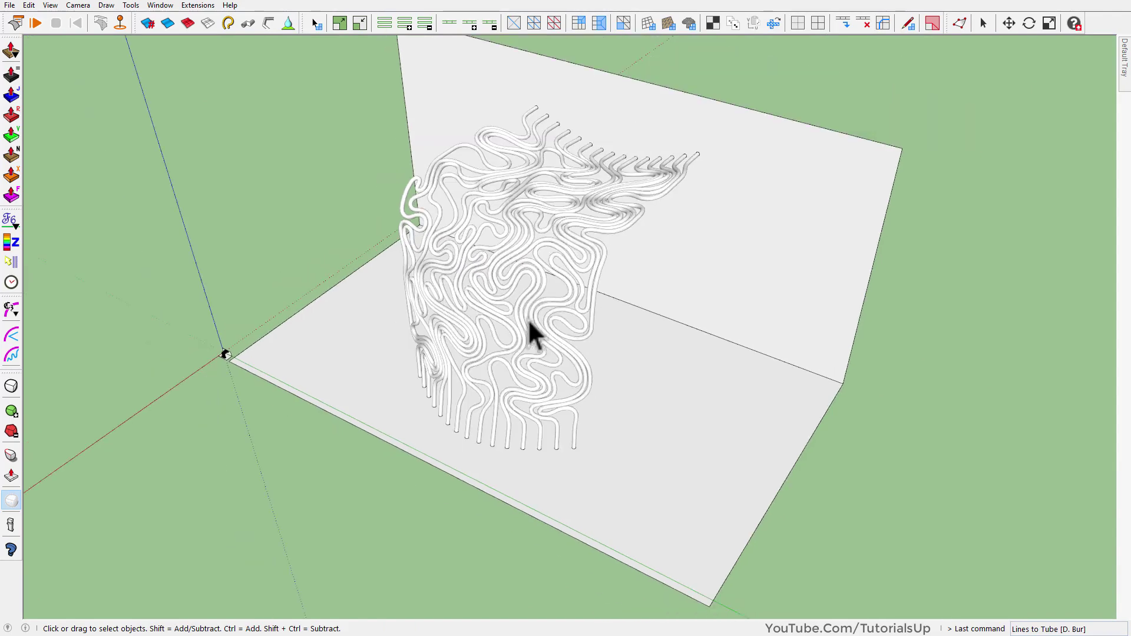
scroll(533, 336, down, 3)
Reset the tube board's scale and move it beside the cloth board.
click(684, 293)
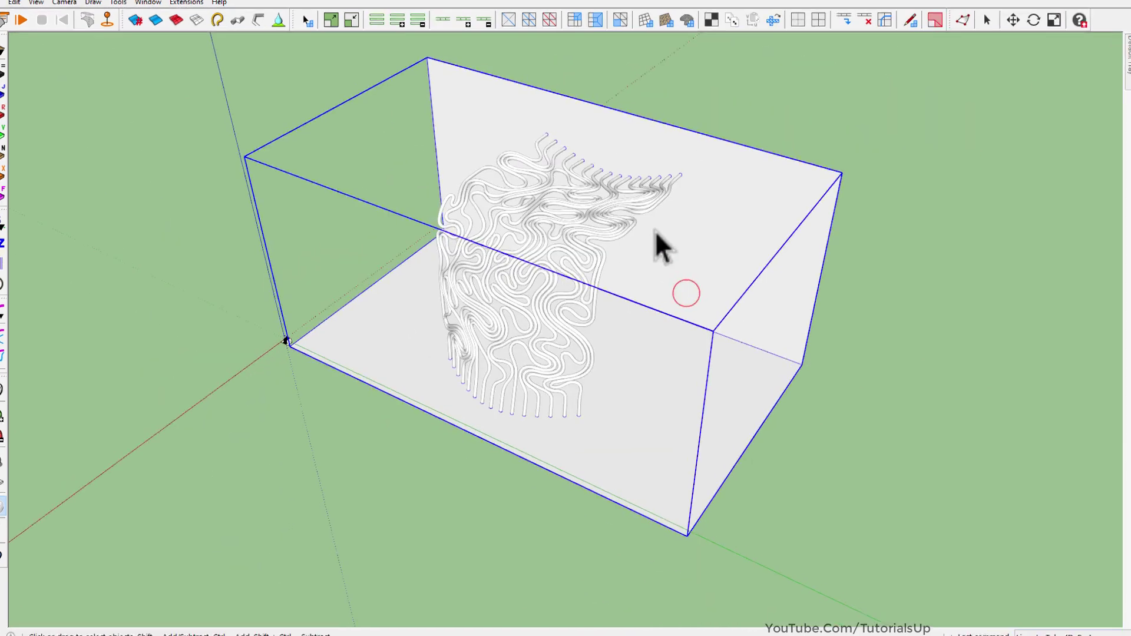
right_click(662, 240)
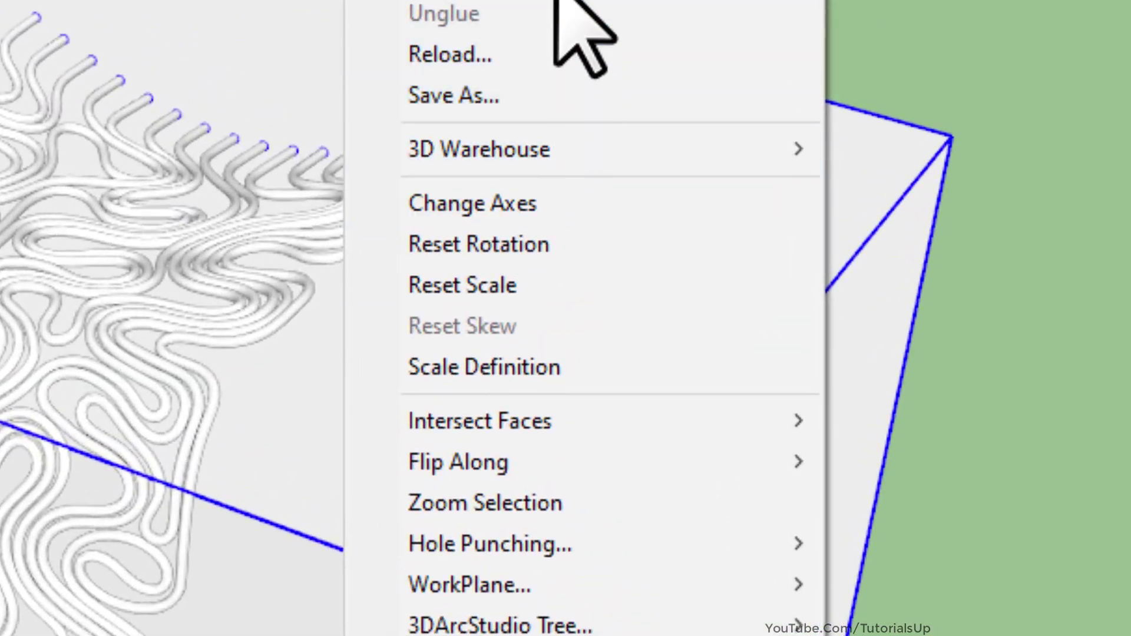
click(560, 282)
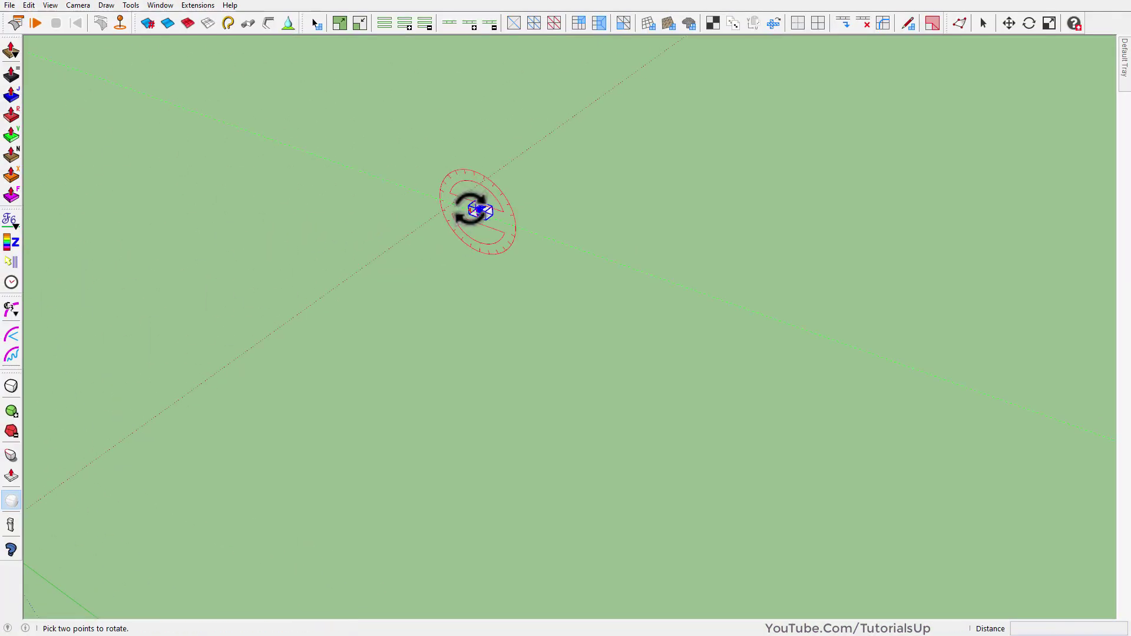
click(473, 218)
scroll(480, 212, up, 5)
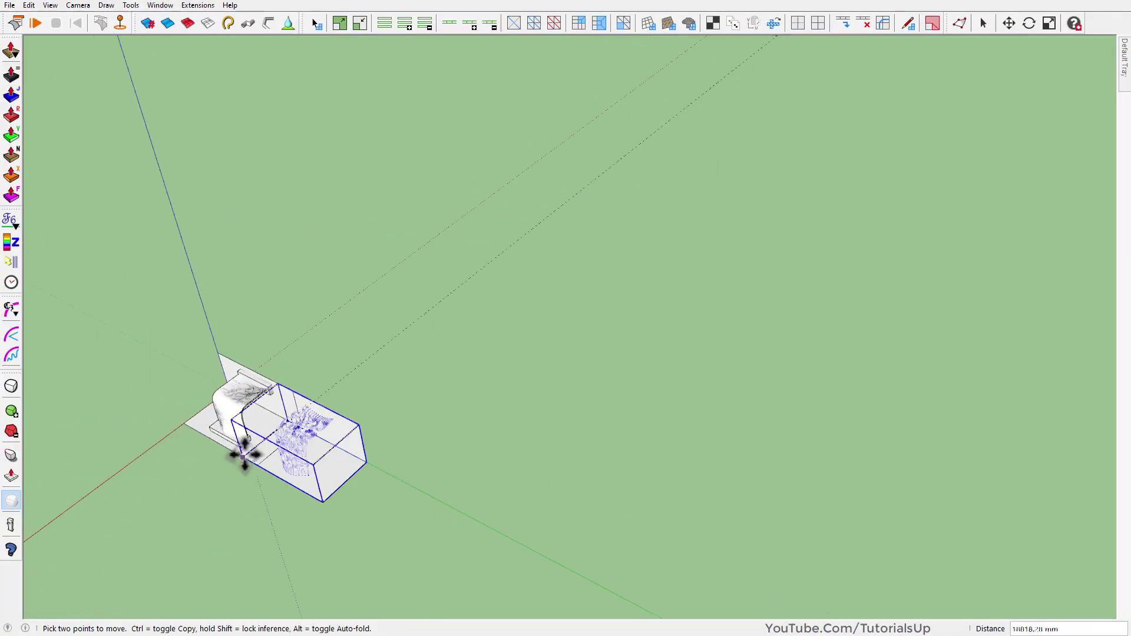
scroll(257, 464, up, 5)
scroll(295, 447, up, 3)
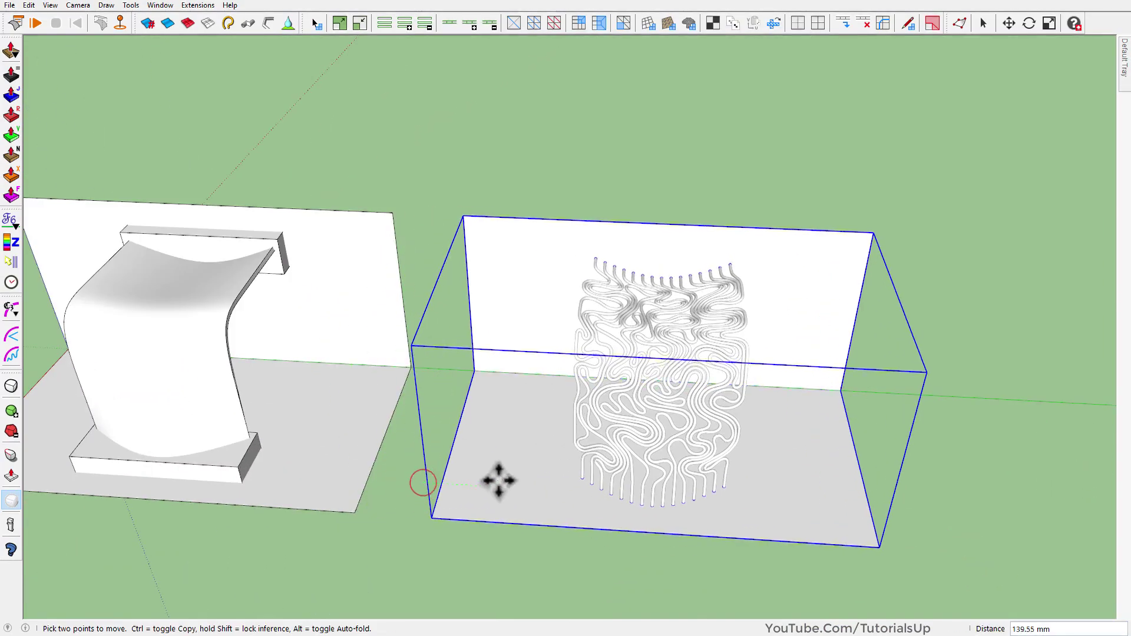
click(500, 485)
key(space)
Open the board and its nested tube component to check them, then exit editing.
scroll(682, 434, up, 3)
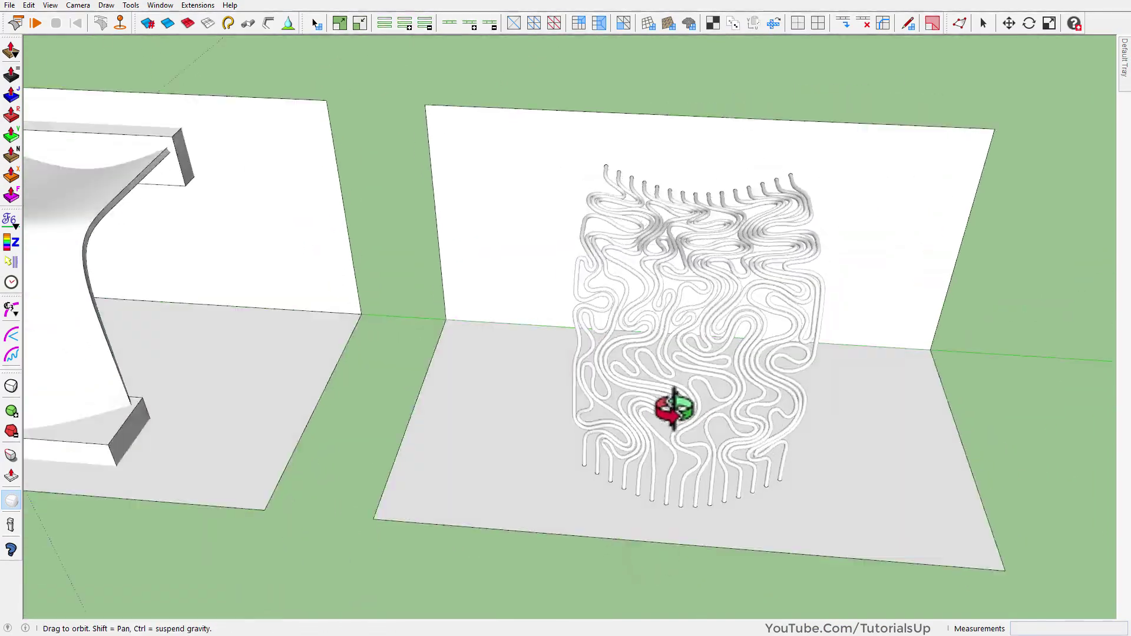
middle_drag(677, 410, 730, 353)
scroll(560, 316, down, 2)
double_click(560, 310)
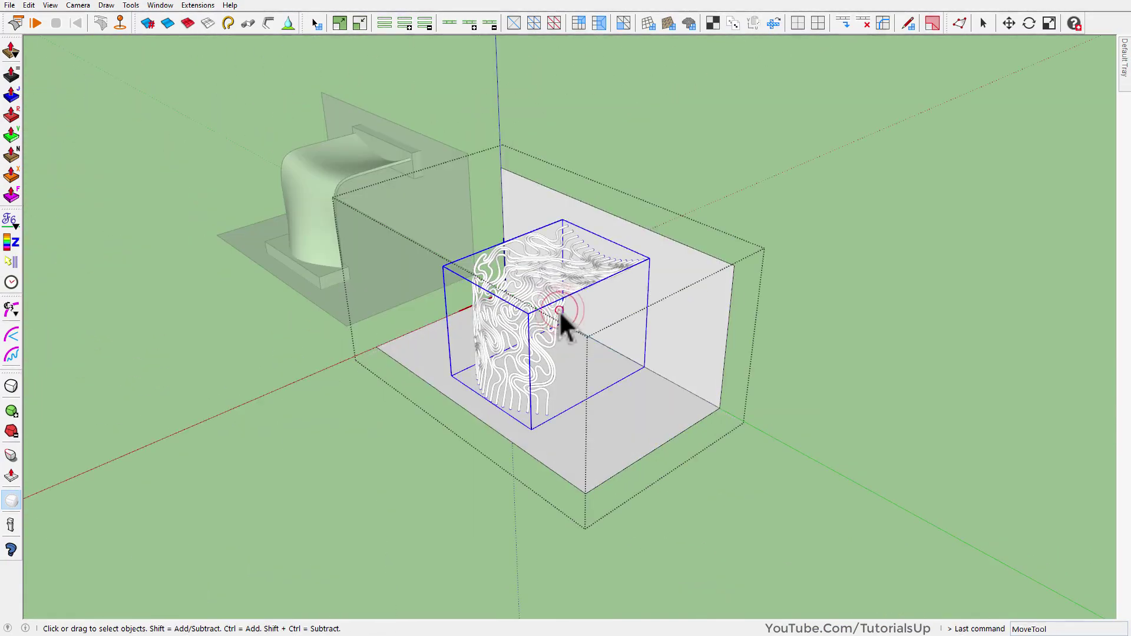
double_click(560, 310)
scroll(592, 310, up, 2)
scroll(471, 277, down, 4)
click(361, 253)
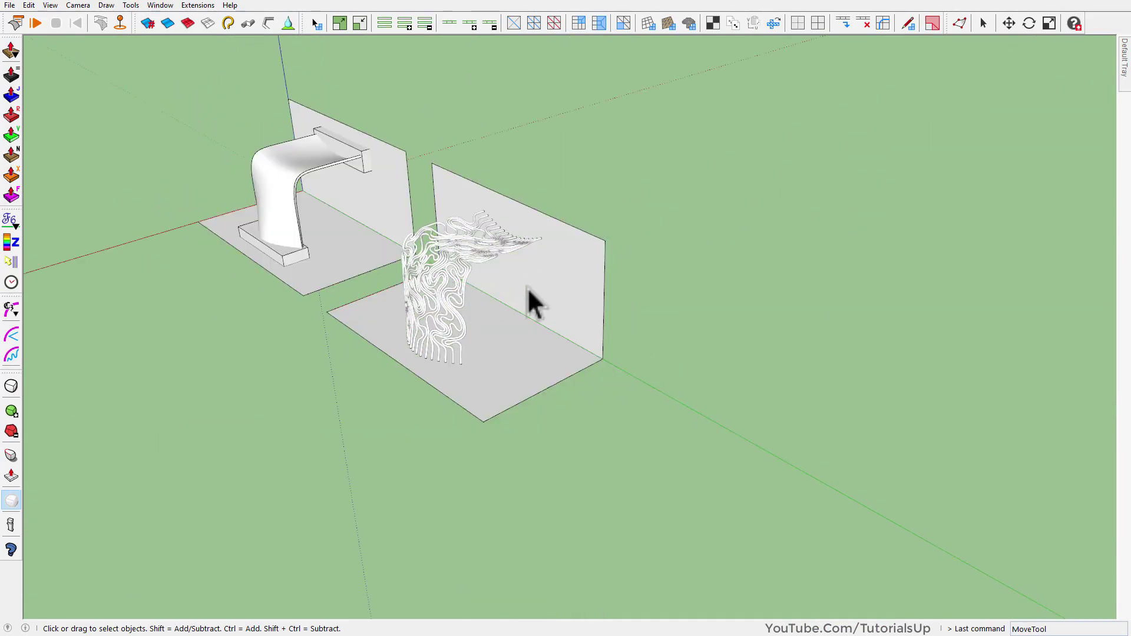
Place a Ctrl-Move copy of the tube board further to the right.
click(528, 288)
key(m)
key(ctrl)
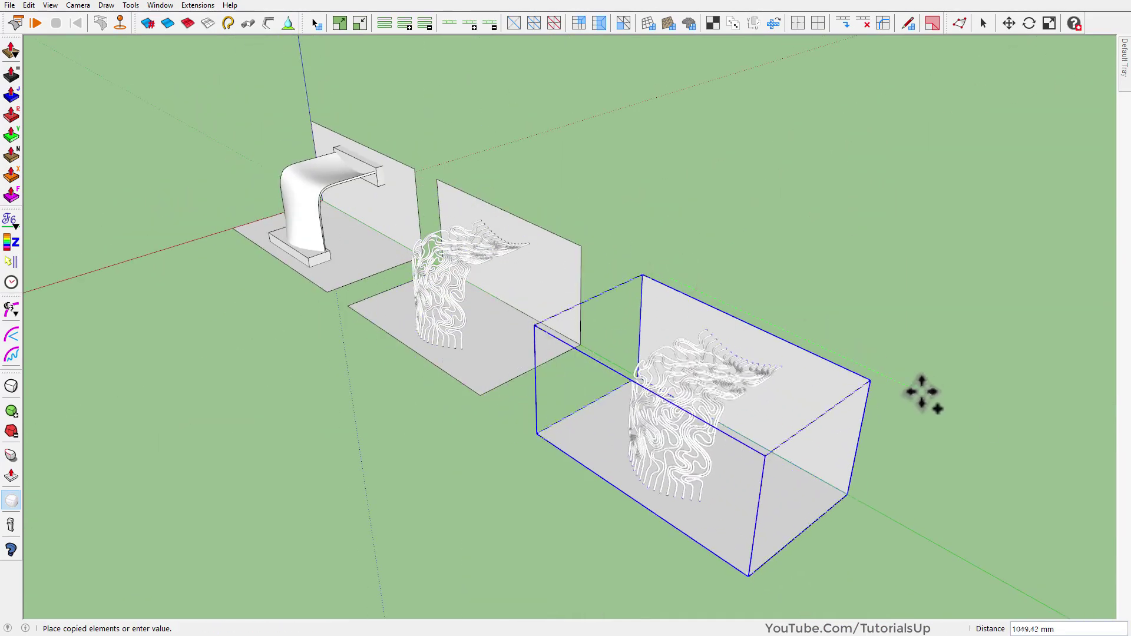
click(914, 391)
scroll(669, 361, down, 3)
scroll(677, 353, up, 3)
key(space)
Rotate the copied board about 45° in Back view so it lies tilted.
key(m)
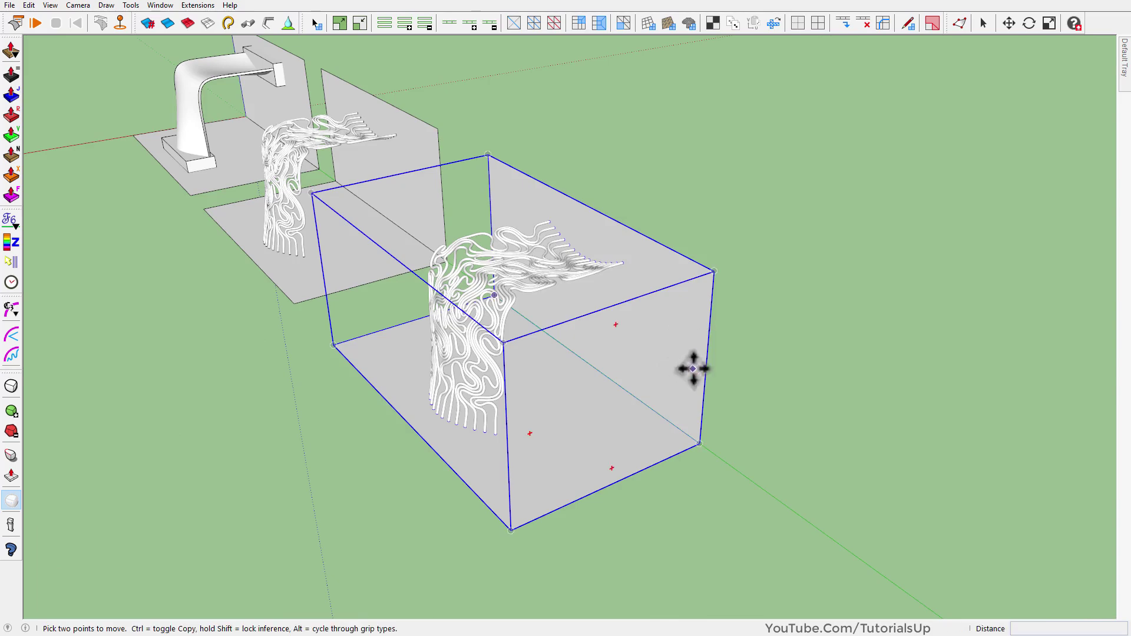
key(q)
key(F5)
click(567, 241)
scroll(625, 224, up, 2)
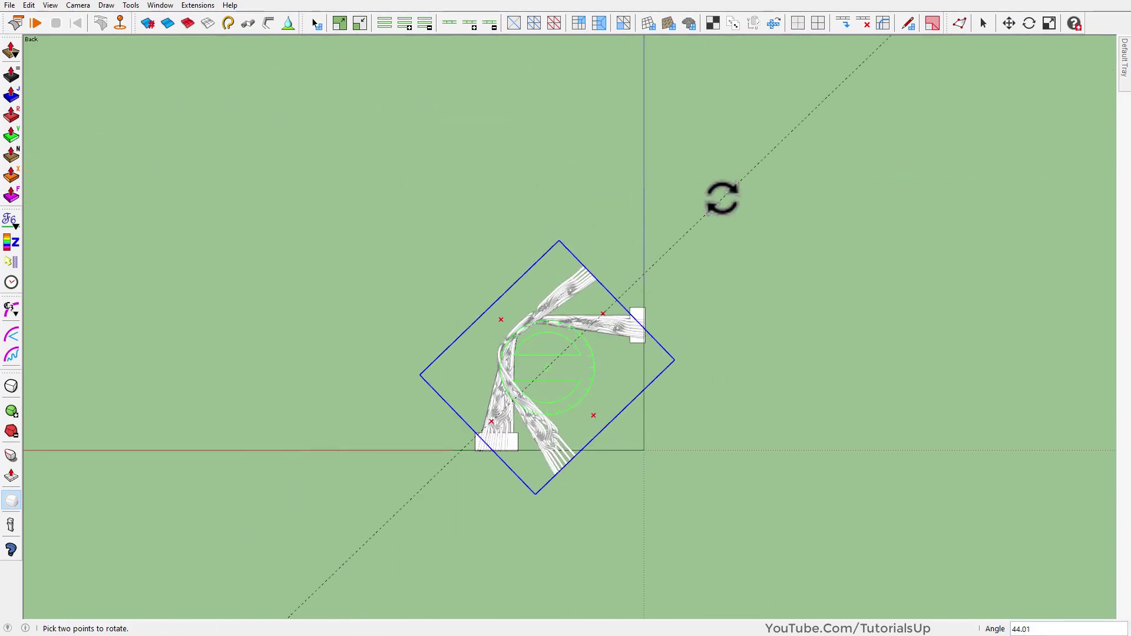
click(718, 179)
key(m)
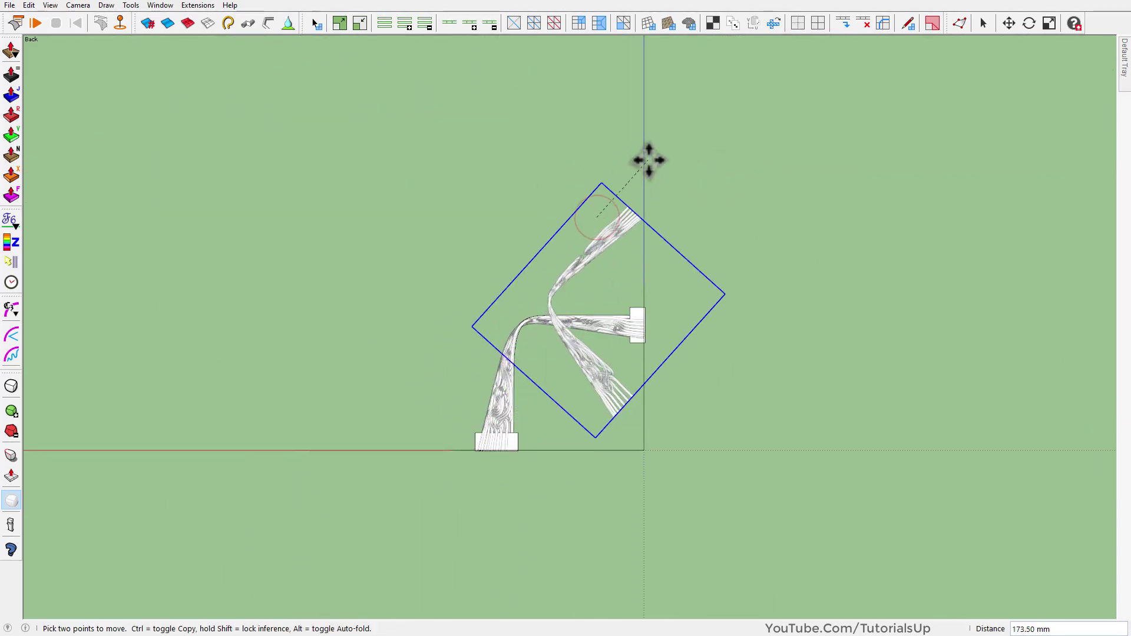
scroll(652, 159, up, 2)
click(651, 247)
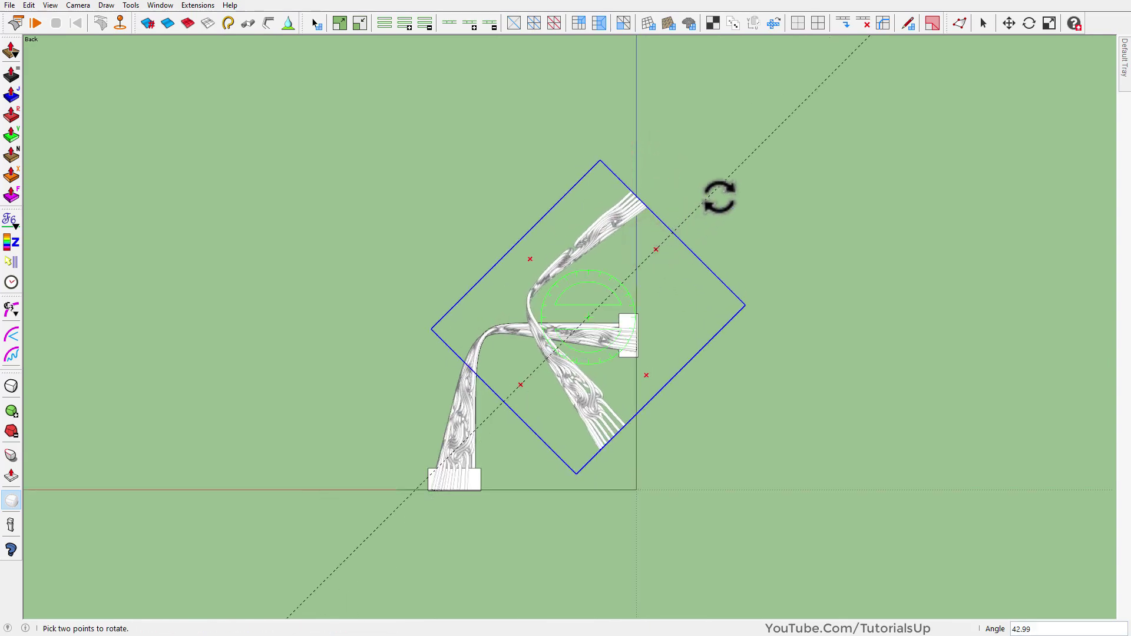
click(768, 101)
scroll(780, 283, up, 3)
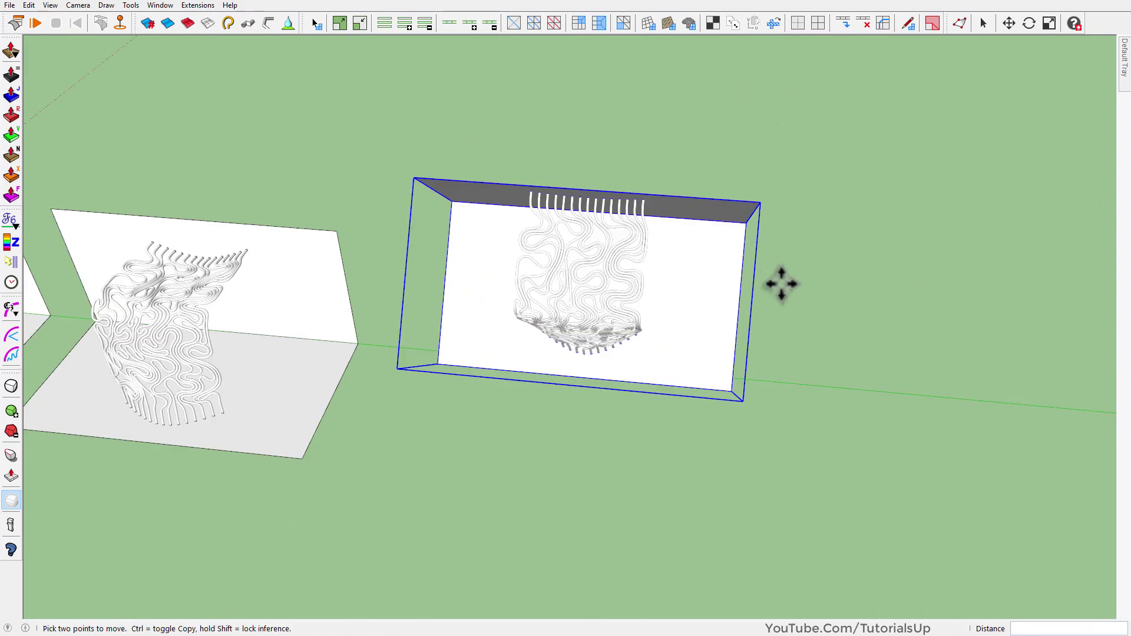
key(space)
Open the tilted board's tube component and select its inner tube group.
middle_drag(1012, 366, 674, 322)
scroll(674, 323, up, 2)
double_click(653, 288)
click(653, 288)
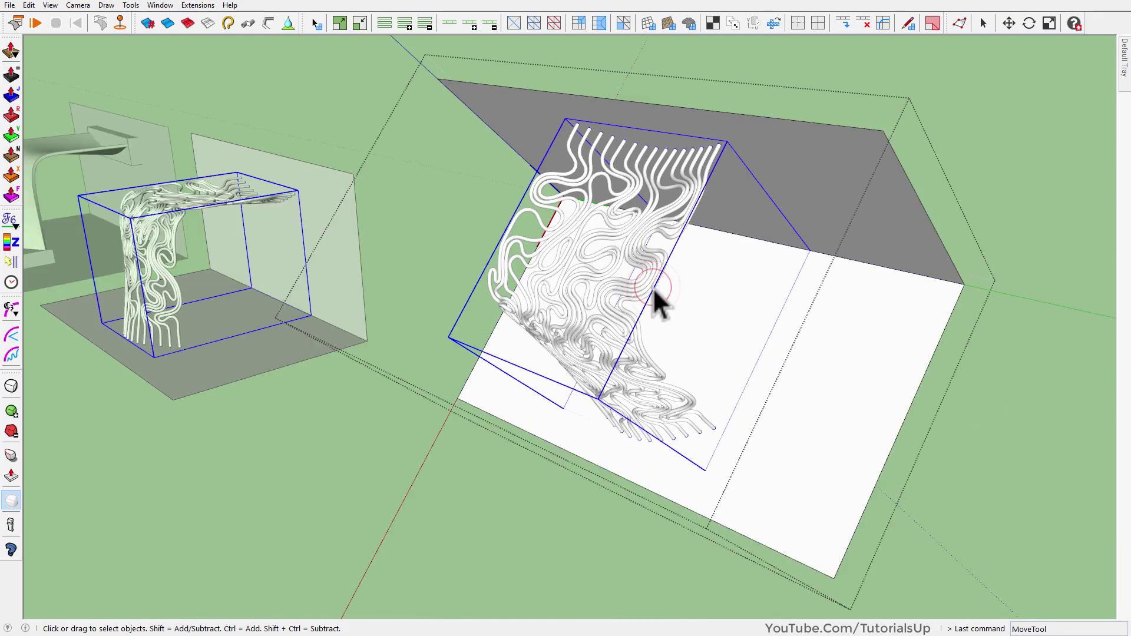
double_click(653, 287)
drag(714, 340, 420, 183)
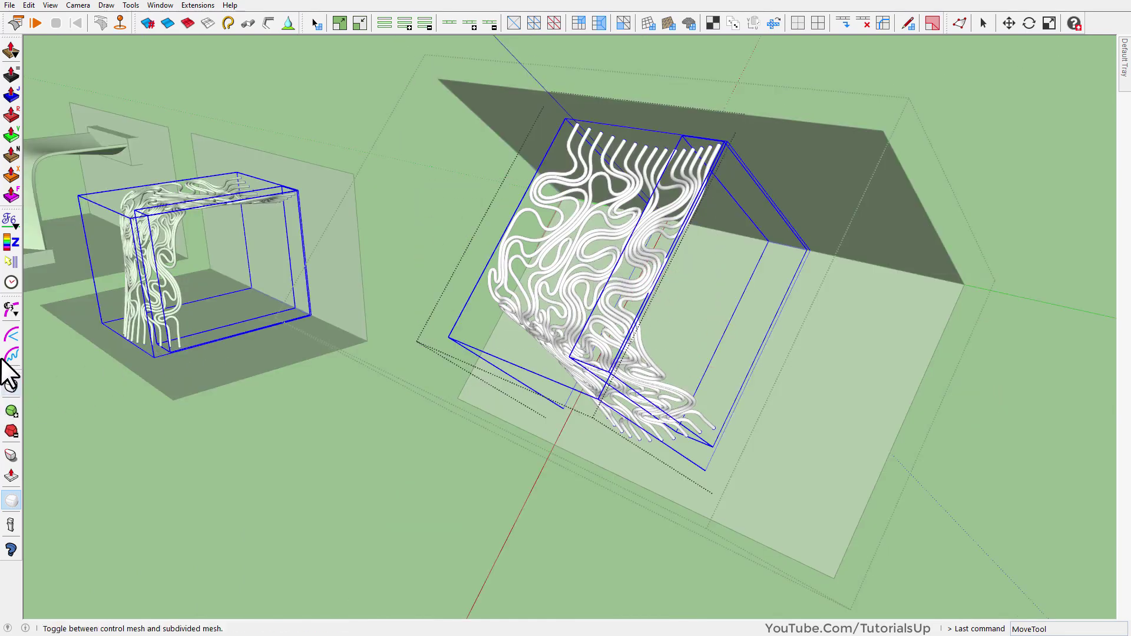
Apply FredoTools ColorByAltitude with a red-white-red ramp to the tubes, then close its window.
click(9, 243)
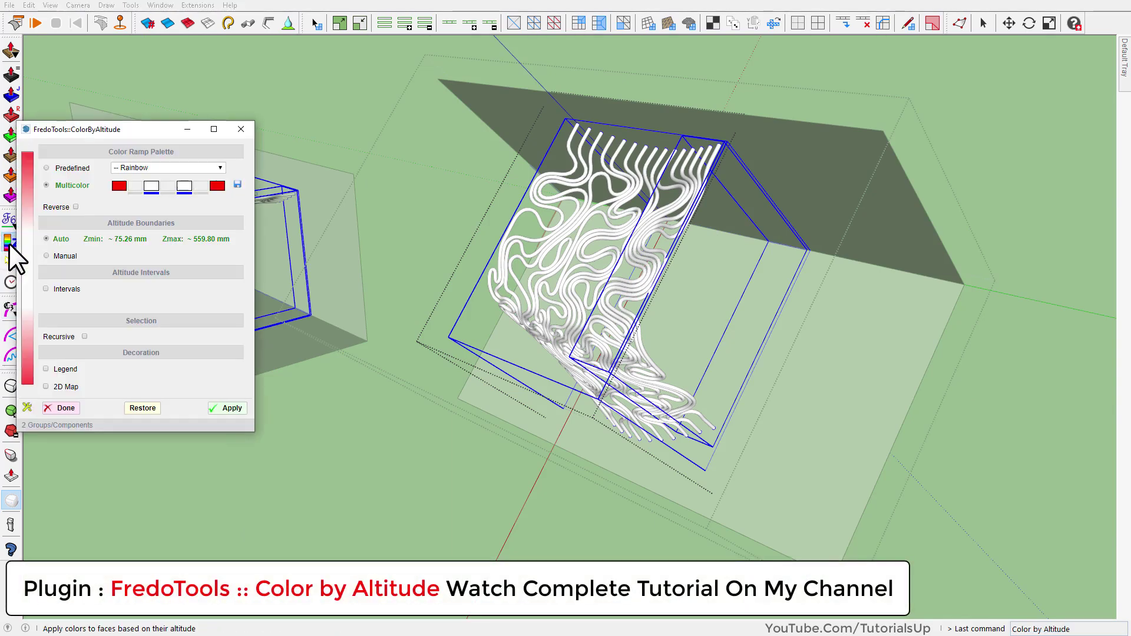
drag(113, 129, 114, 65)
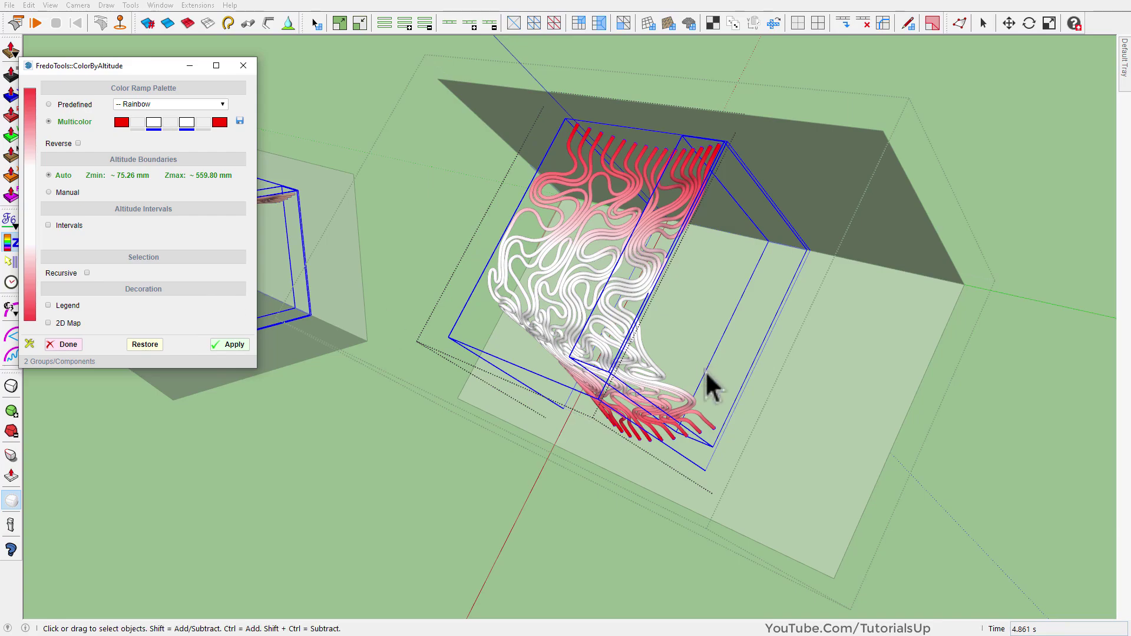
middle_drag(707, 370, 707, 328)
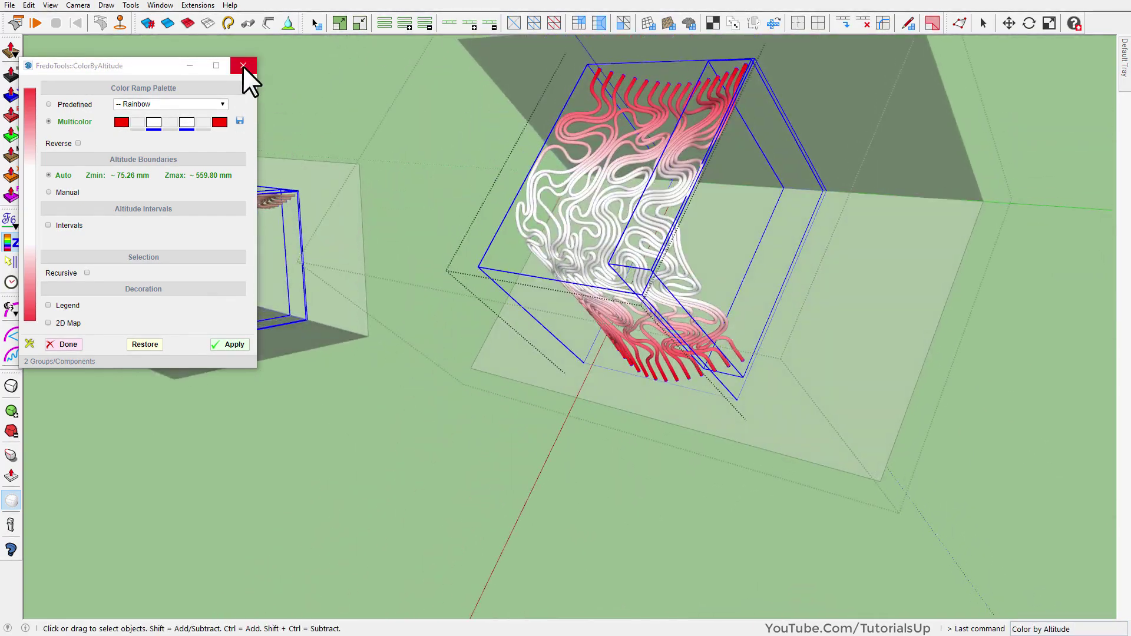
click(242, 66)
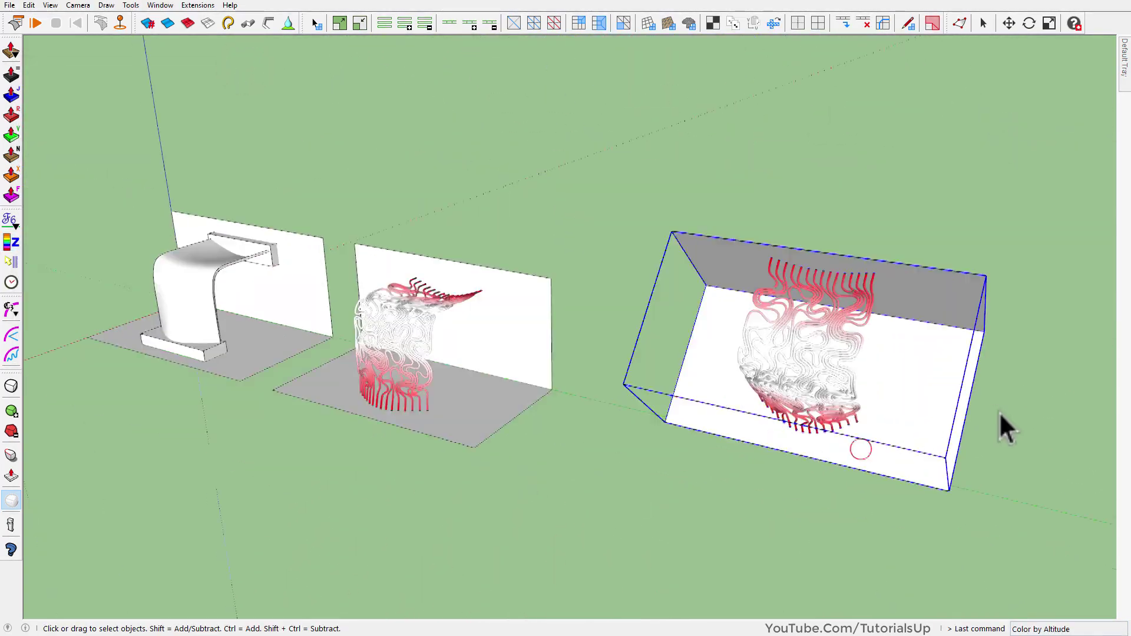
Select the left curved cloth surface and copy it.
scroll(276, 365, up, 5)
scroll(667, 360, up, 3)
middle_drag(723, 389, 725, 482)
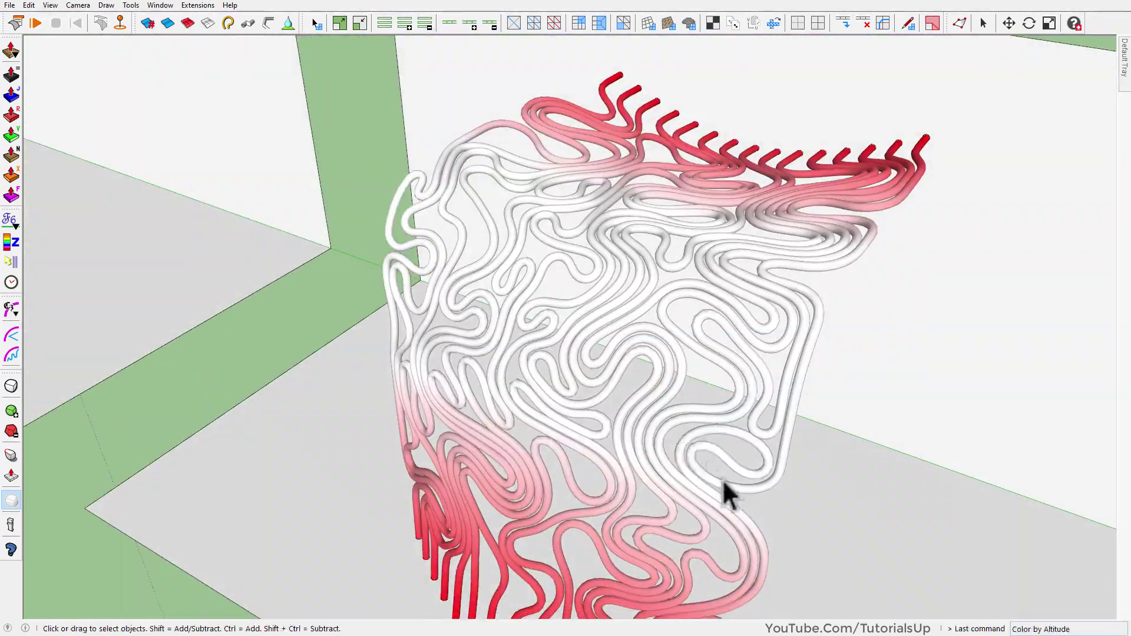
scroll(687, 407, down, 5)
shift+middle_drag(65, 306, 341, 316)
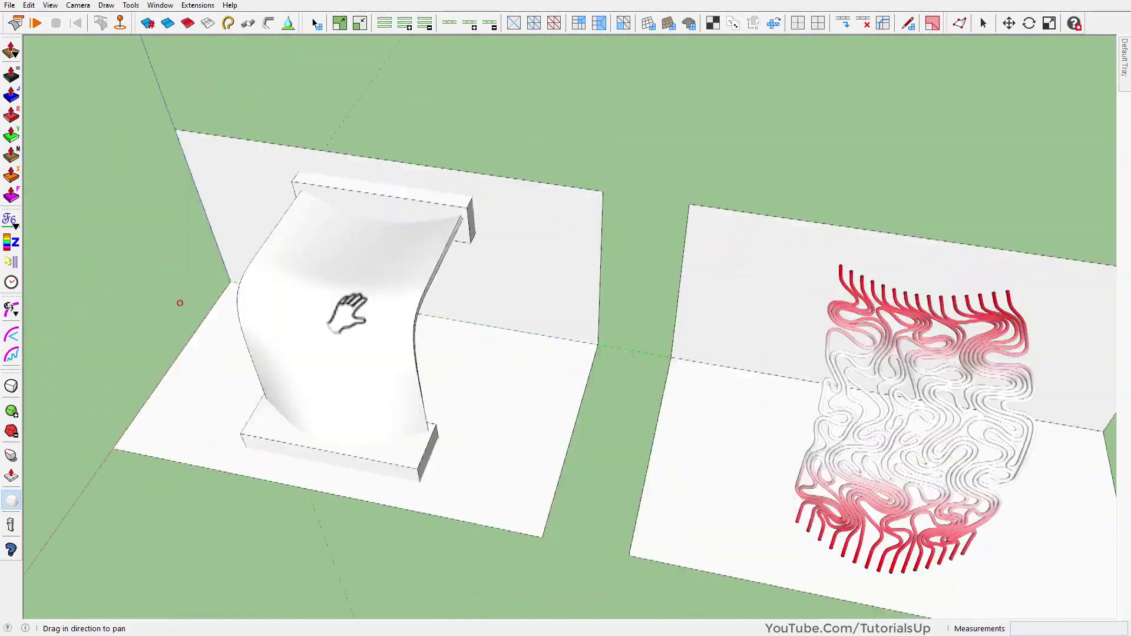
scroll(397, 303, up, 5)
click(398, 299)
click(369, 271)
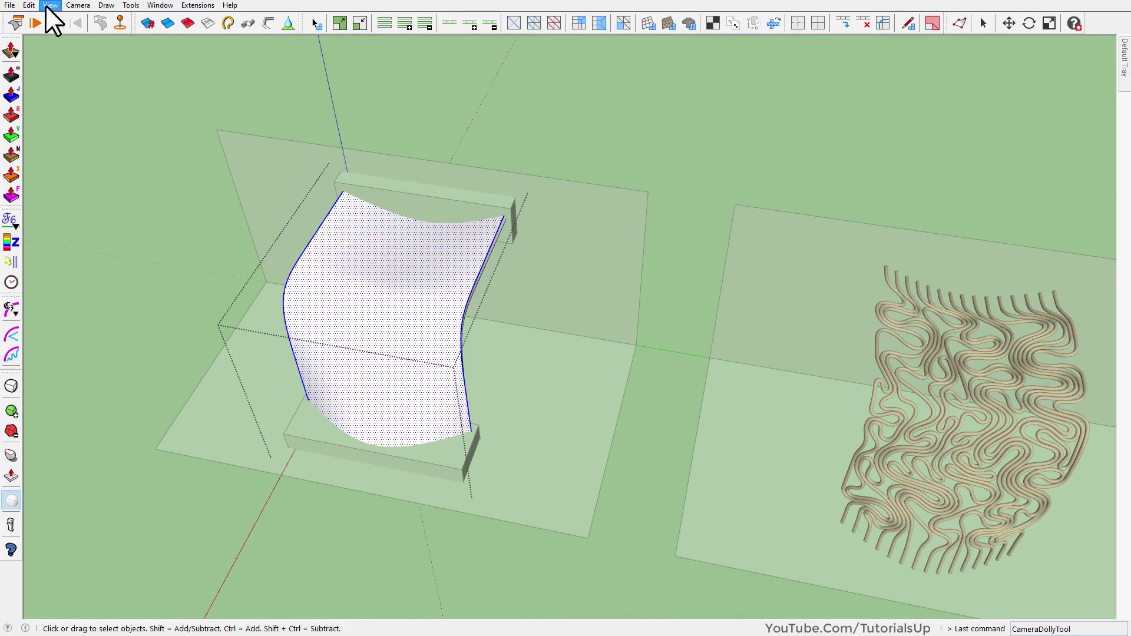
click(29, 4)
click(66, 66)
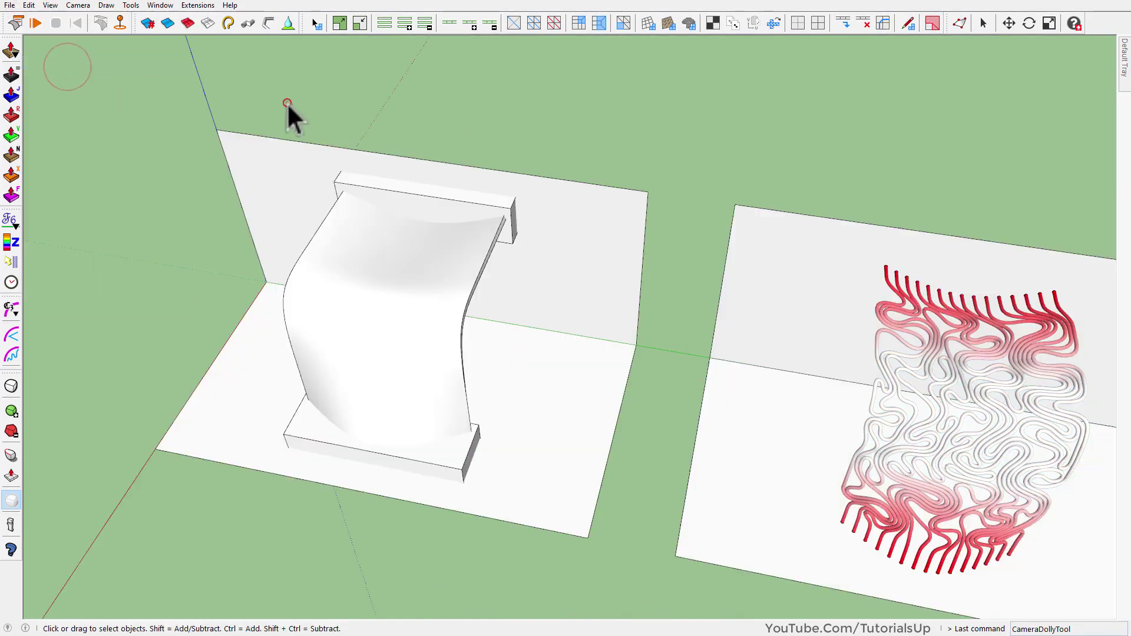
Paste the copied surface and place it over the tube strands on the right-hand model.
click(288, 103)
click(29, 5)
click(72, 88)
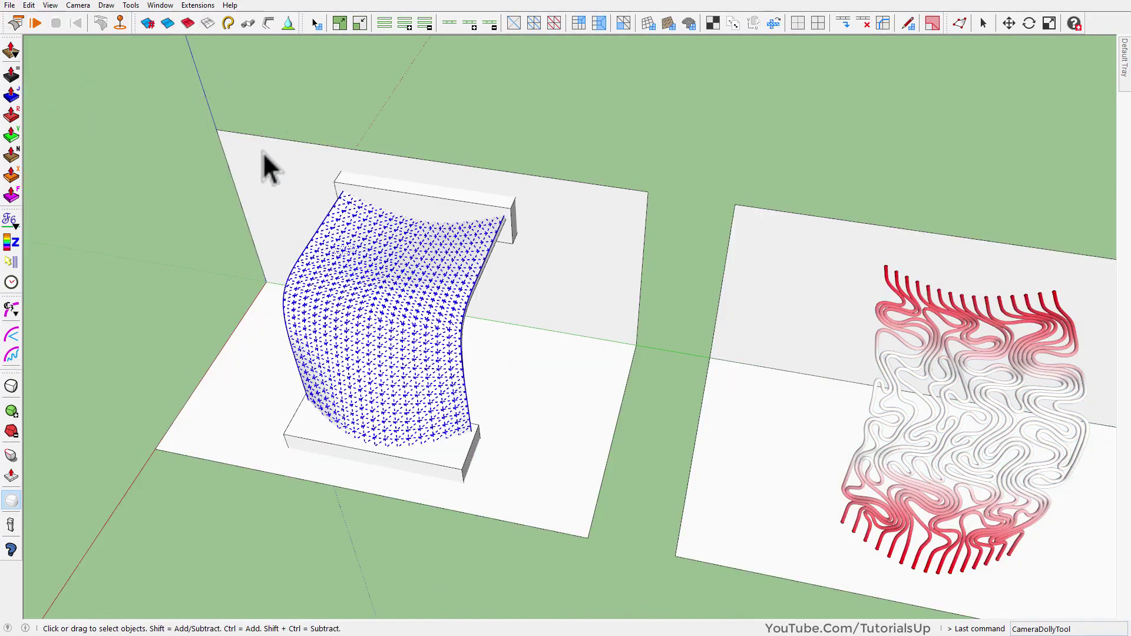
key(m)
click(218, 131)
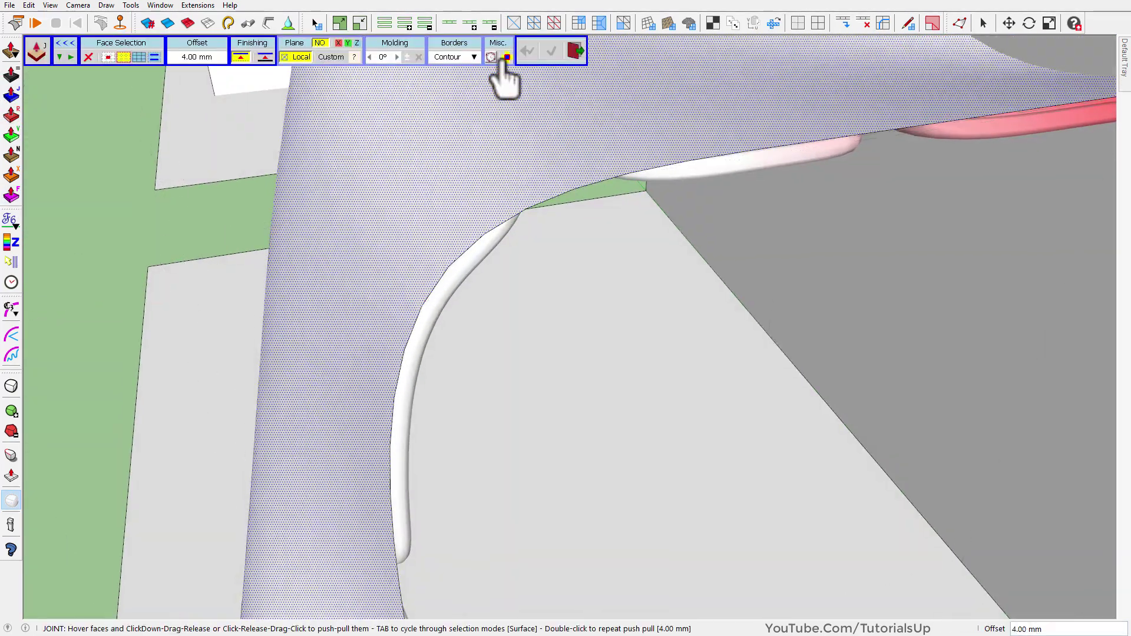
Thicken the copied surface into a shell of about 3.14 mm with Joint Push Pull, then group it.
click(407, 297)
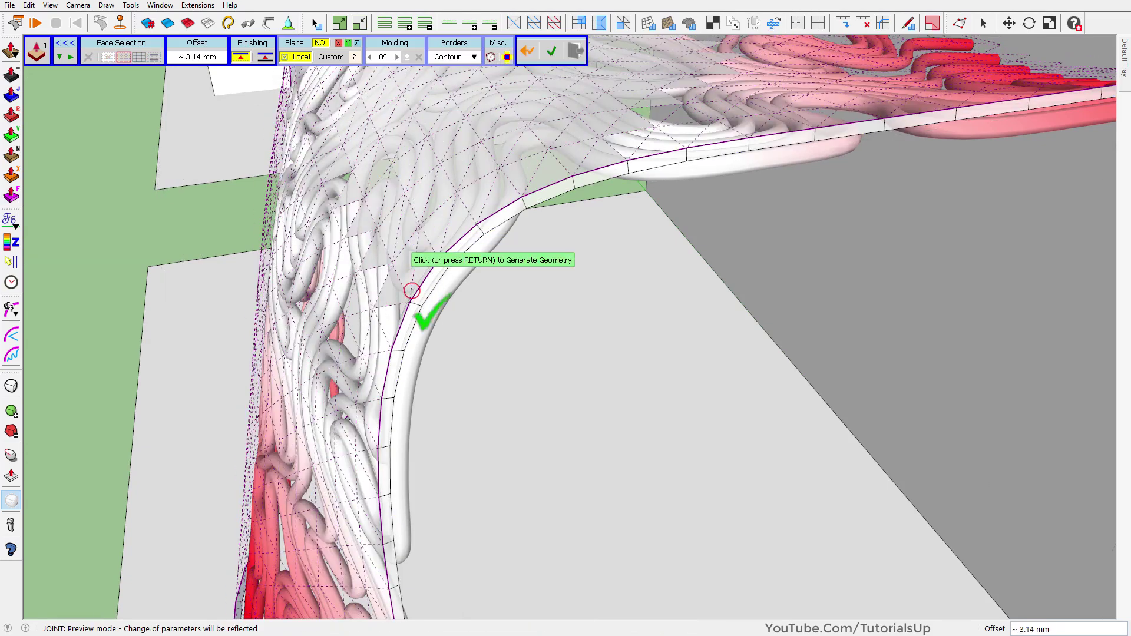
click(203, 236)
mouse_move(228, 286)
middle_down()
mouse_move(222, 372)
mouse_move(176, 384)
middle_up()
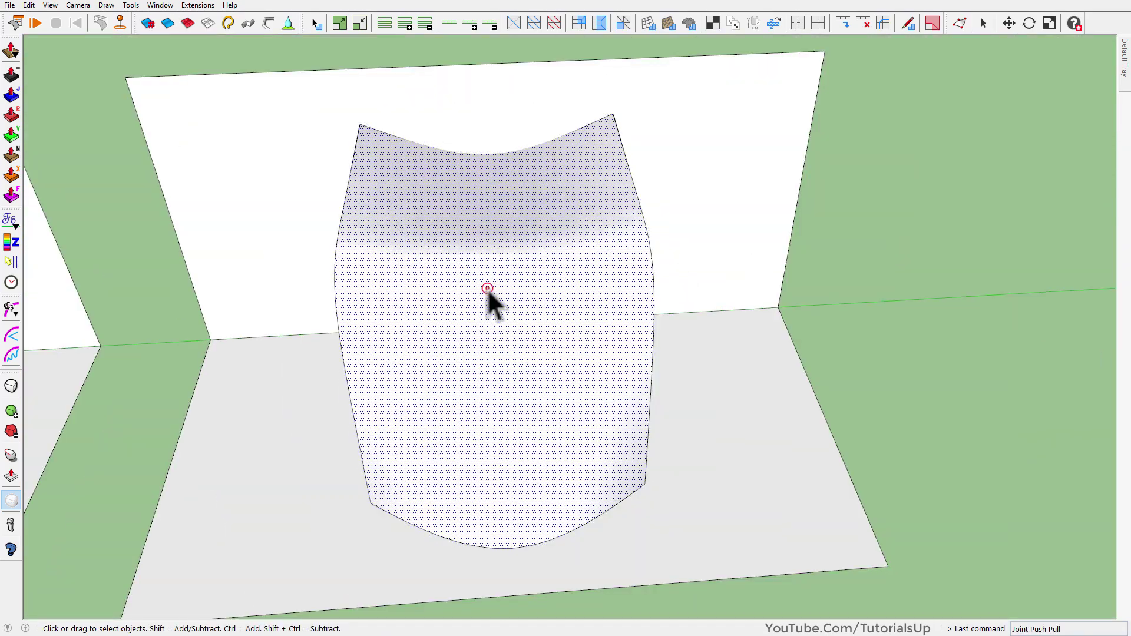
mouse_move(487, 289)
middle_down()
mouse_move(361, 321)
mouse_move(521, 249)
middle_up()
right_click(521, 249)
click(604, 114)
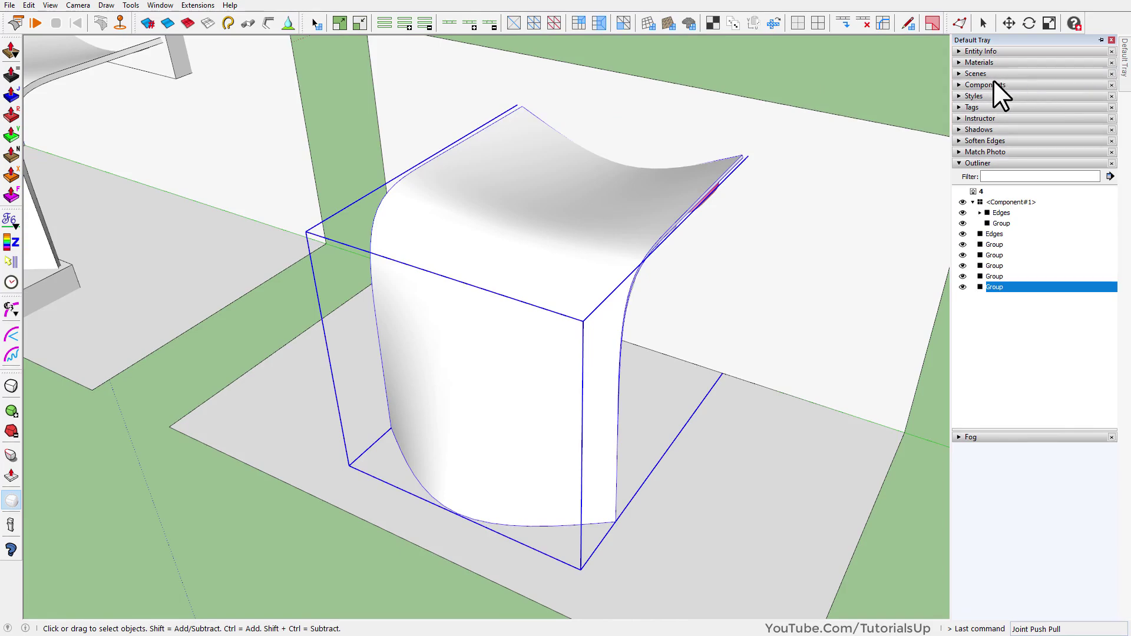
Paint the shell a translucent blue material, then open the tube group for editing.
click(989, 62)
click(714, 183)
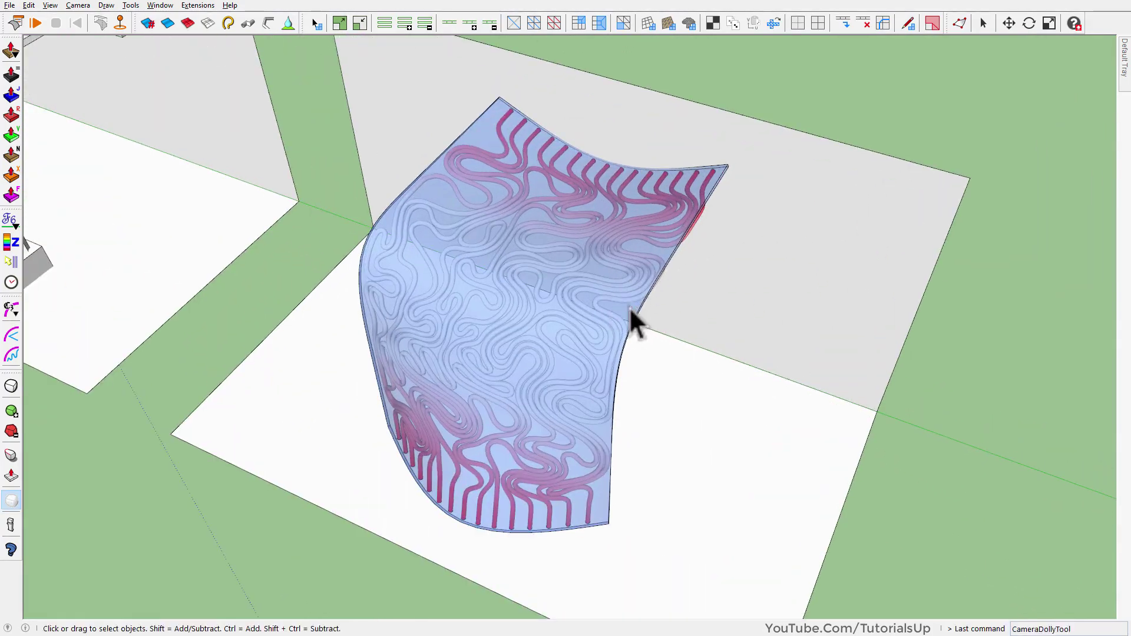
click(632, 316)
double_click(633, 315)
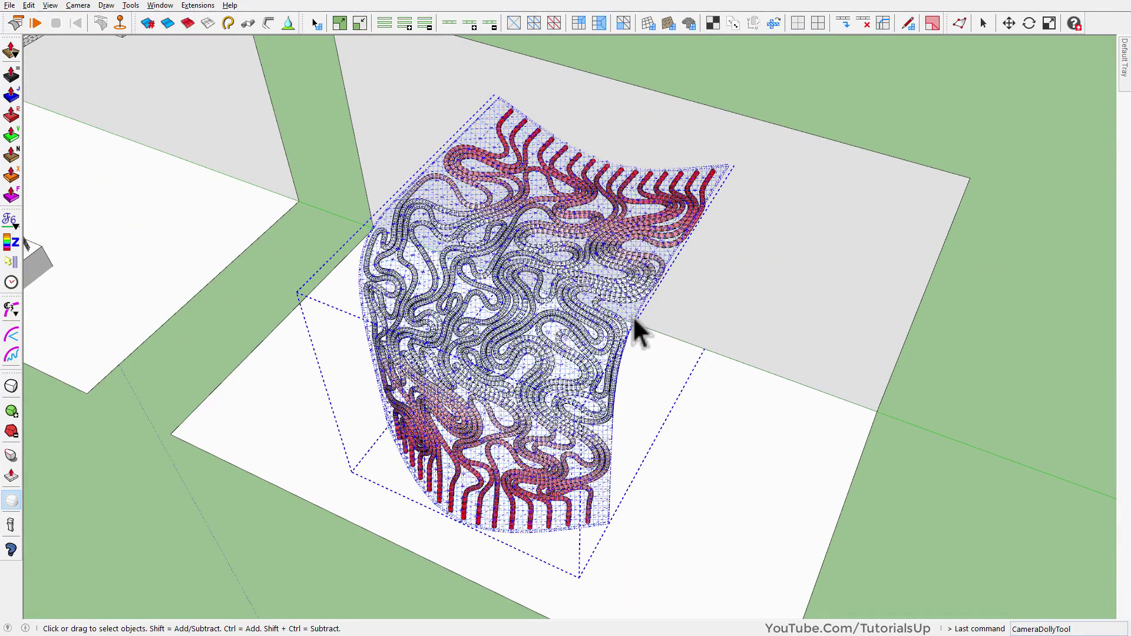
scroll(577, 320, up, 5)
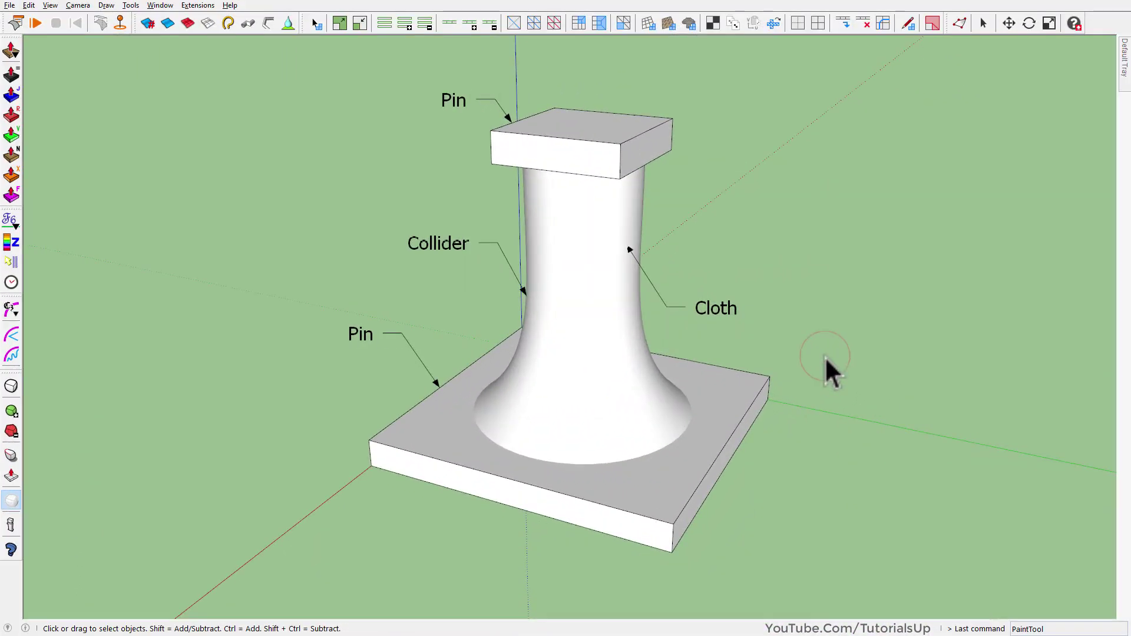
Move the flared column aside to expose the strands.
click(462, 457)
click(574, 339)
mouse_move(574, 339)
middle_down()
mouse_move(575, 374)
mouse_move(353, 404)
middle_up()
click(583, 379)
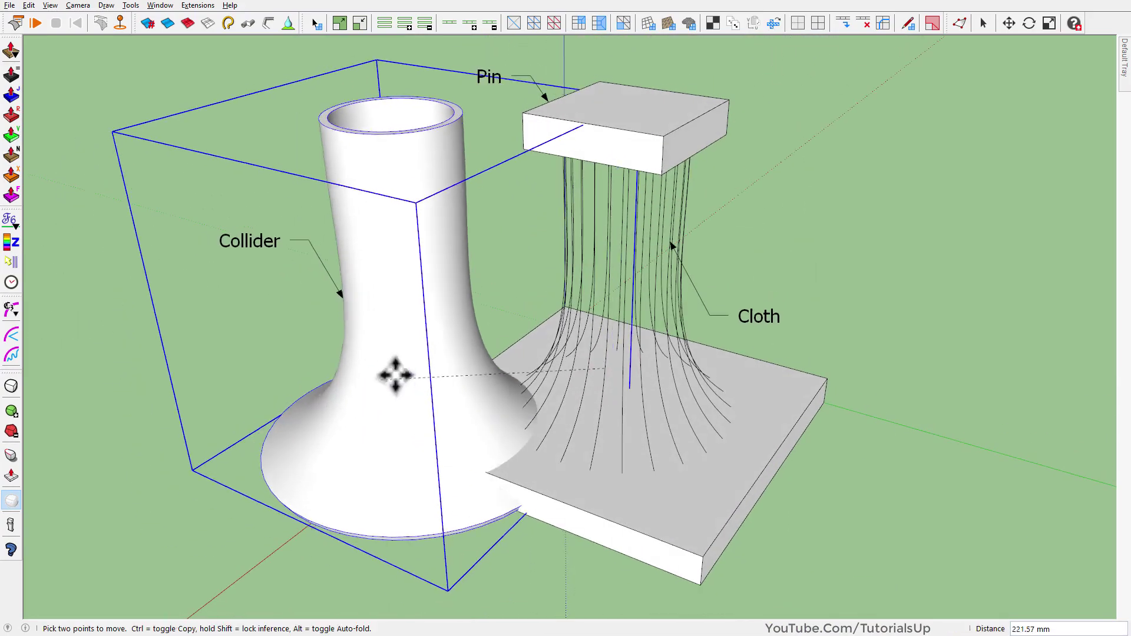
scroll(396, 375, up, 5)
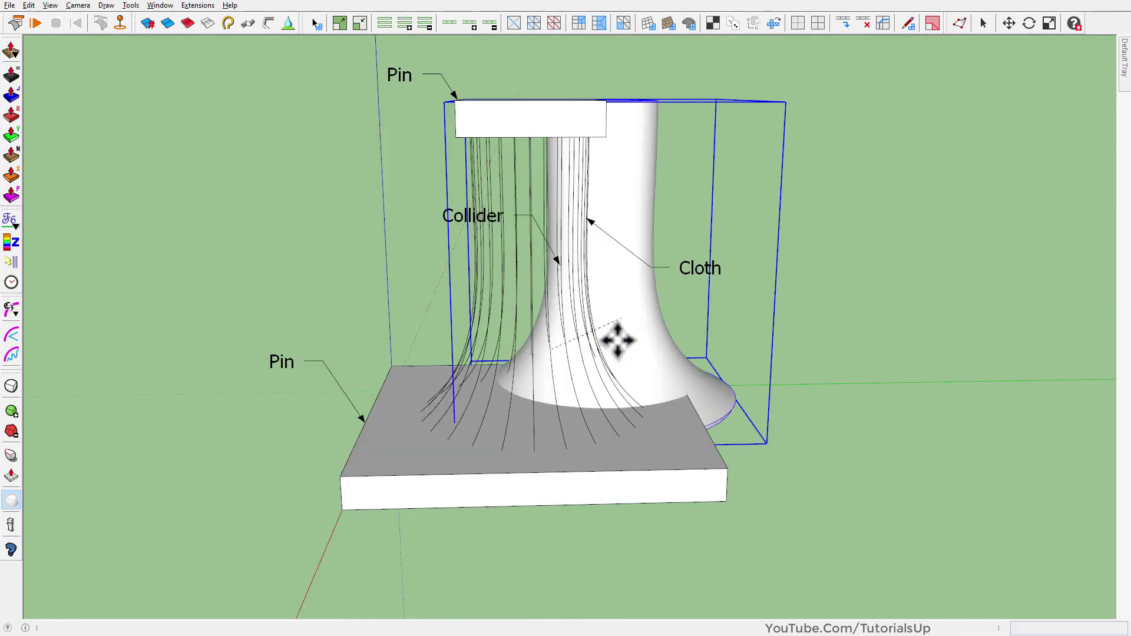
Pin the Default Tray so the Outliner, Materials and Tags panels stay docked.
click(870, 339)
middle_drag(869, 338, 871, 336)
click(1124, 68)
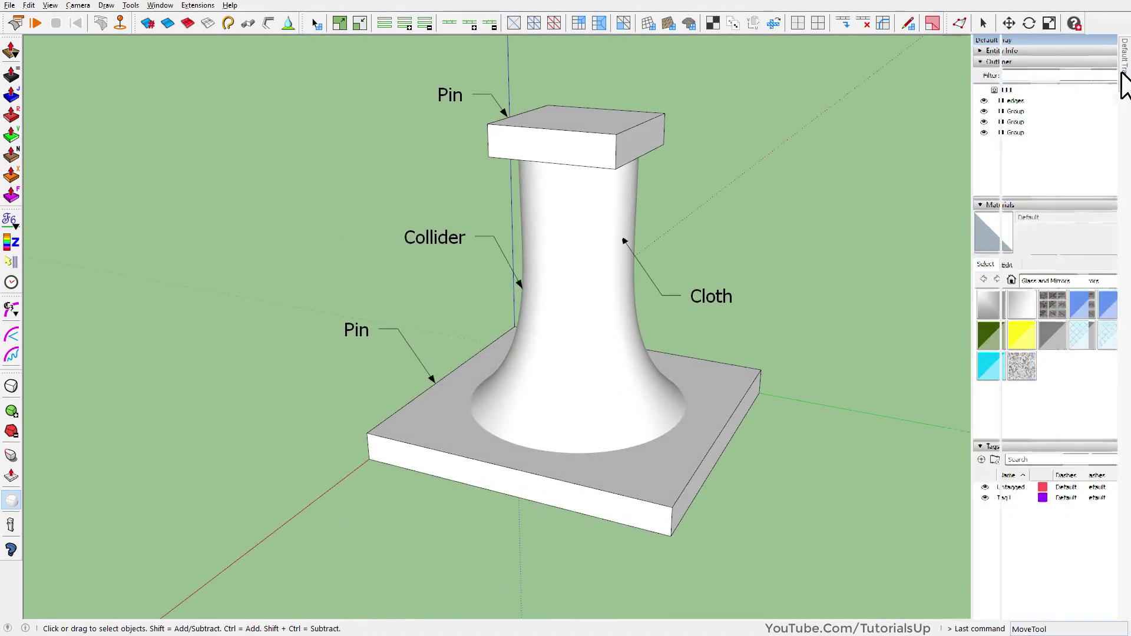
click(1101, 40)
scroll(487, 285, up, 2)
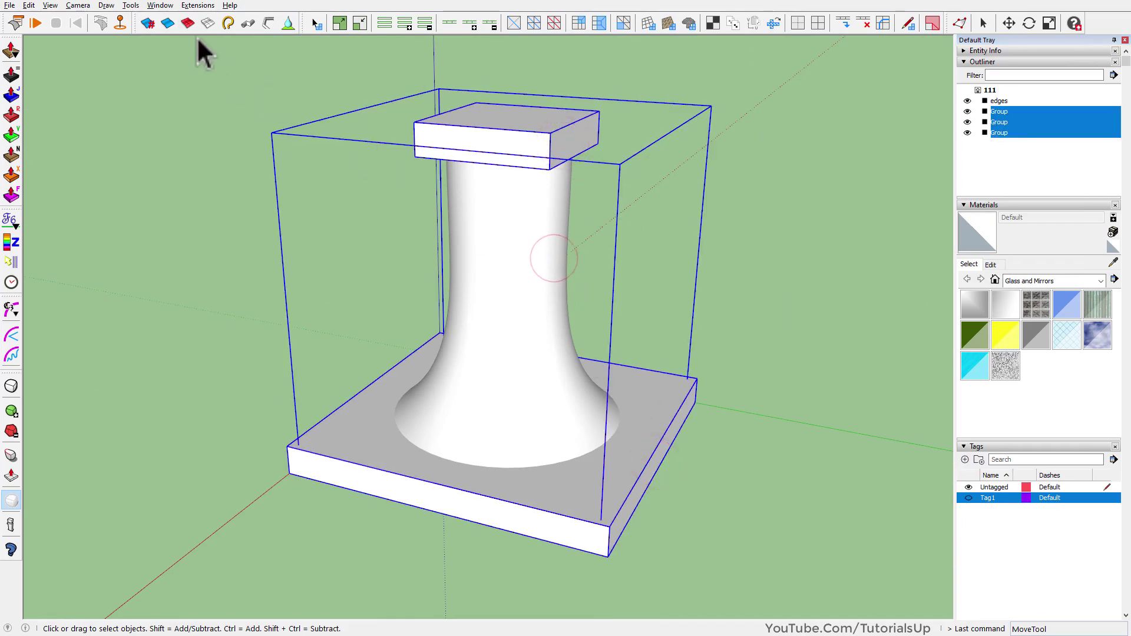
Hide all edges and paint the top slab, column and base with translucent grey glass.
click(196, 6)
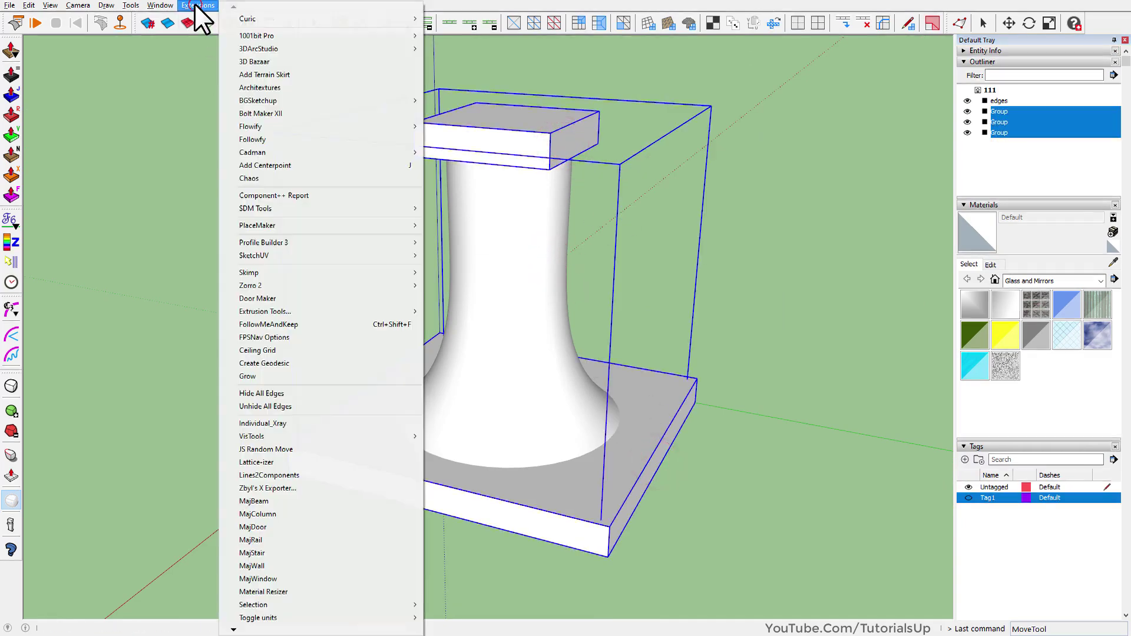
click(291, 397)
click(743, 307)
click(659, 396)
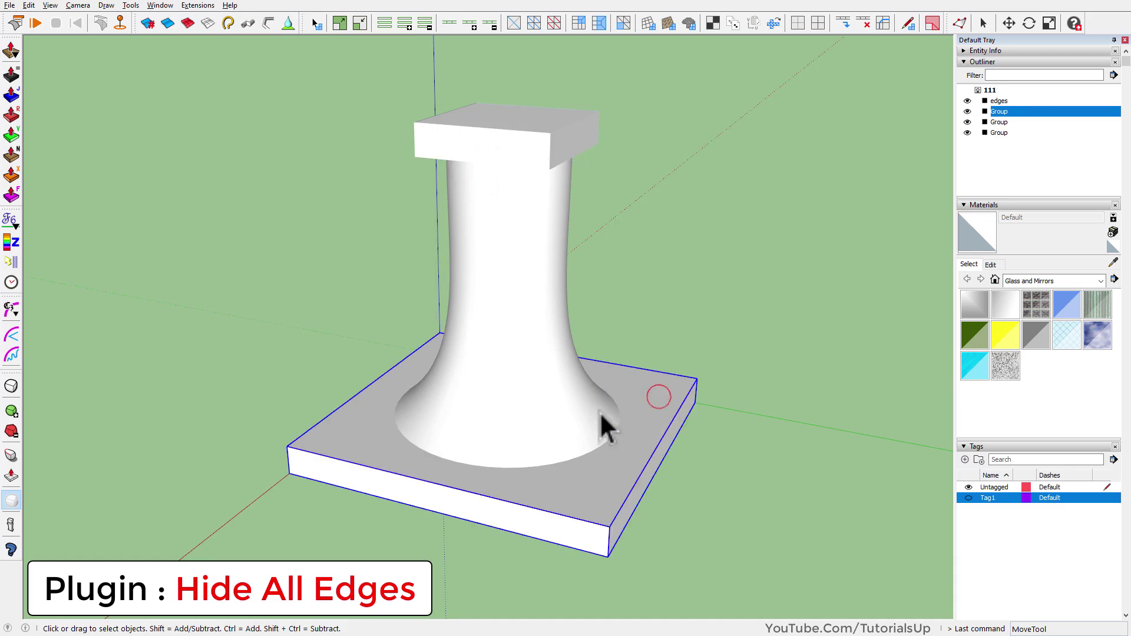
click(577, 131)
click(549, 248)
click(617, 453)
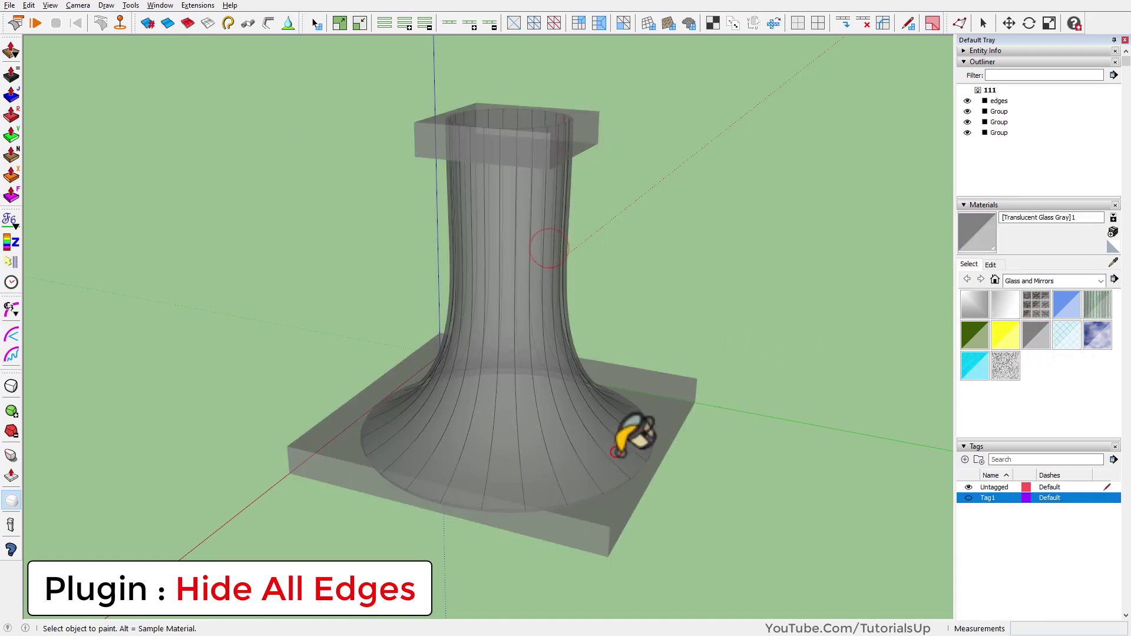
Lower the glass material's opacity to 0 so the slabs and column are nearly invisible.
click(992, 264)
drag(1004, 446, 969, 445)
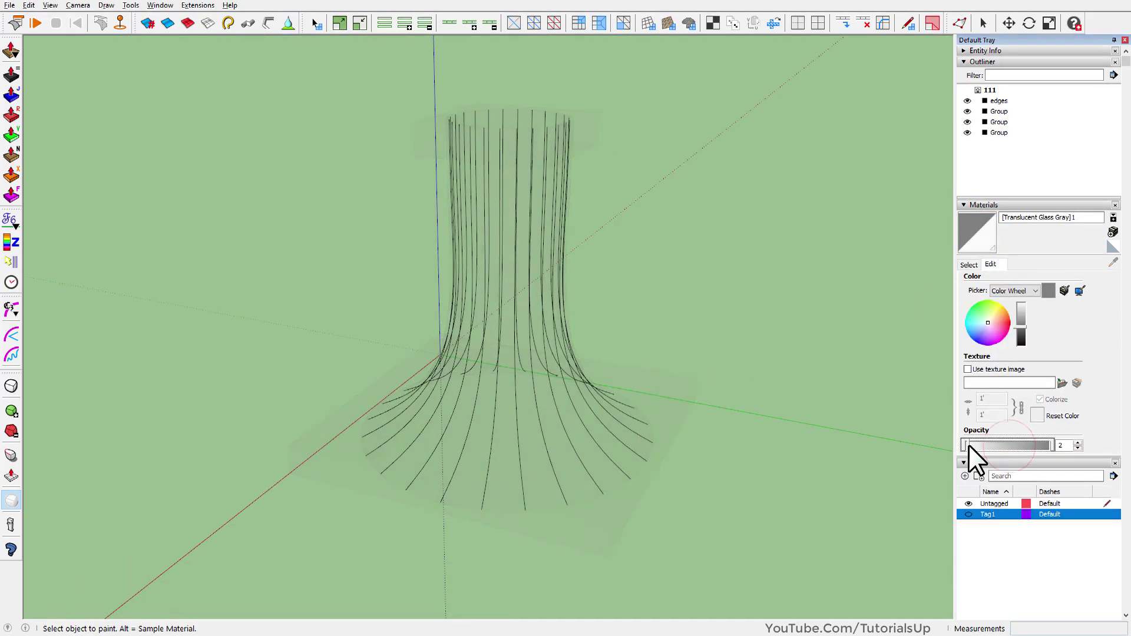
key(space)
mouse_move(556, 354)
middle_down()
mouse_move(585, 270)
mouse_move(522, 535)
mouse_move(536, 382)
mouse_move(676, 213)
middle_up()
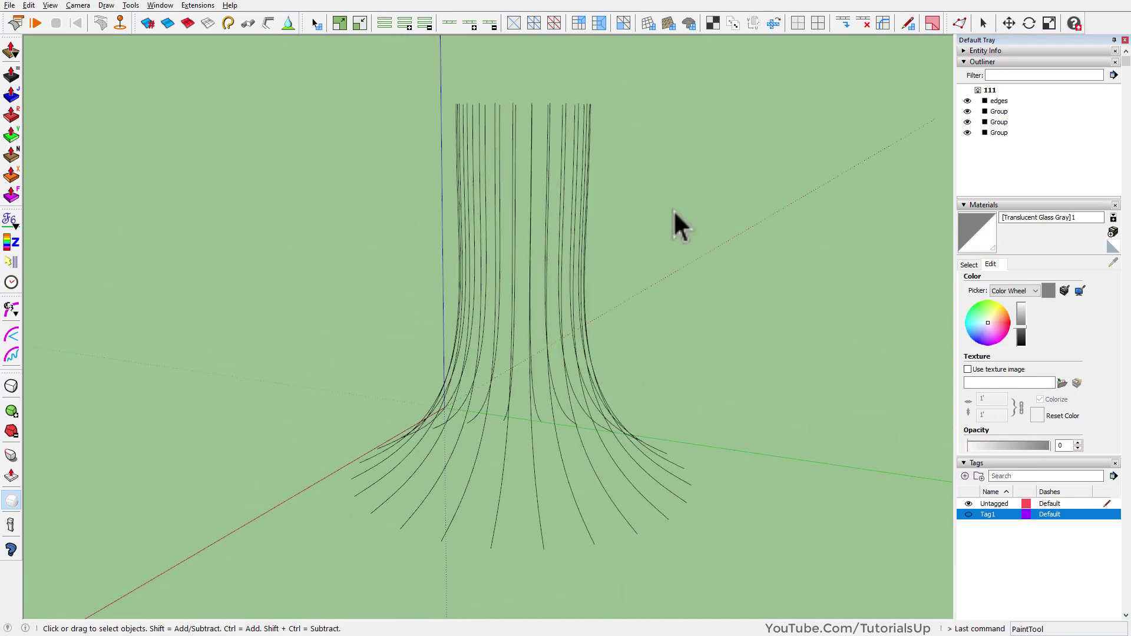
Open the ClothWorks window for the strand edges group and start the cloth simulation.
click(998, 103)
click(767, 207)
click(16, 23)
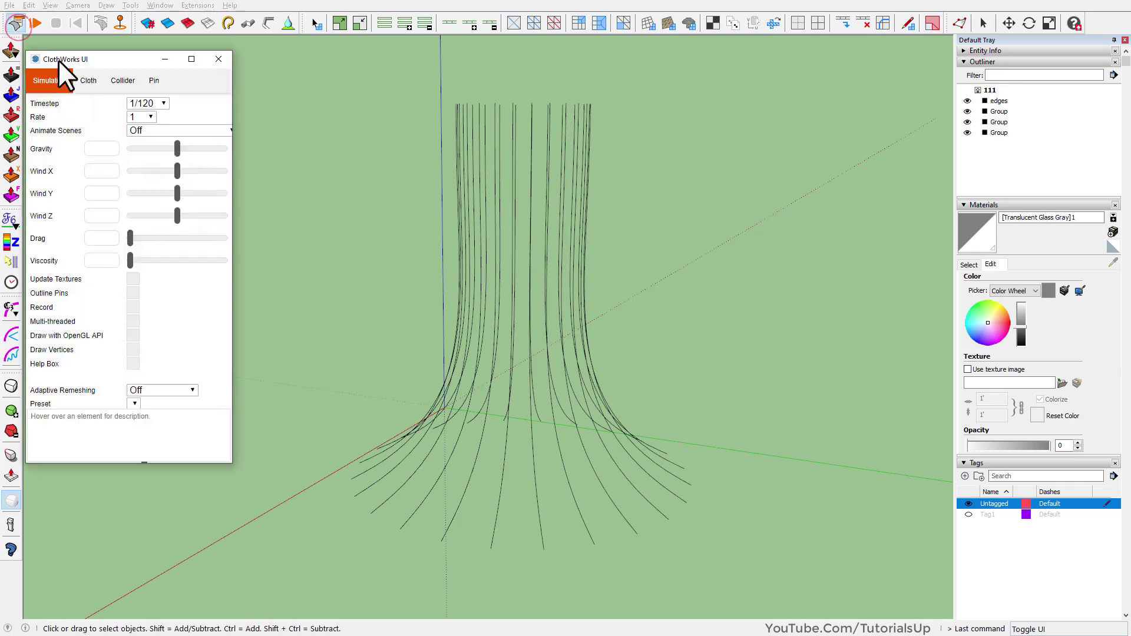
click(999, 103)
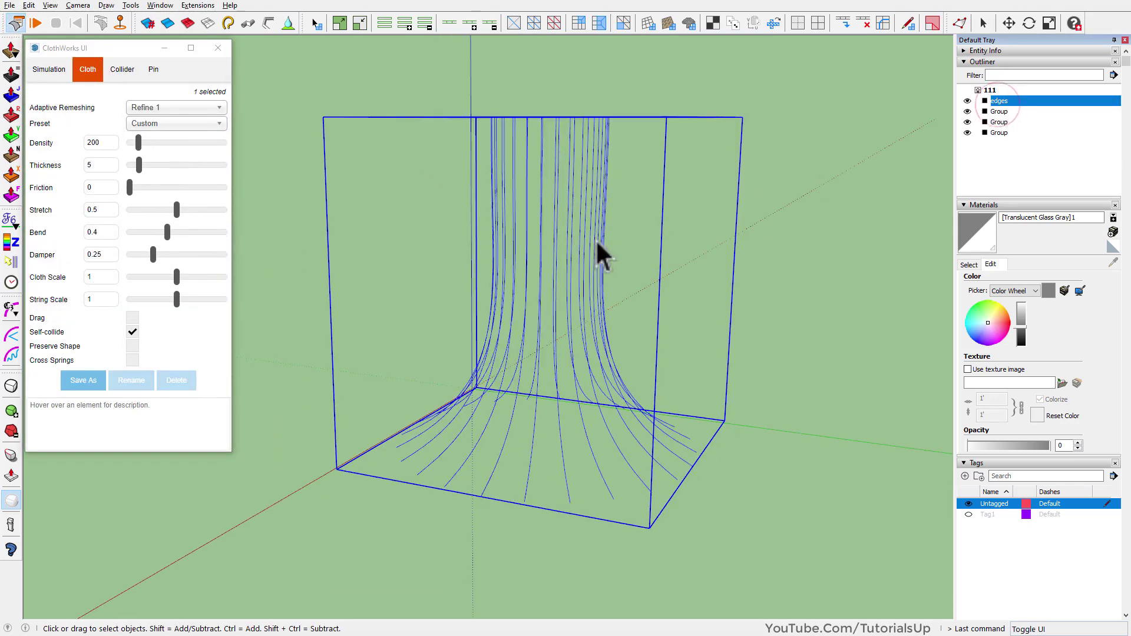
middle_drag(596, 253, 477, 287)
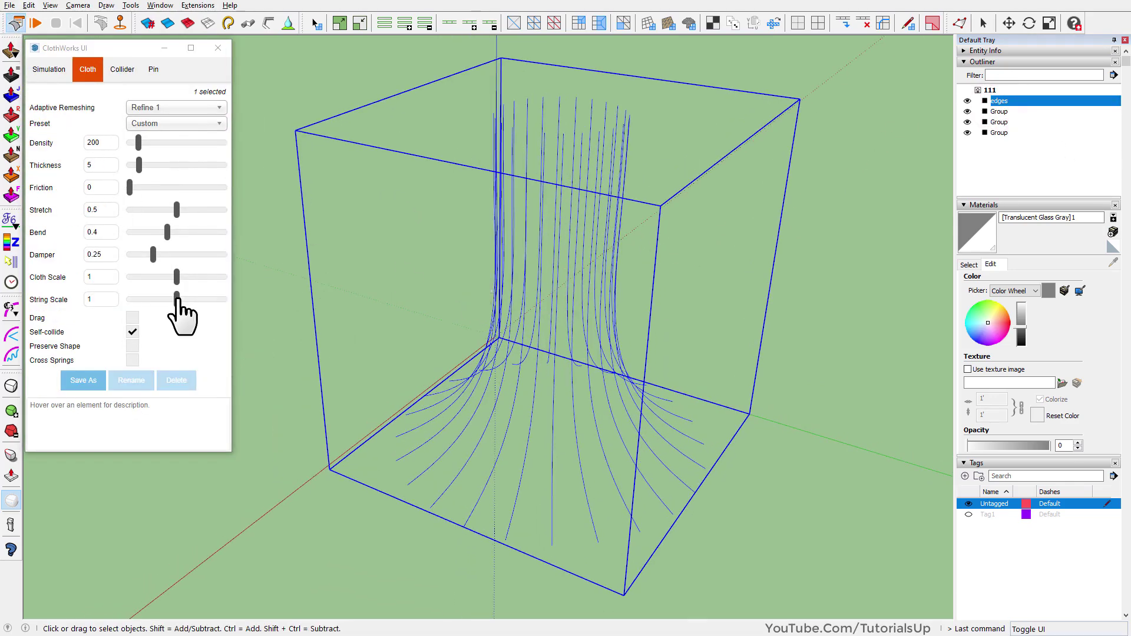
middle_drag(306, 254, 492, 353)
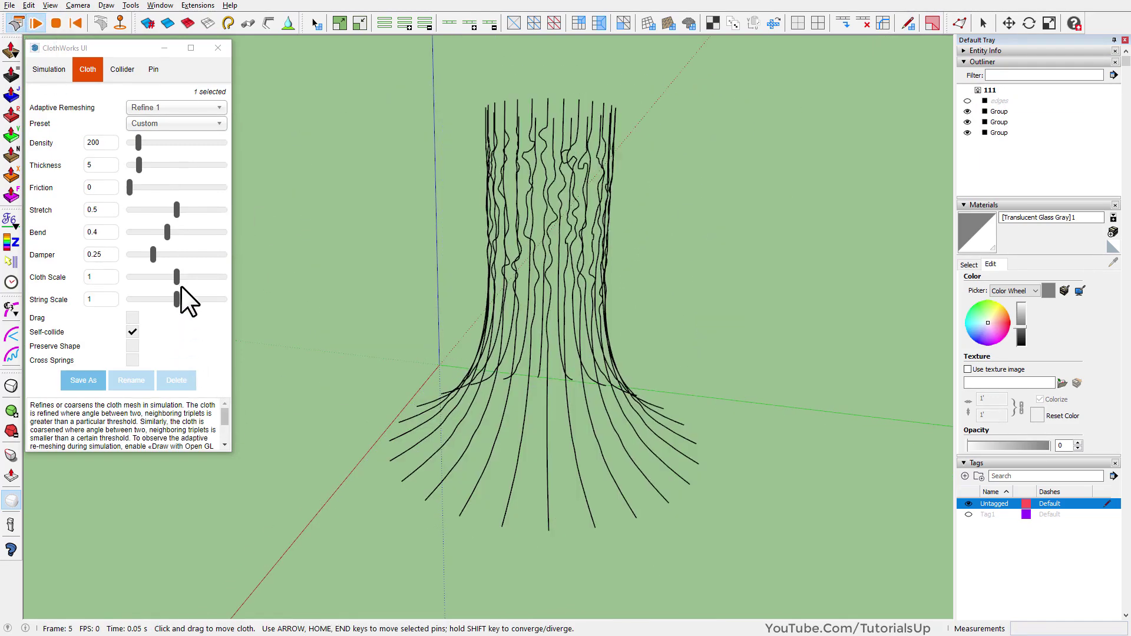
Raise the strands' String Scale to 2 and stop the simulation once they buckle.
drag(179, 301, 225, 302)
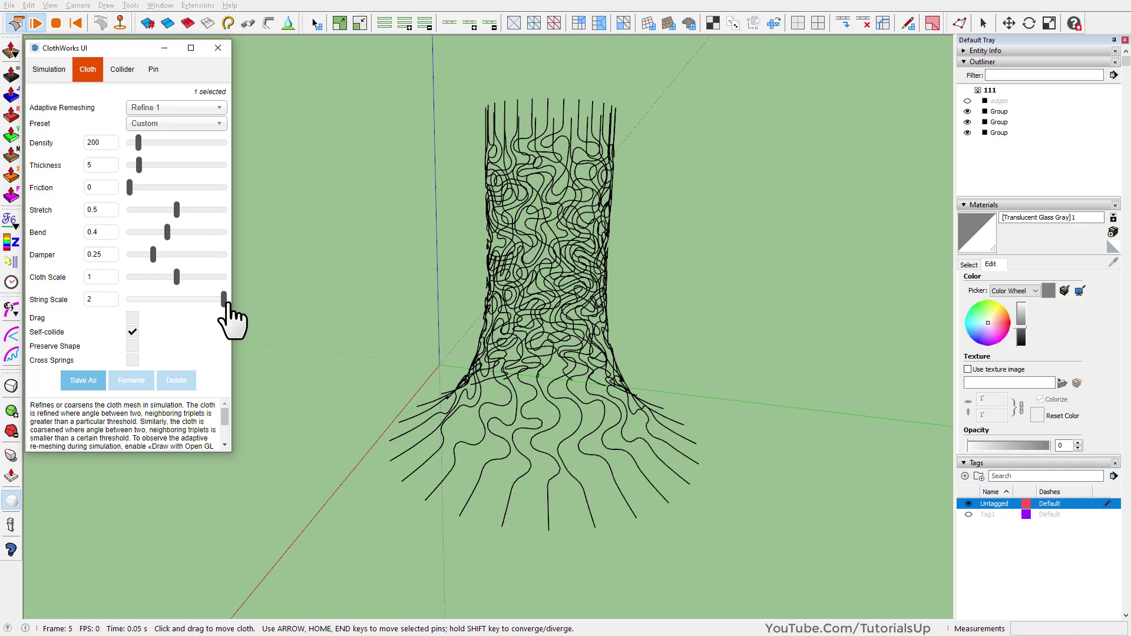
middle_drag(482, 345, 525, 446)
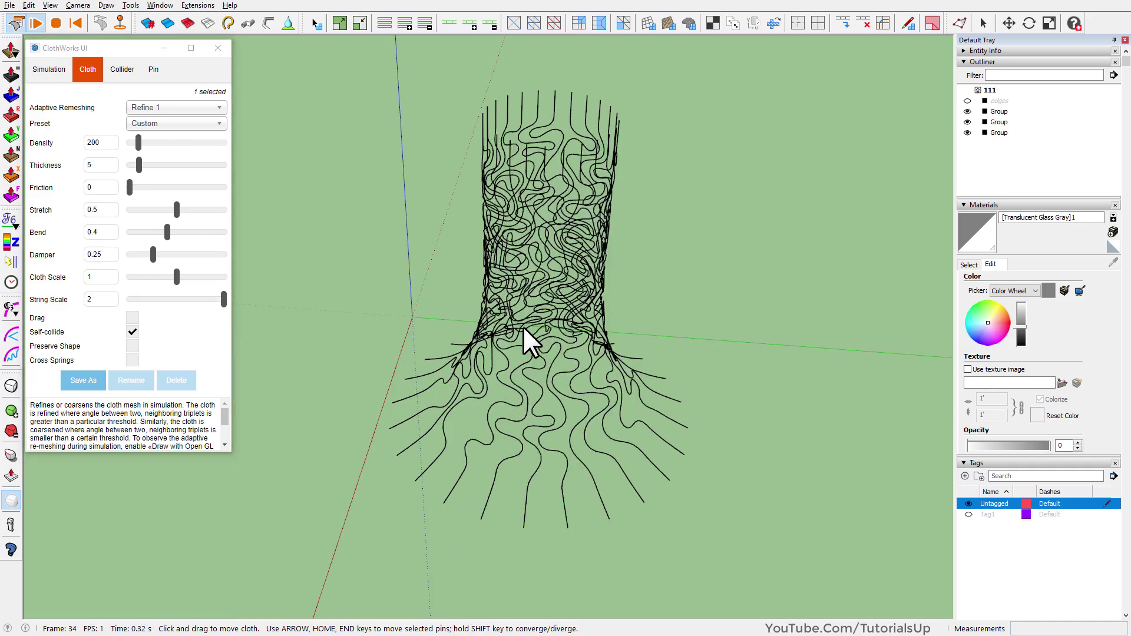
click(55, 23)
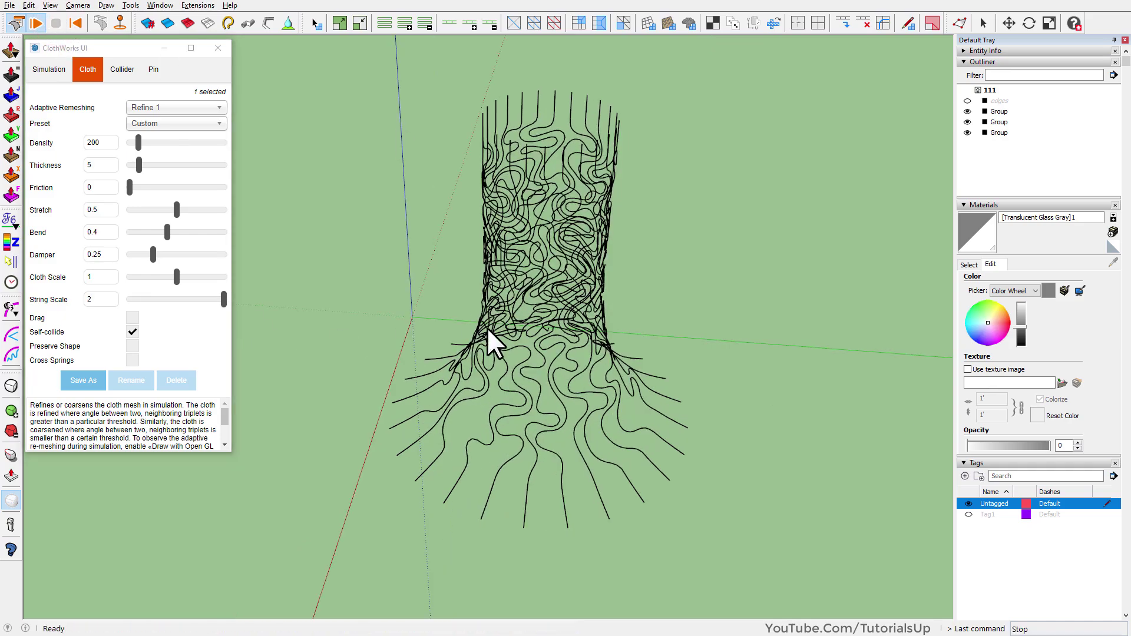
scroll(557, 215, up, 3)
mouse_move(537, 260)
middle_down()
mouse_move(545, 421)
mouse_move(578, 528)
mouse_move(423, 241)
mouse_move(946, 404)
mouse_move(523, 424)
mouse_move(548, 236)
middle_up()
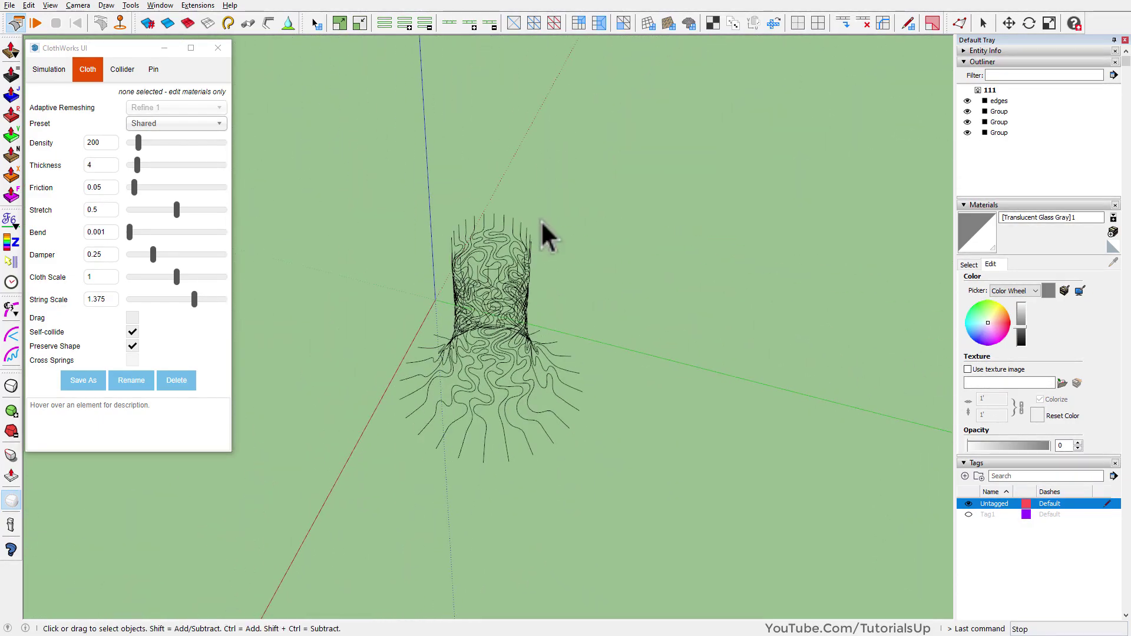
Draw a circle inside the ring of cloth strings from the top view.
mouse_move(701, 391)
middle_down()
mouse_move(479, 392)
mouse_move(497, 393)
middle_up()
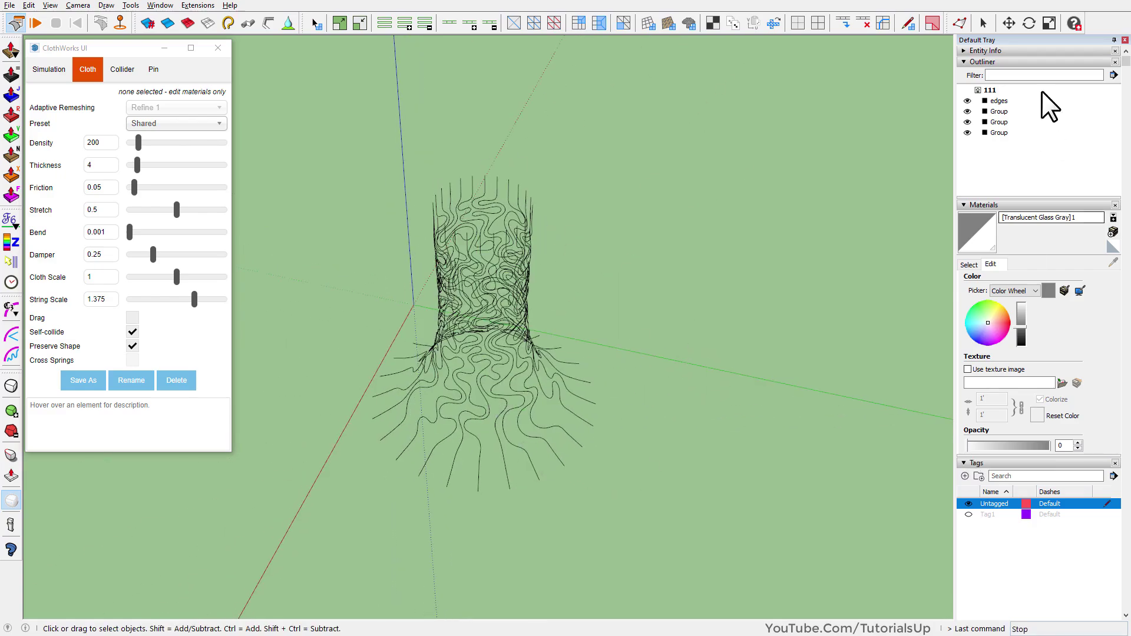
click(984, 101)
mouse_move(434, 265)
middle_down()
mouse_move(531, 555)
mouse_move(505, 324)
middle_up()
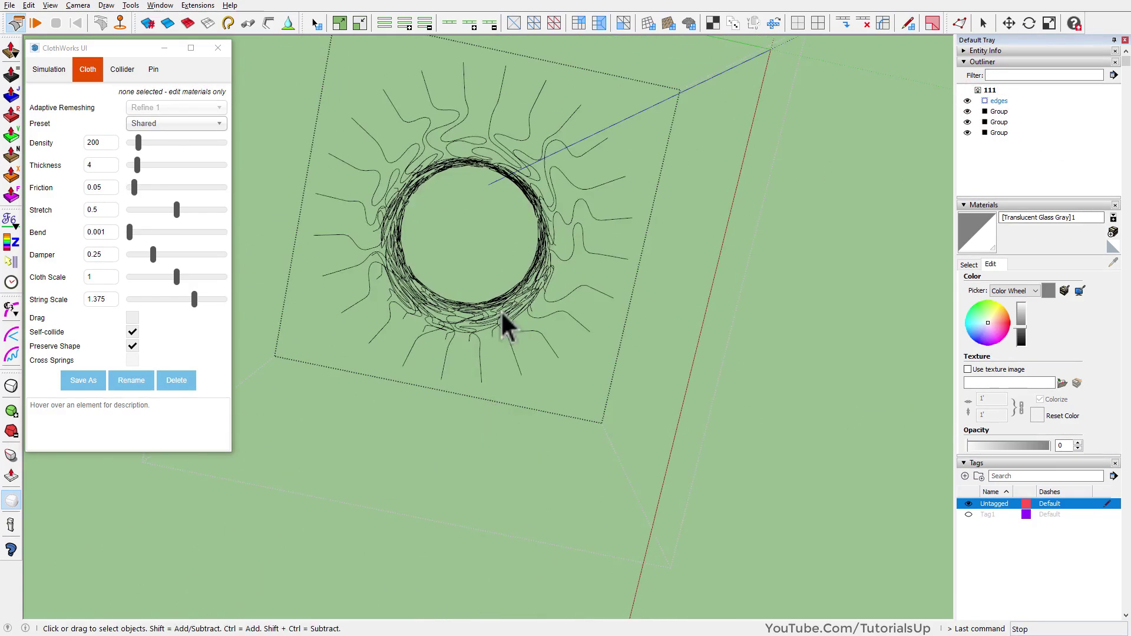
key(a)
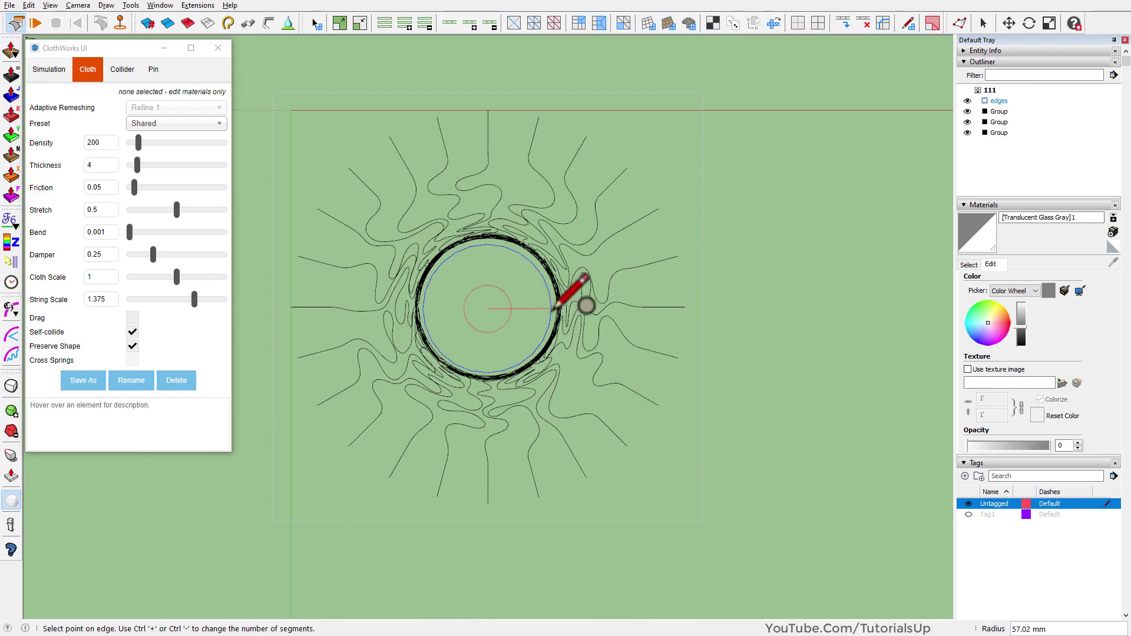
click(553, 308)
middle_drag(553, 308, 518, 190)
Push/Pull the circle up into a tall white cylinder core.
key(p)
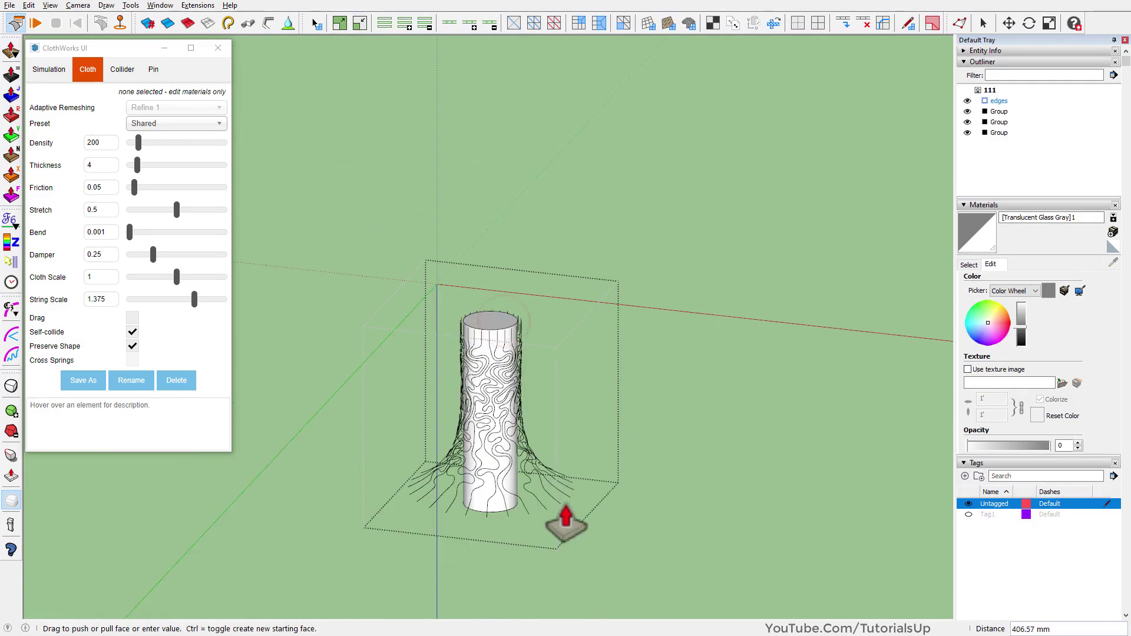
scroll(532, 495, up, 5)
middle_drag(532, 495, 803, 437)
scroll(576, 311, up, 2)
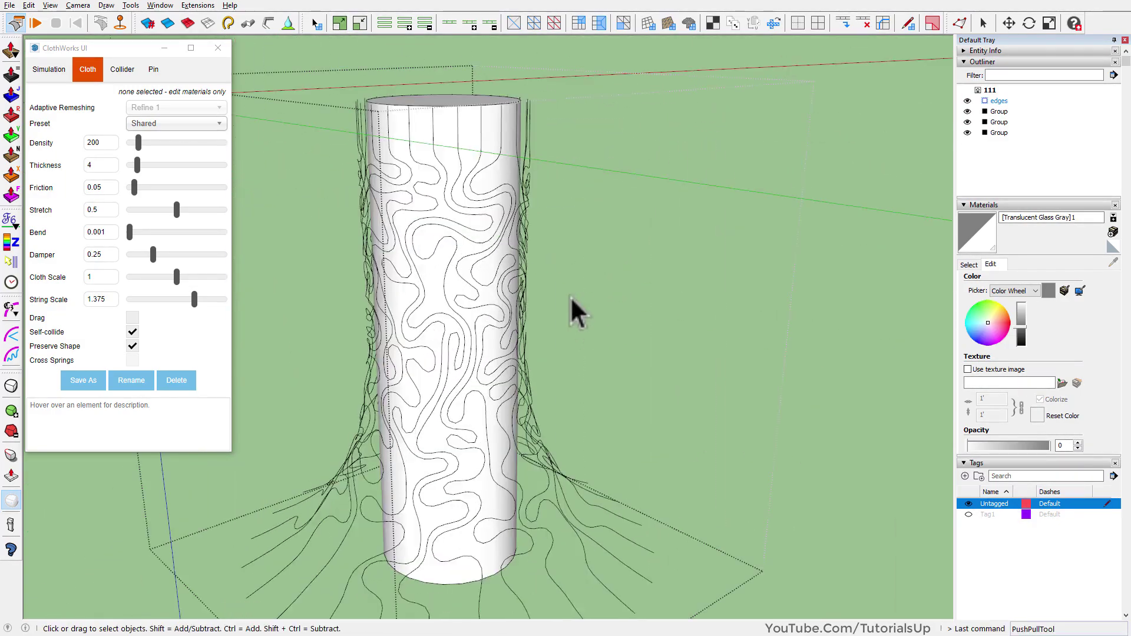
middle_drag(575, 310, 856, 407)
scroll(442, 404, down, 5)
middle_drag(442, 405, 677, 469)
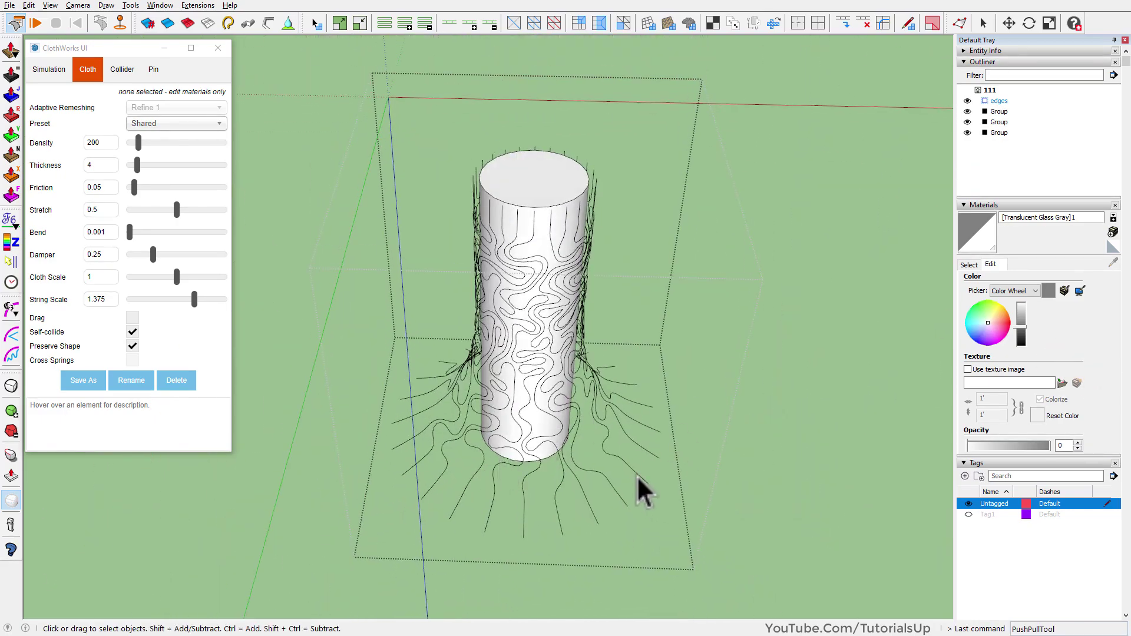
click(537, 187)
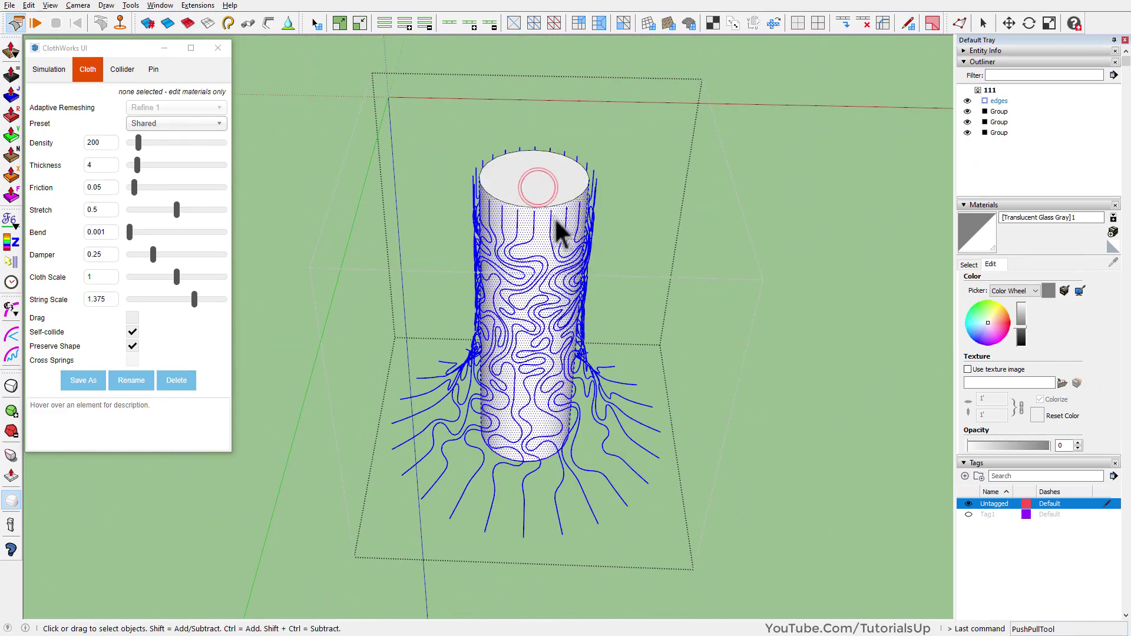
scroll(640, 498, up, 3)
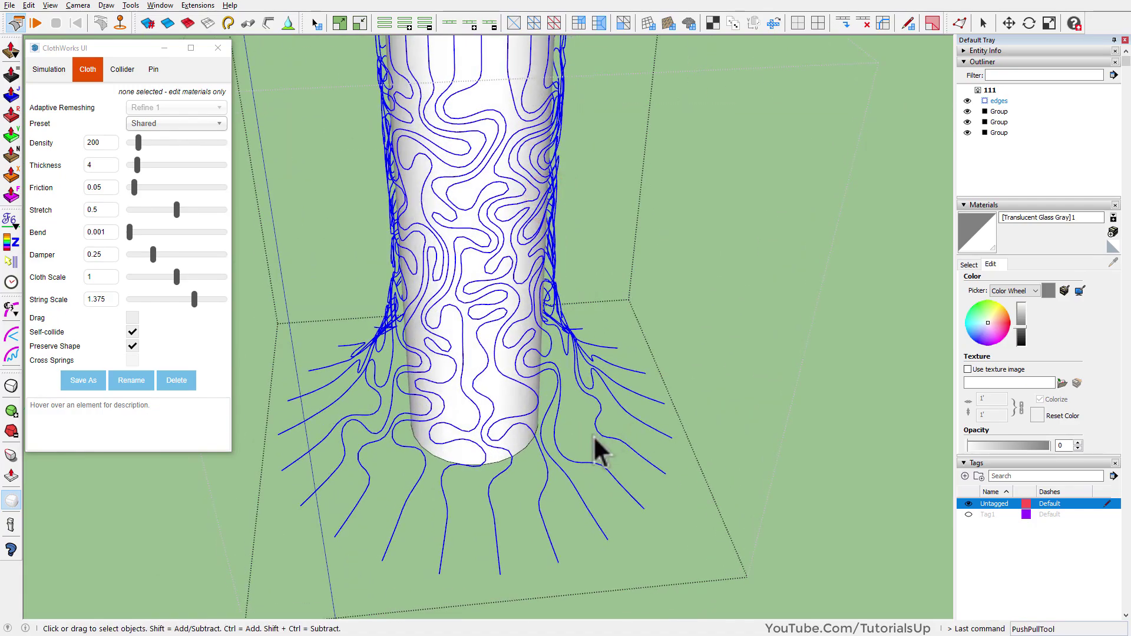
scroll(599, 447, up, 2)
scroll(467, 503, up, 3)
scroll(413, 436, up, 1)
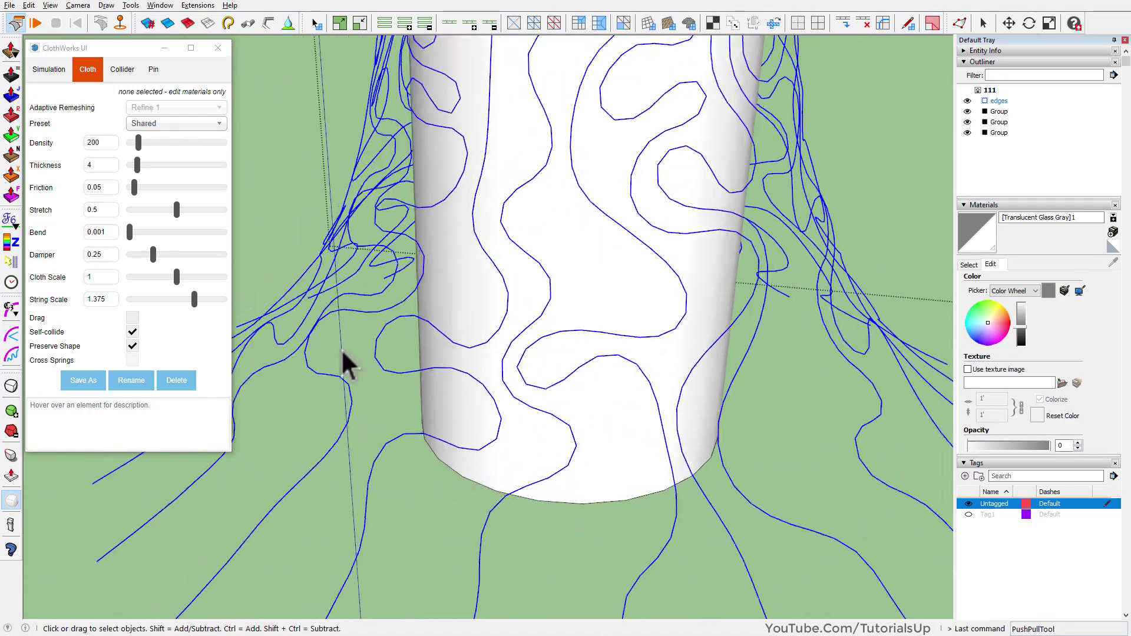
Apply Curvizard Smooth Contours to all the cloth string edges.
click(15, 353)
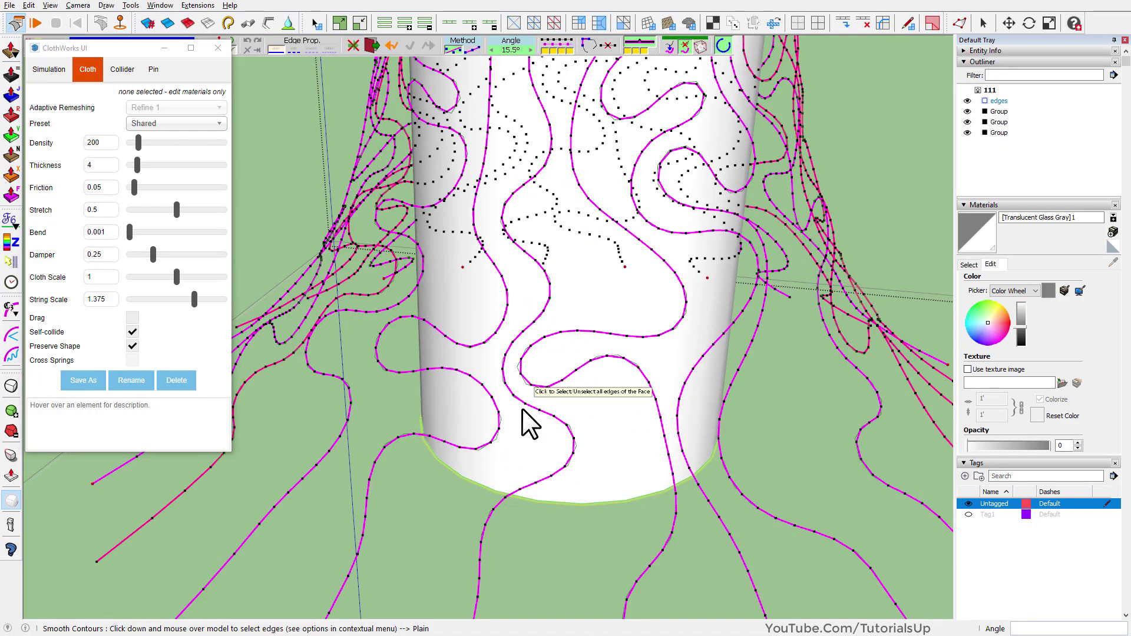
scroll(569, 373, down, 2)
click(495, 539)
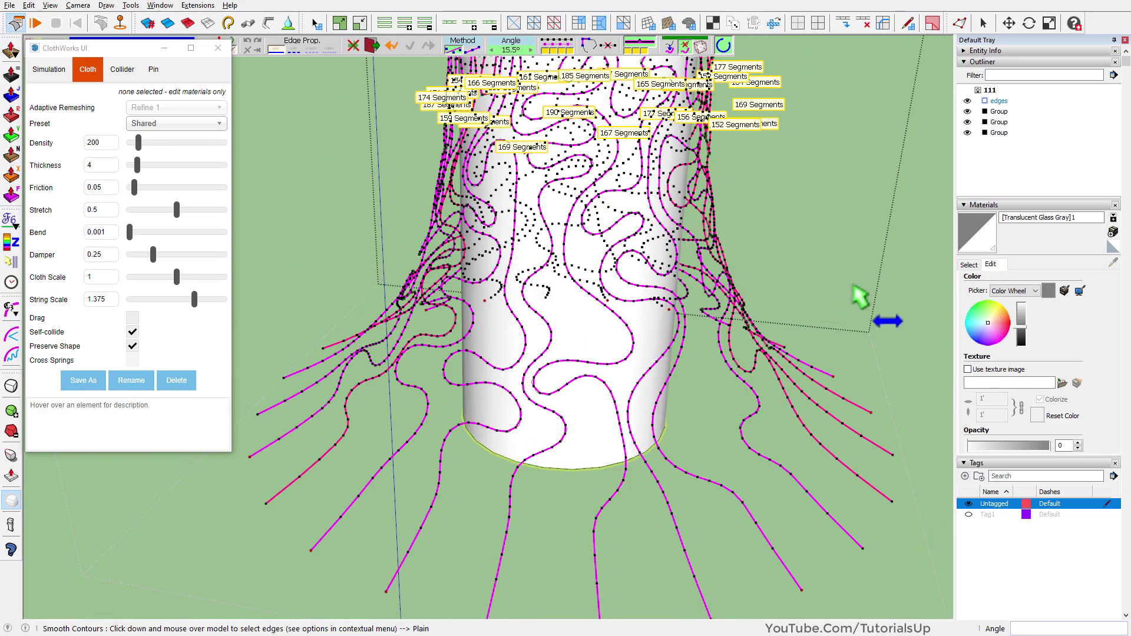
key(Return)
scroll(328, 356, down, 3)
Orbit around the cylinder to inspect the smoothed string curves.
mouse_move(328, 356)
middle_down()
mouse_move(424, 595)
mouse_move(616, 436)
middle_up()
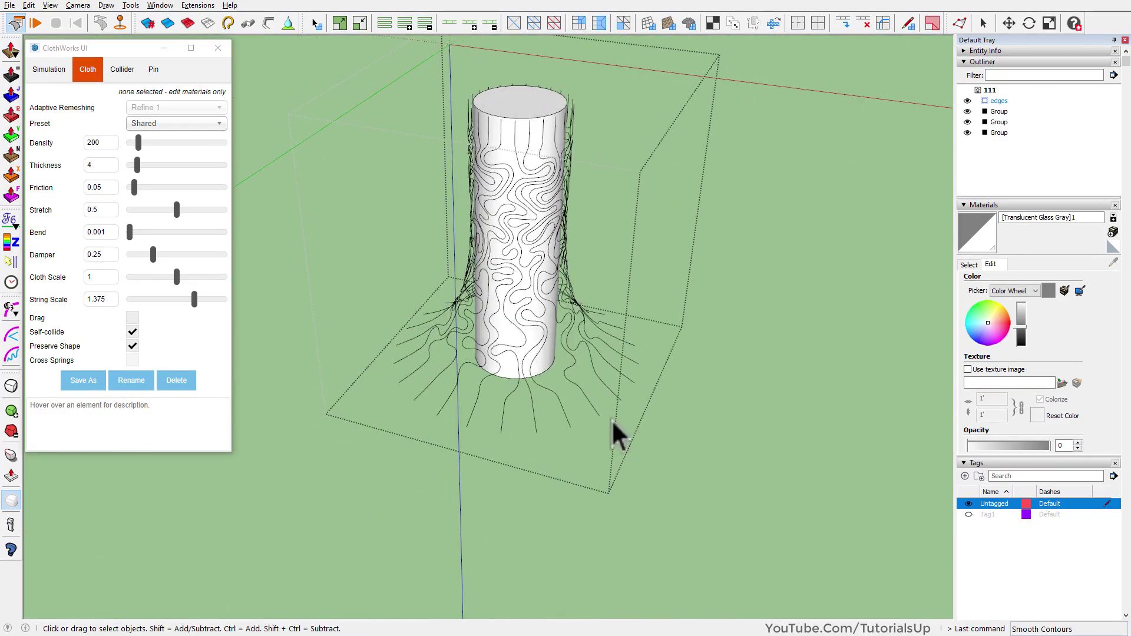
scroll(500, 366, up, 3)
scroll(391, 429, down, 3)
middle_drag(500, 366, 392, 429)
scroll(571, 556, up, 3)
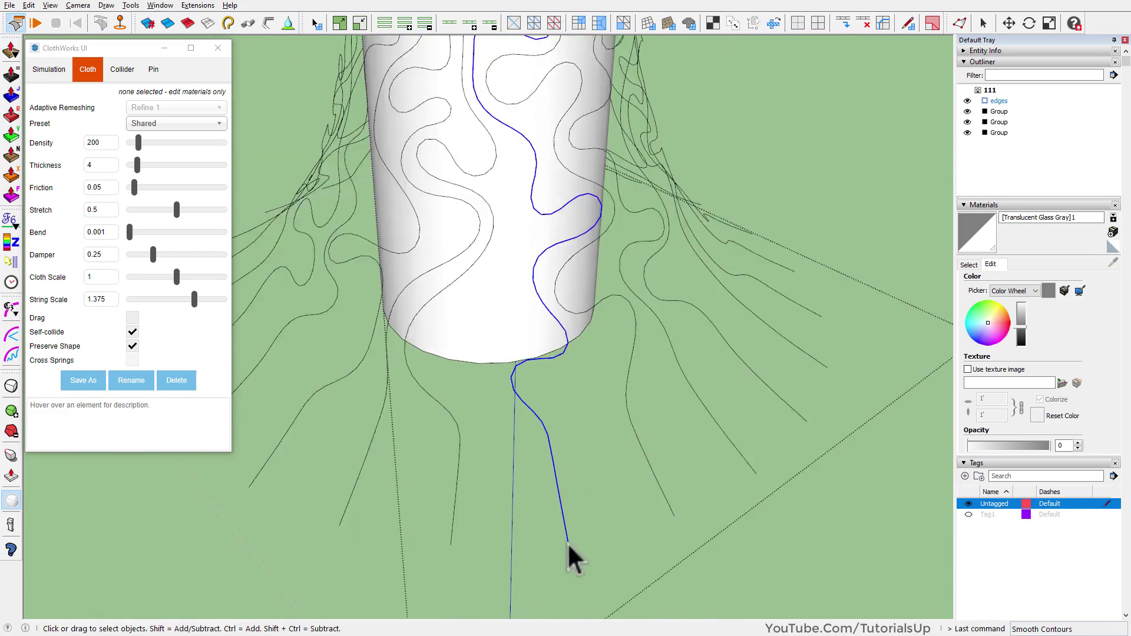
scroll(574, 218, up, 2)
scroll(574, 218, up, 2)
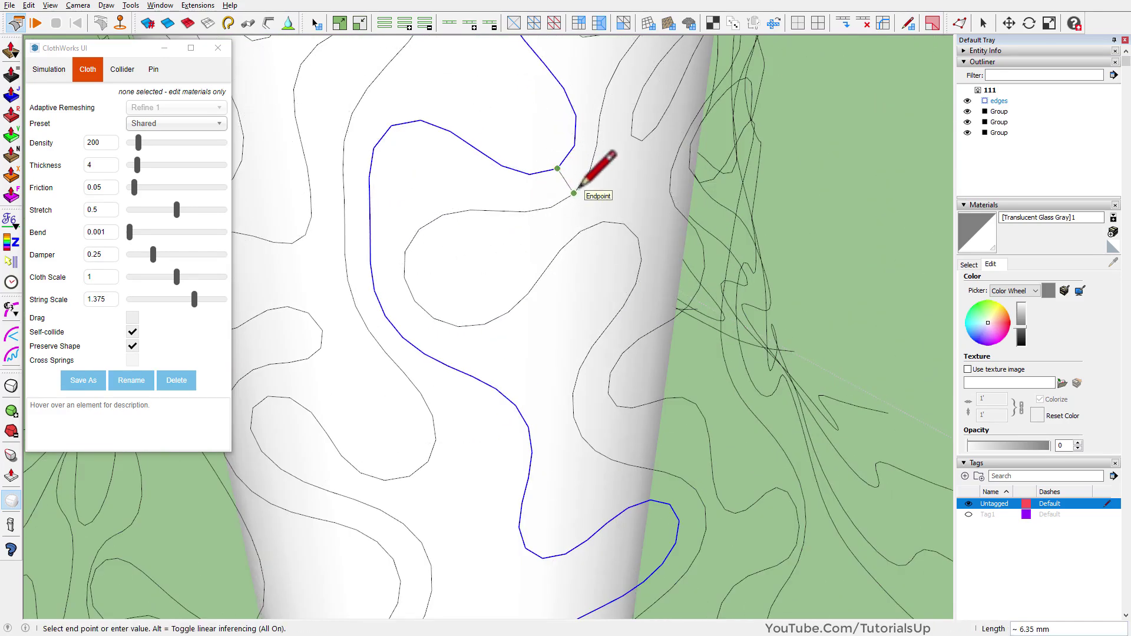
scroll(574, 218, down, 5)
middle_drag(555, 298, 412, 177)
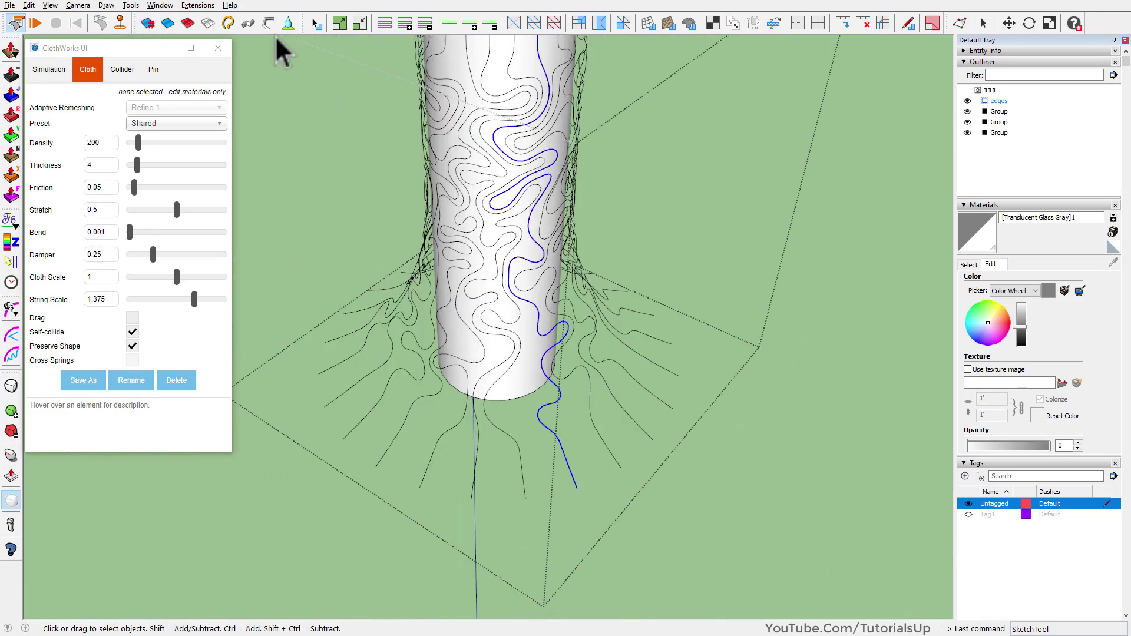
Build a 6 mm diameter Lines to Tube tube along the selected string curve.
click(592, 265)
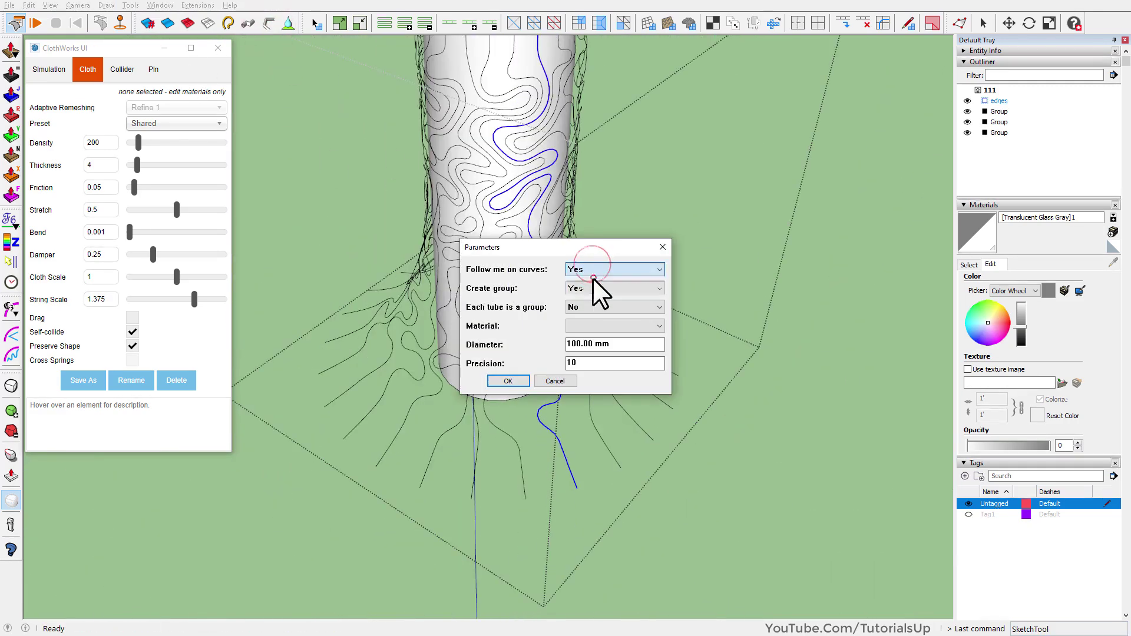
click(615, 344)
text(6 mm)
click(518, 379)
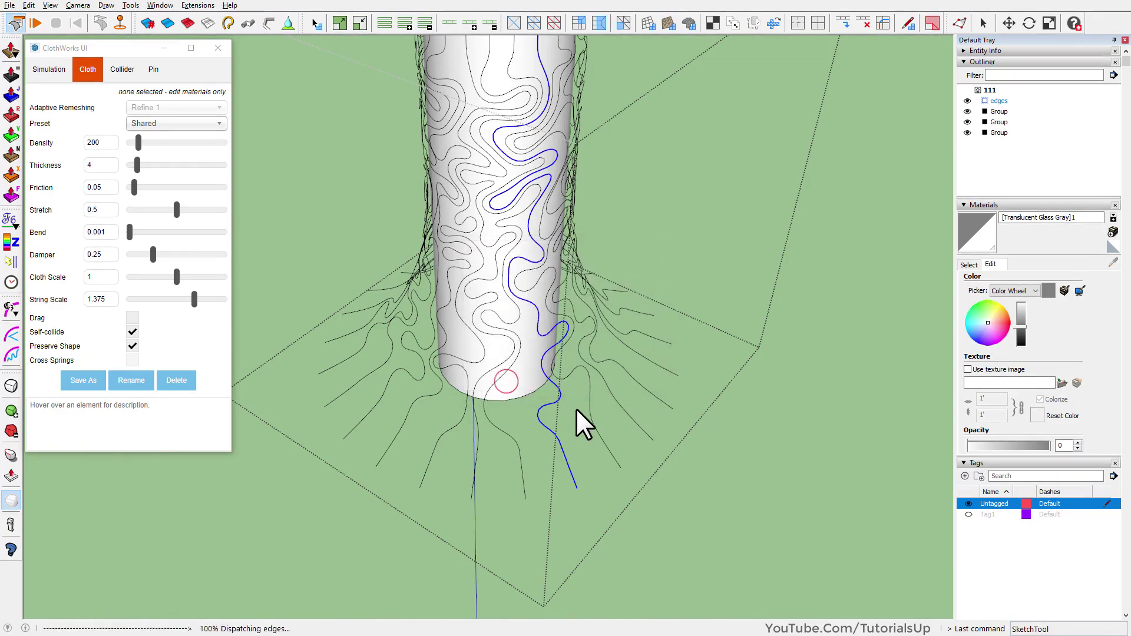
middle_drag(543, 490, 512, 132)
scroll(505, 171, up, 3)
middle_drag(505, 171, 551, 83)
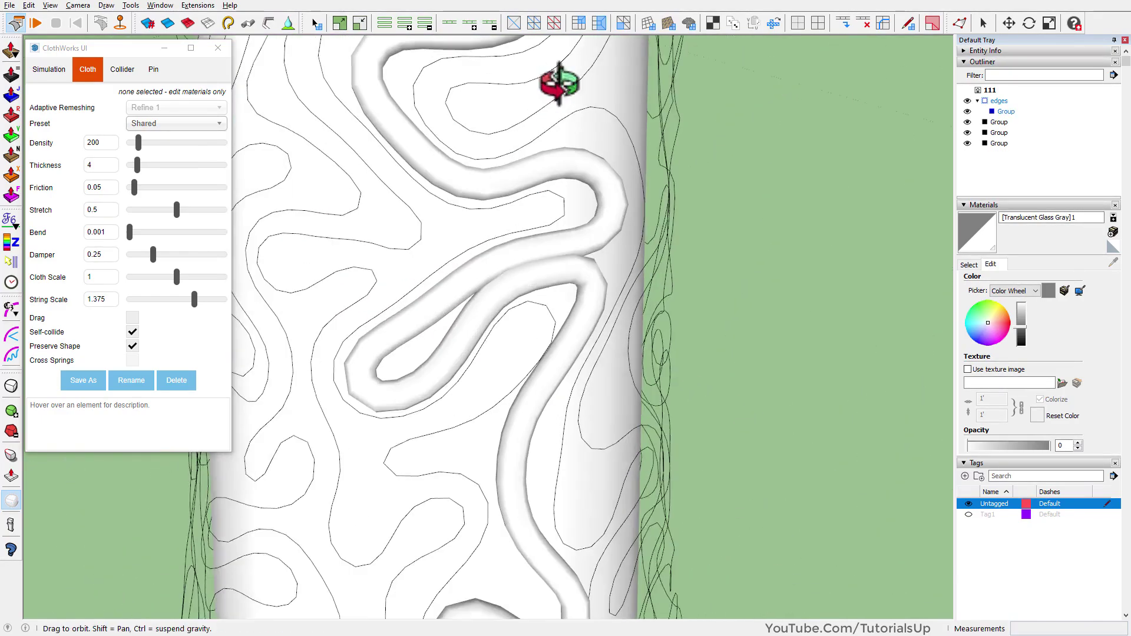
scroll(554, 288, up, 2)
scroll(553, 293, down, 5)
mouse_move(612, 331)
middle_down()
mouse_move(533, 535)
mouse_move(553, 501)
middle_up()
scroll(536, 530, down, 2)
key(space)
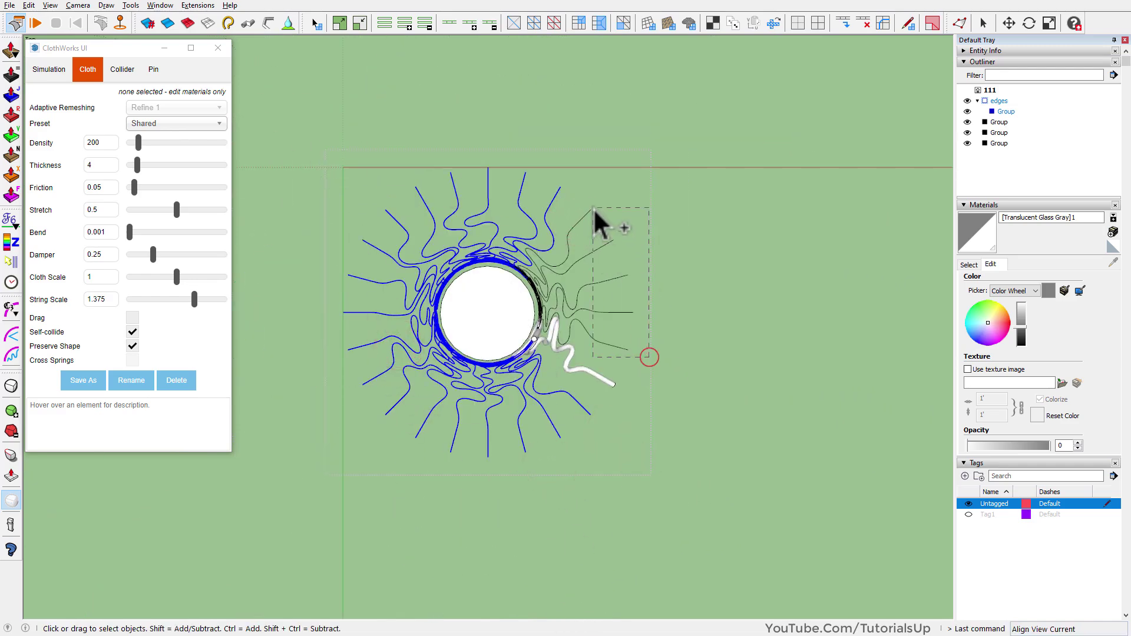
Generate tubes along every selected string curve with Lines to Tube.
middle_drag(637, 312, 538, 568)
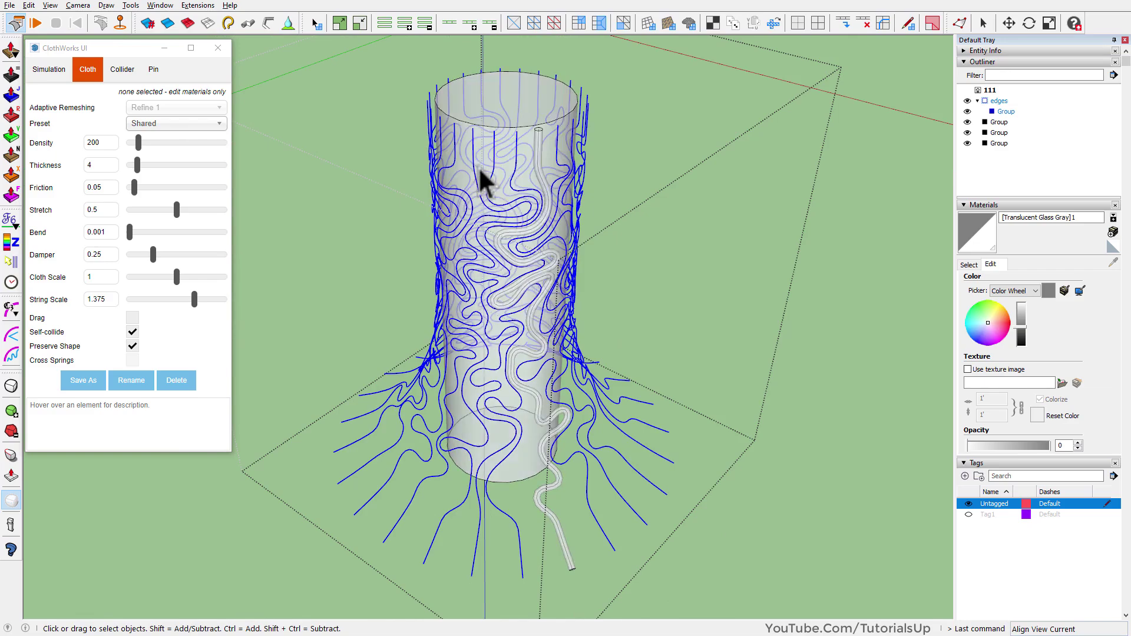
click(269, 26)
click(518, 381)
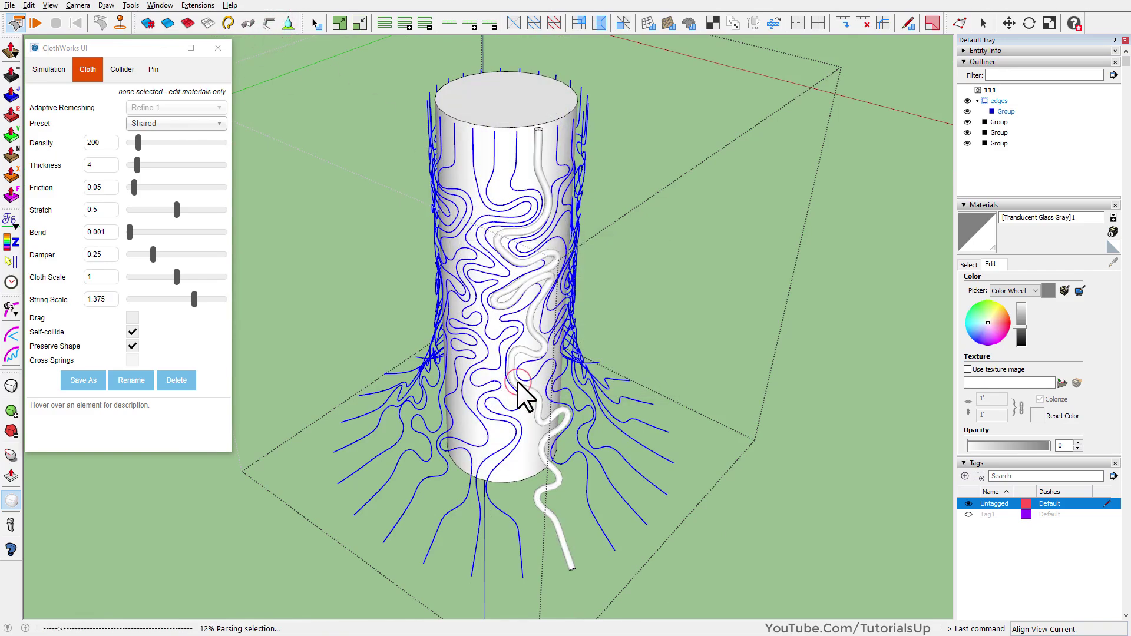
mouse_move(517, 381)
mouse_down()
mouse_move(605, 250)
mouse_move(607, 99)
mouse_move(687, 259)
mouse_up()
scroll(517, 308, up, 3)
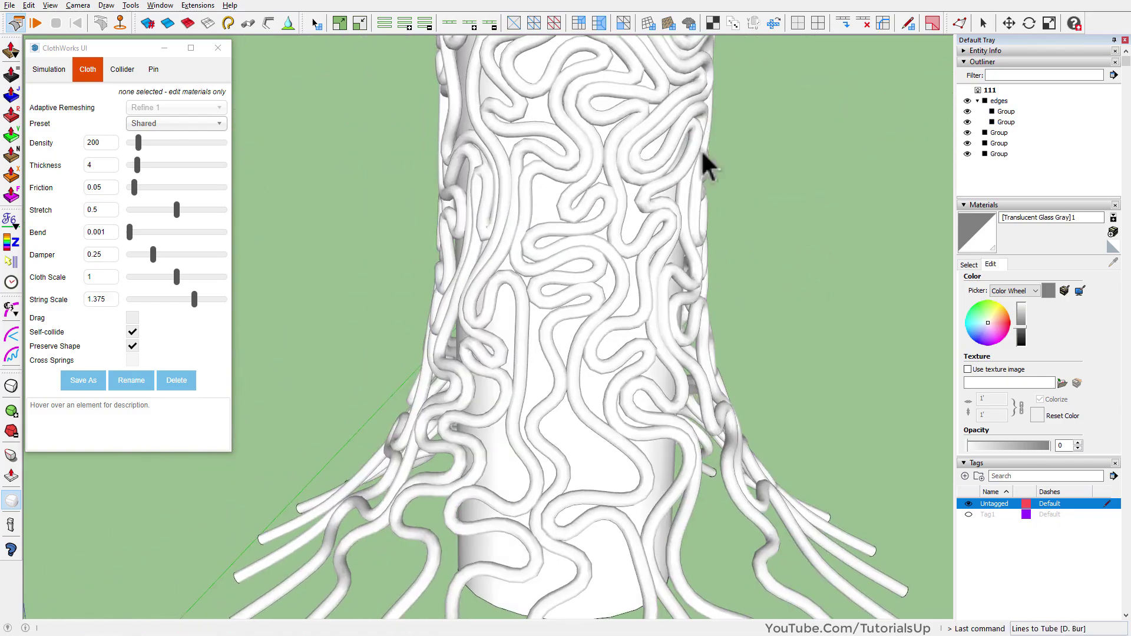
scroll(707, 165, up, 3)
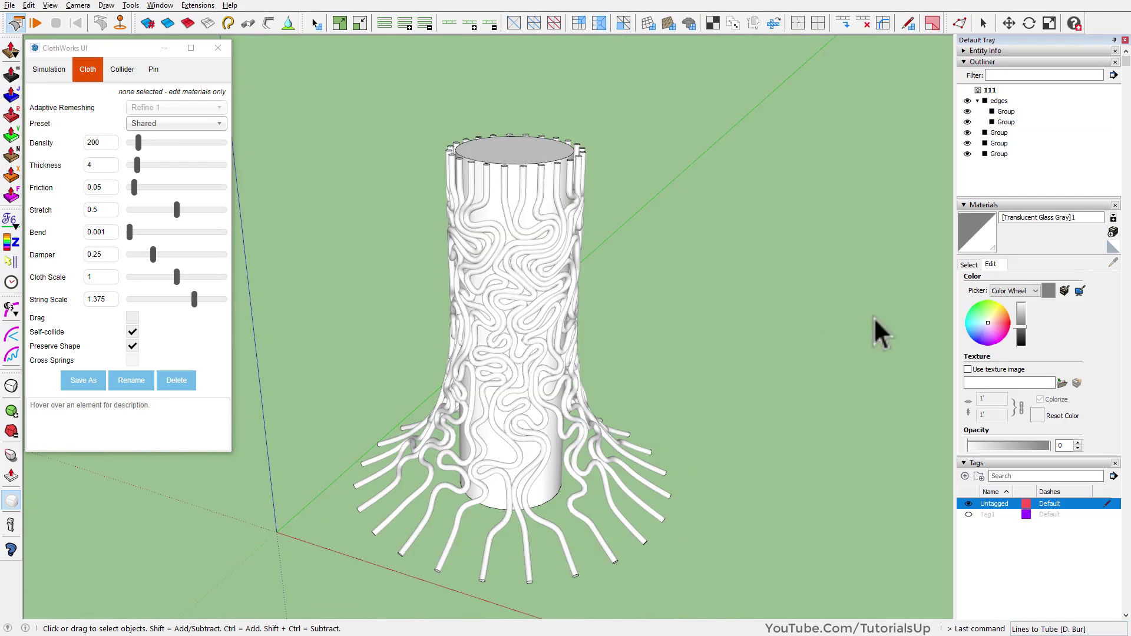
Select the generated tube group and inspect the flared tubing from above and the side.
click(996, 101)
click(559, 236)
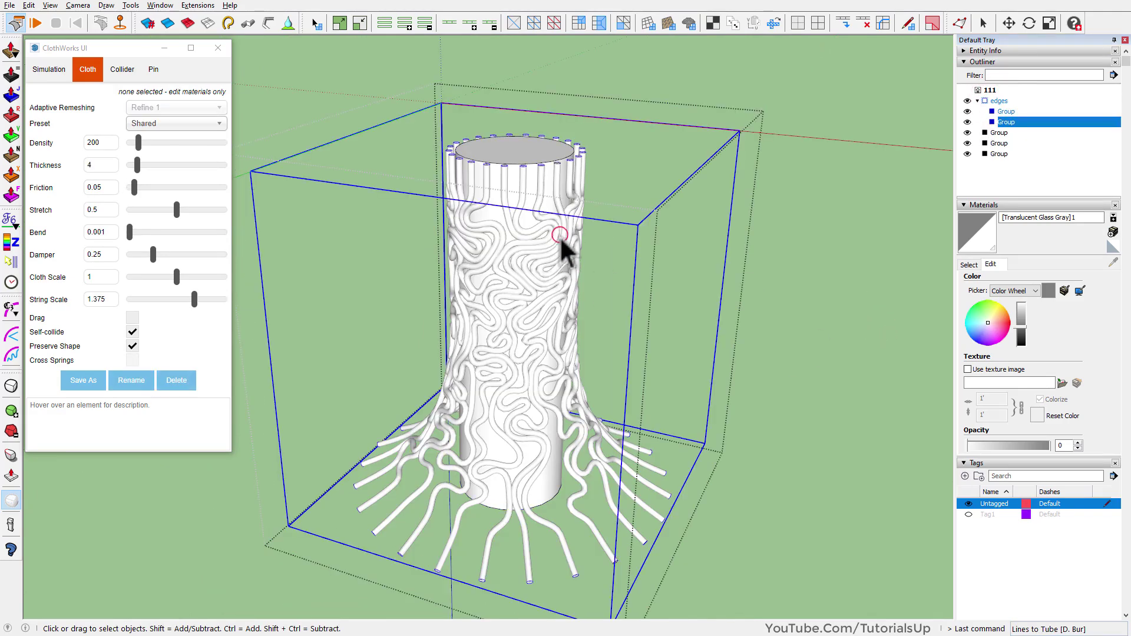
mouse_move(560, 252)
mouse_down()
mouse_move(427, 58)
mouse_move(588, 619)
mouse_move(527, 604)
mouse_move(638, 321)
mouse_move(507, 118)
mouse_up()
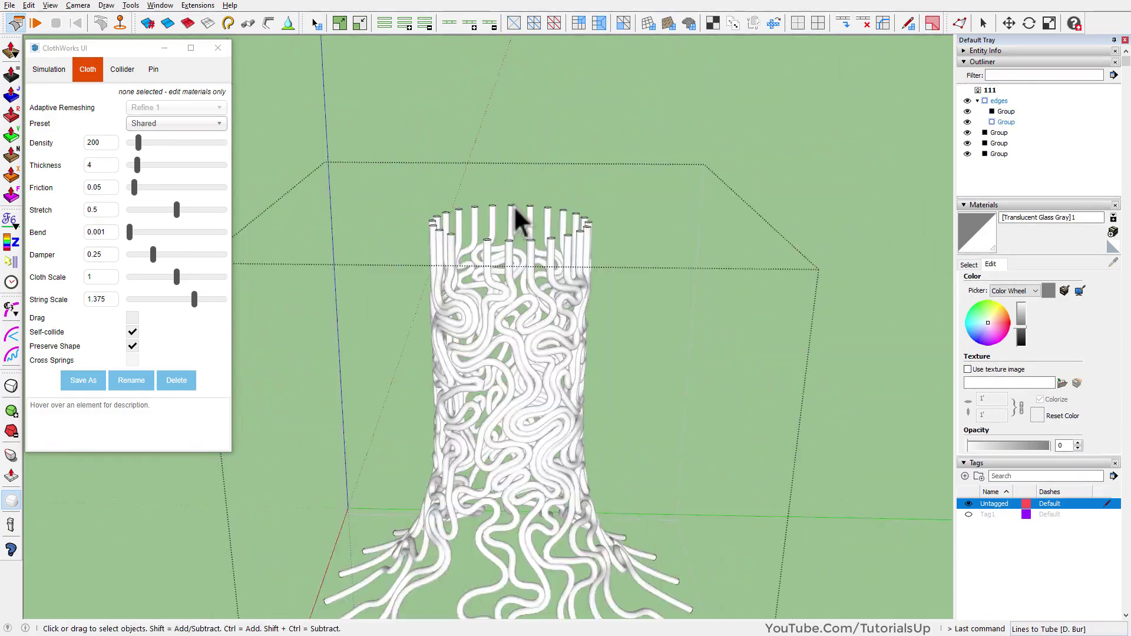
mouse_move(520, 222)
mouse_down()
mouse_move(750, 161)
mouse_move(558, 522)
mouse_move(829, 479)
mouse_move(463, 253)
mouse_move(505, 291)
mouse_move(807, 394)
mouse_up()
key(space)
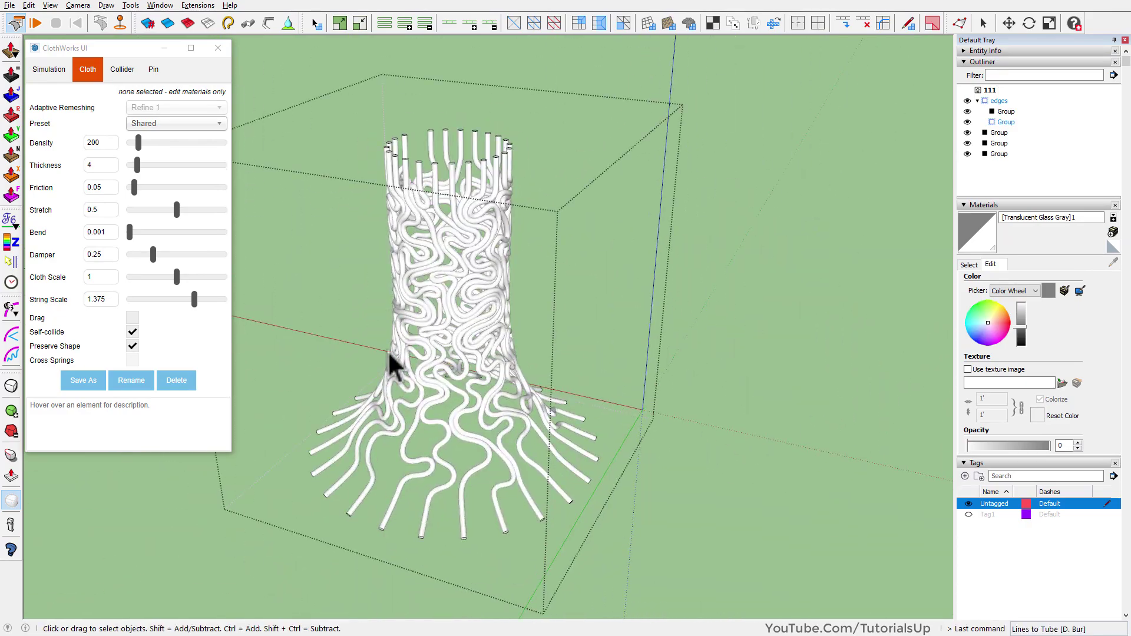
mouse_move(412, 353)
middle_down()
mouse_move(291, 231)
mouse_move(599, 171)
mouse_move(650, 294)
middle_up()
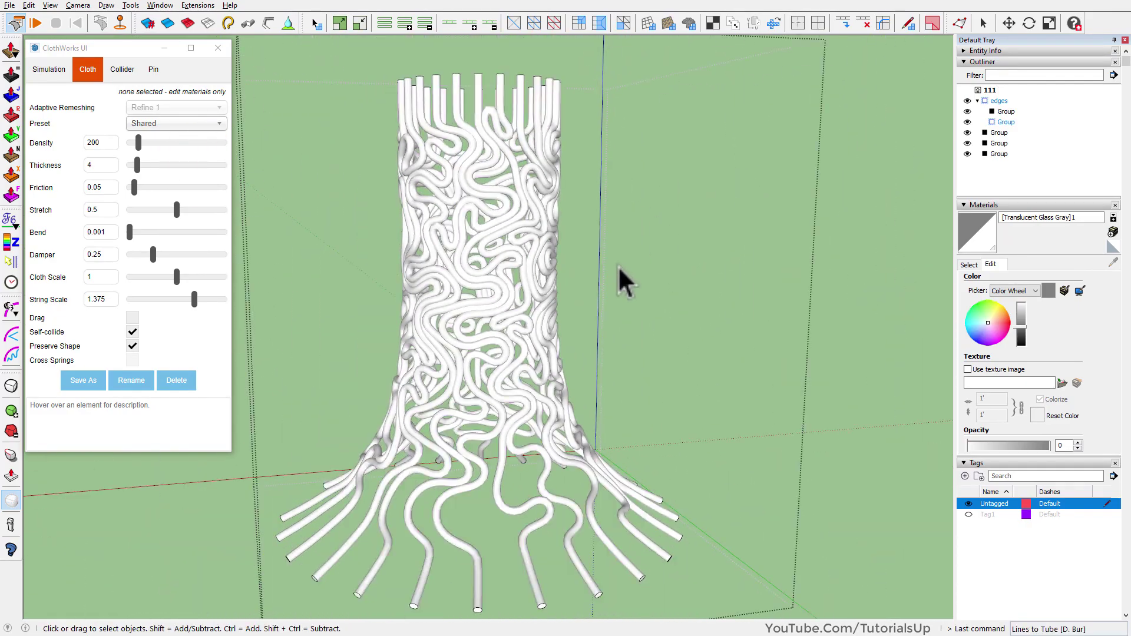
mouse_move(554, 288)
middle_down()
mouse_move(762, 467)
mouse_move(486, 282)
middle_up()
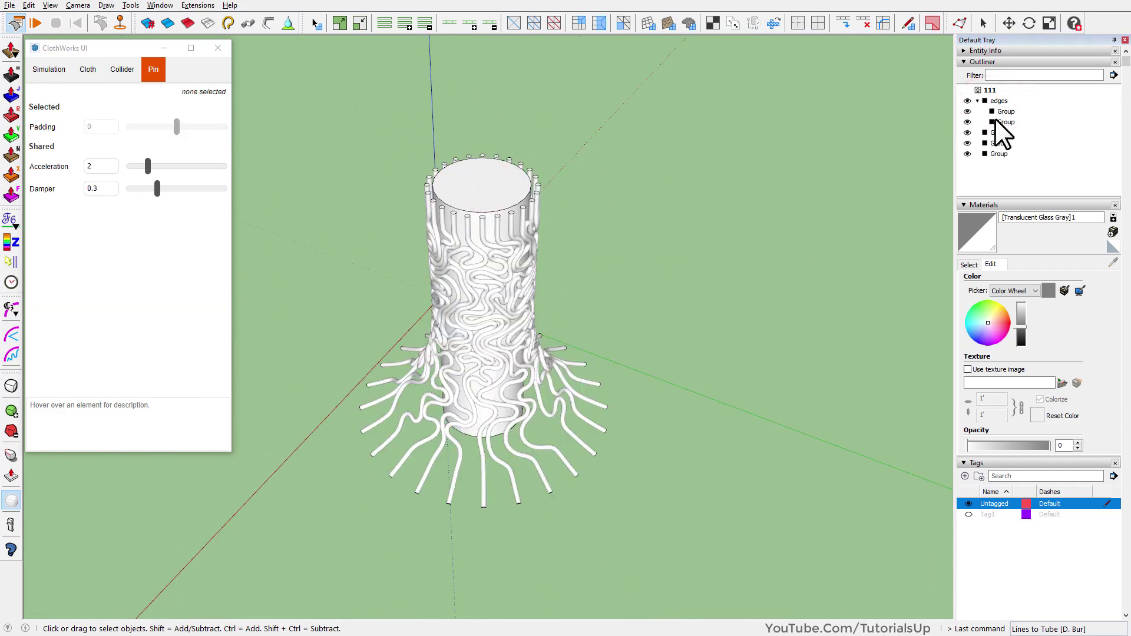
click(1002, 112)
click(1009, 119)
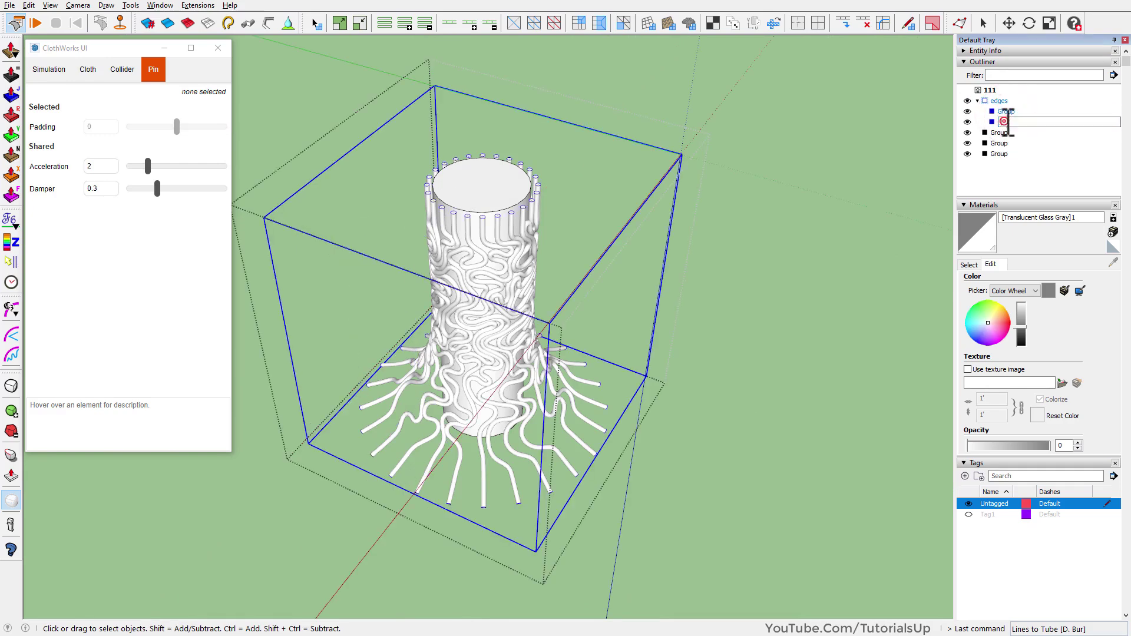
double_click(1006, 121)
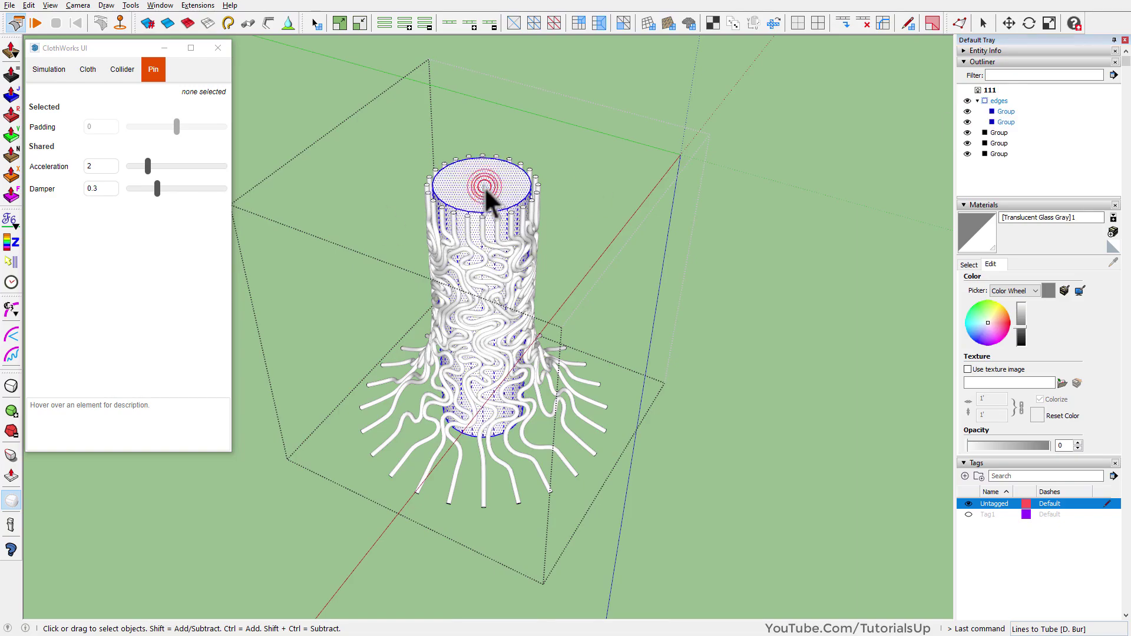
mouse_move(471, 177)
middle_down()
mouse_move(516, 146)
mouse_move(479, 416)
mouse_move(480, 176)
mouse_move(164, 379)
mouse_move(839, 334)
mouse_move(497, 467)
mouse_move(530, 322)
middle_up()
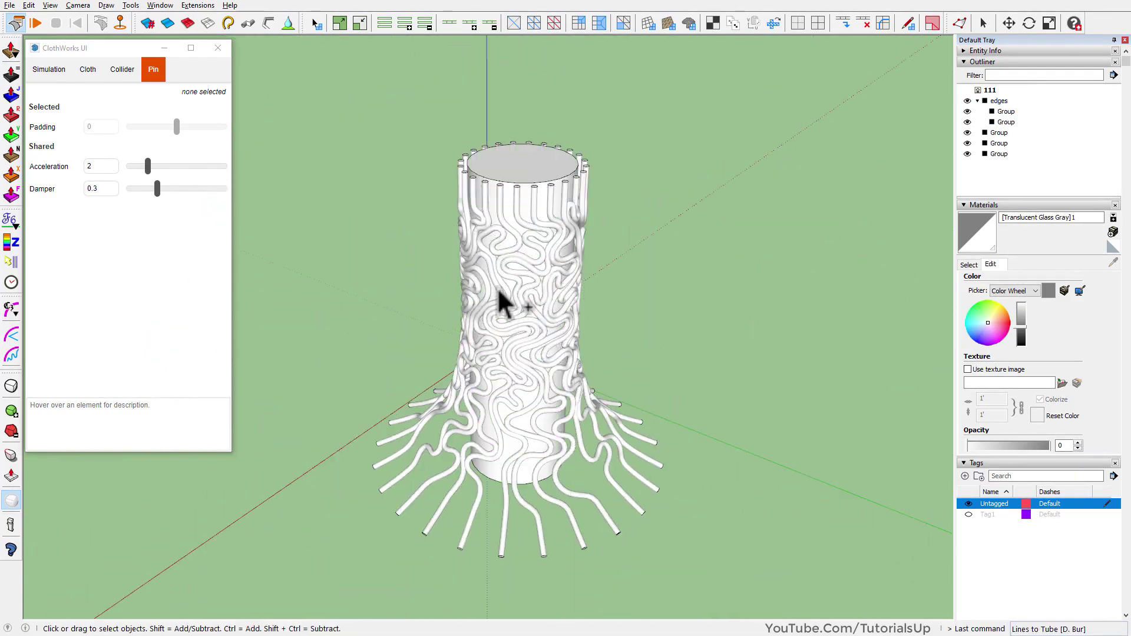